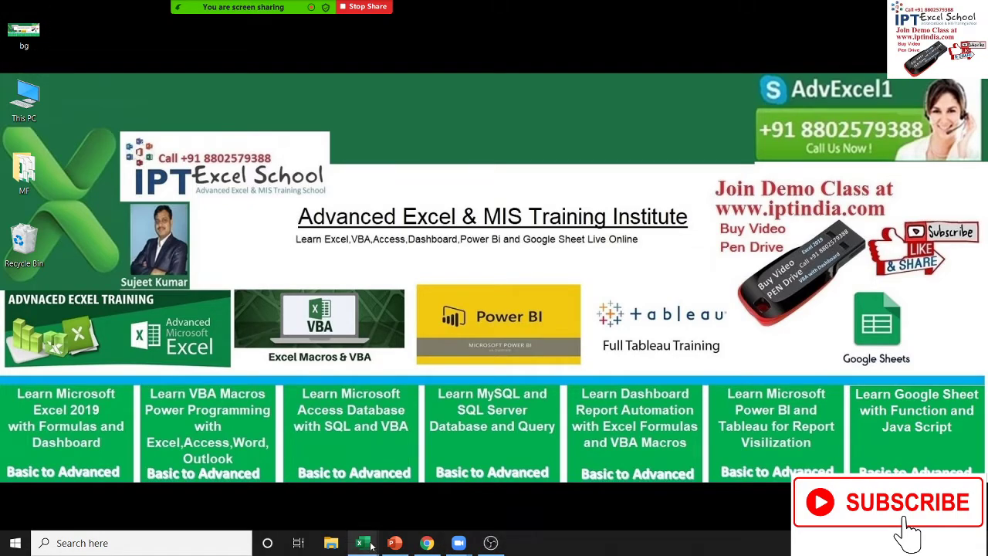
mouse_move(362, 542)
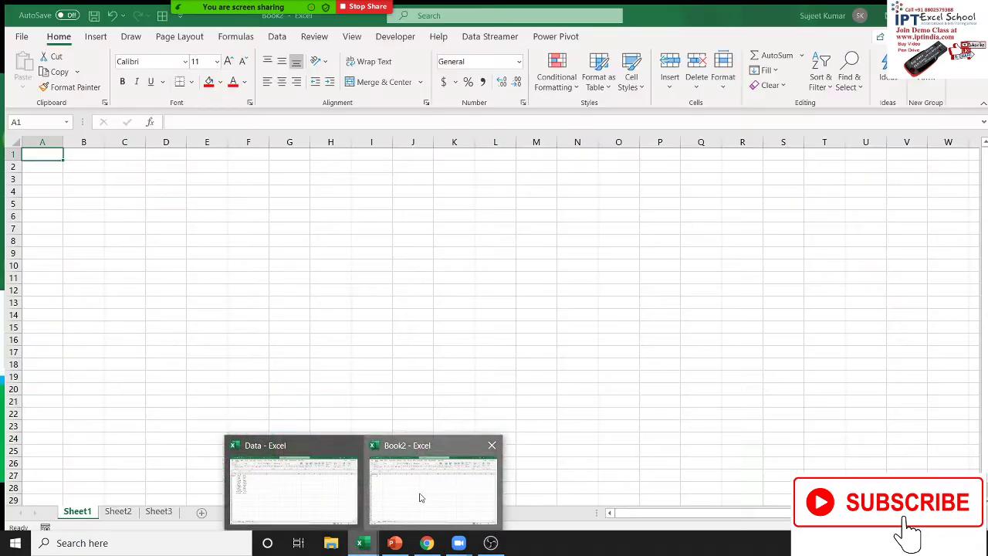
- Switch to the blank Book2 Excel window from the taskbar
click(419, 494)
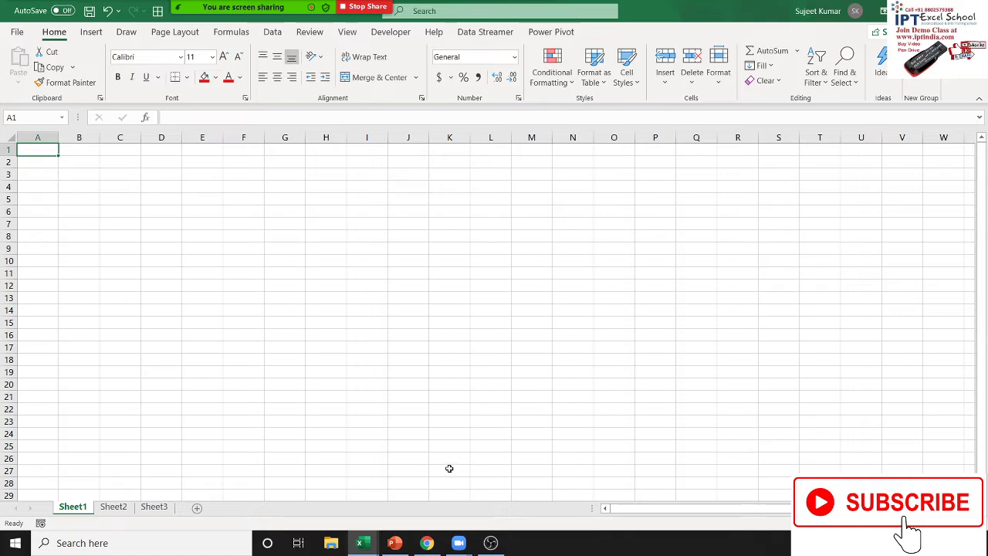
- Show the Developer tab and review the Advanced and Customize Ribbon pages in Excel Options
click(387, 36)
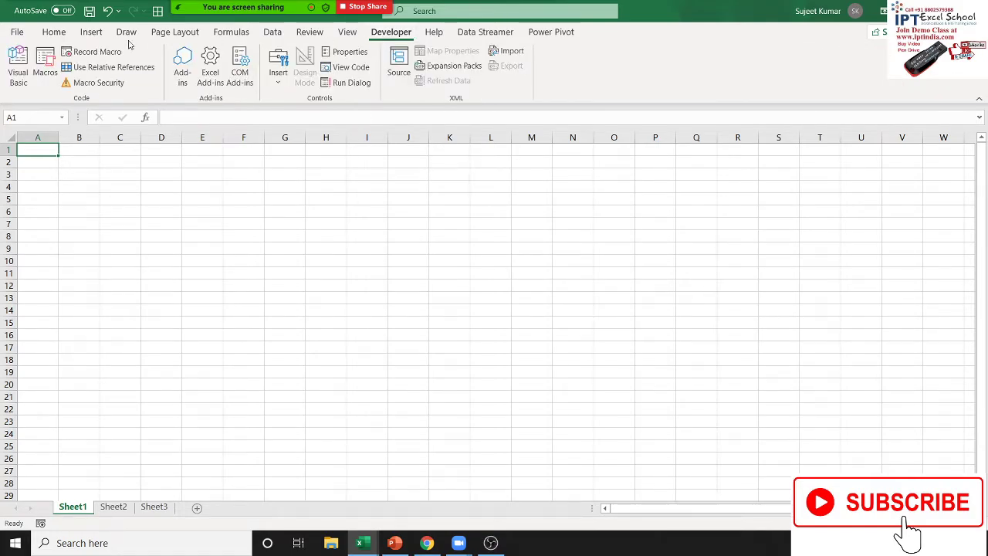
click(17, 32)
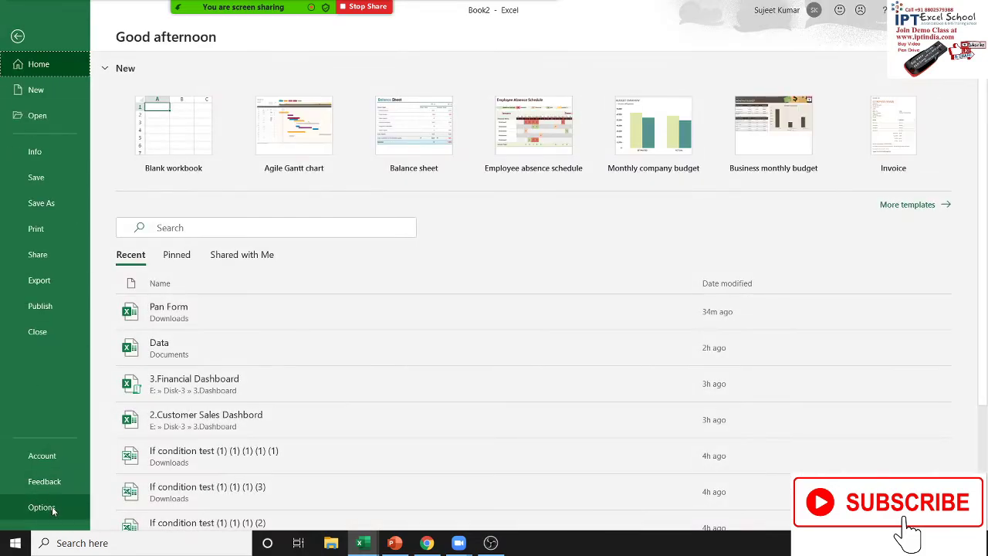
click(41, 507)
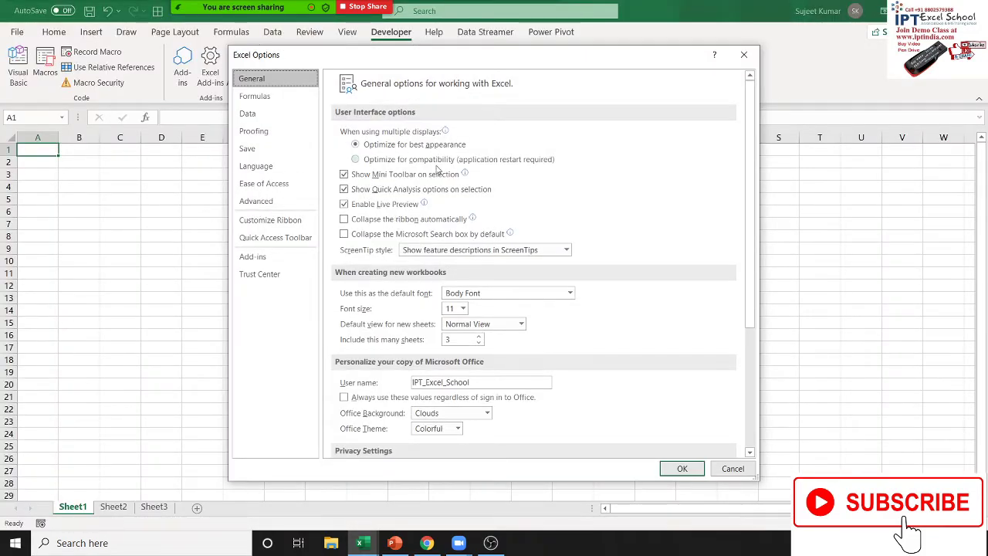
click(265, 202)
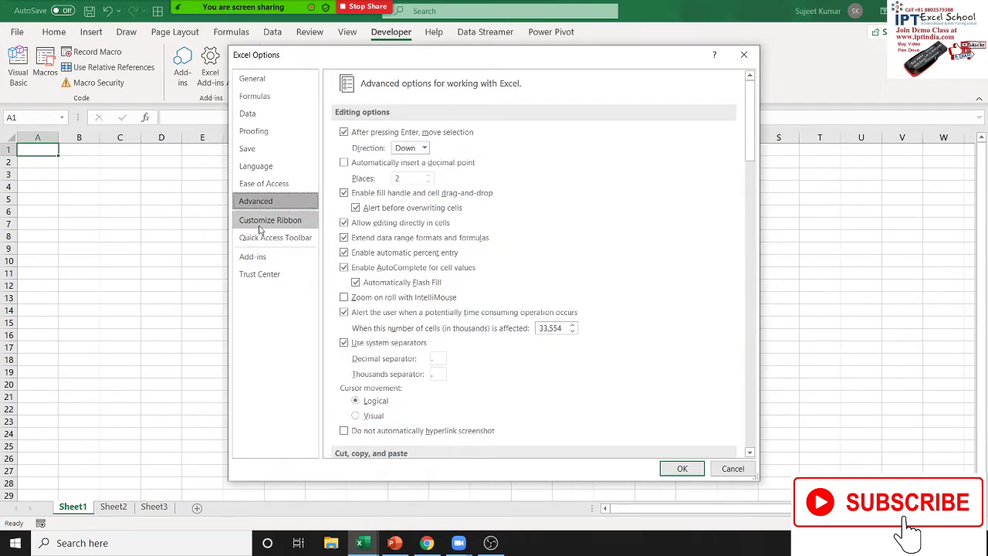
click(266, 220)
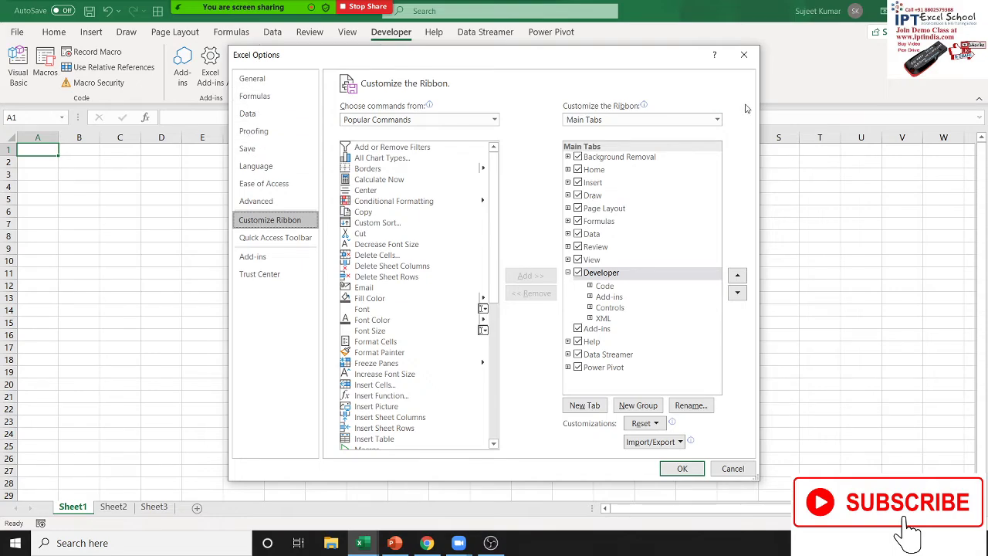
click(743, 55)
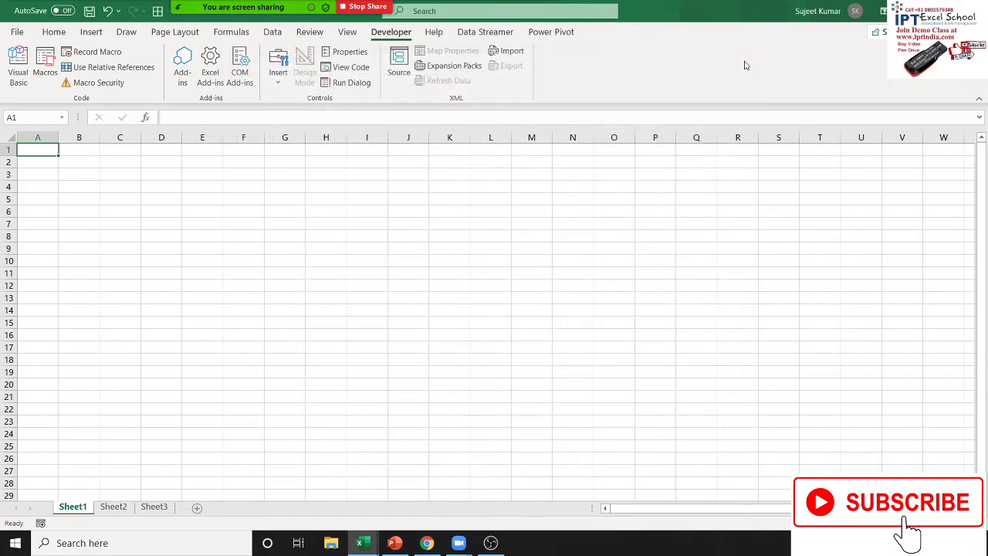
- Confirm Macro Security settings, then choose the .xlsm format in Save As and cancel
click(97, 83)
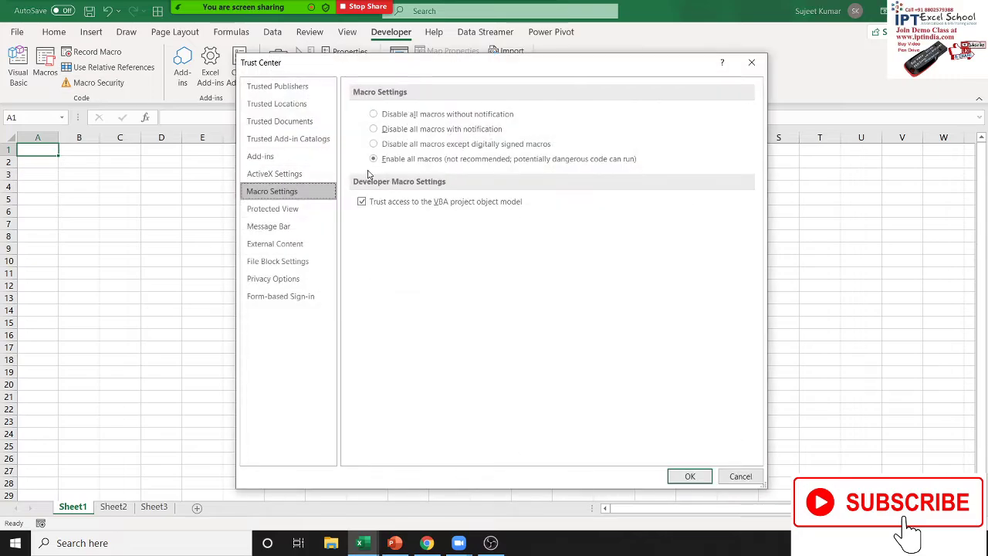
key(Return)
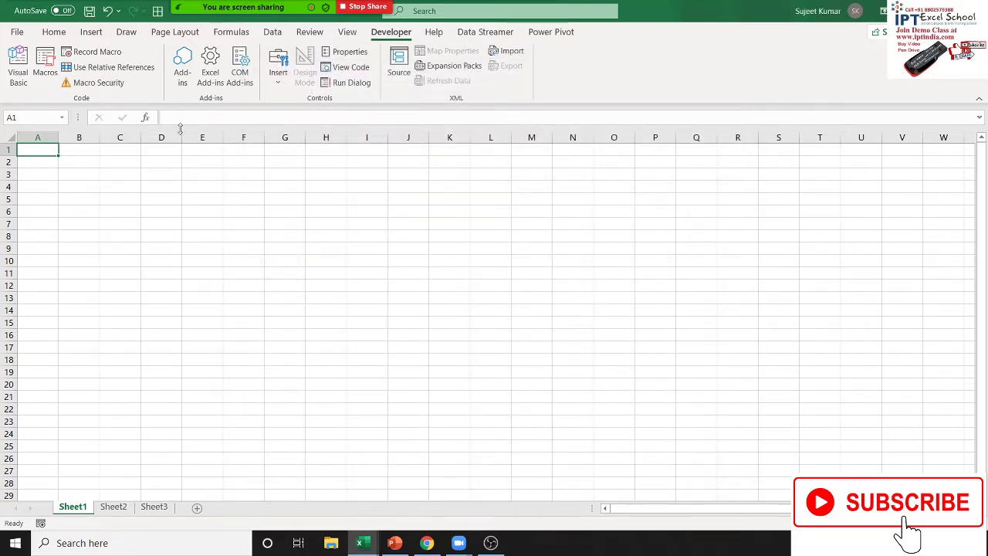
key(ctrl+s)
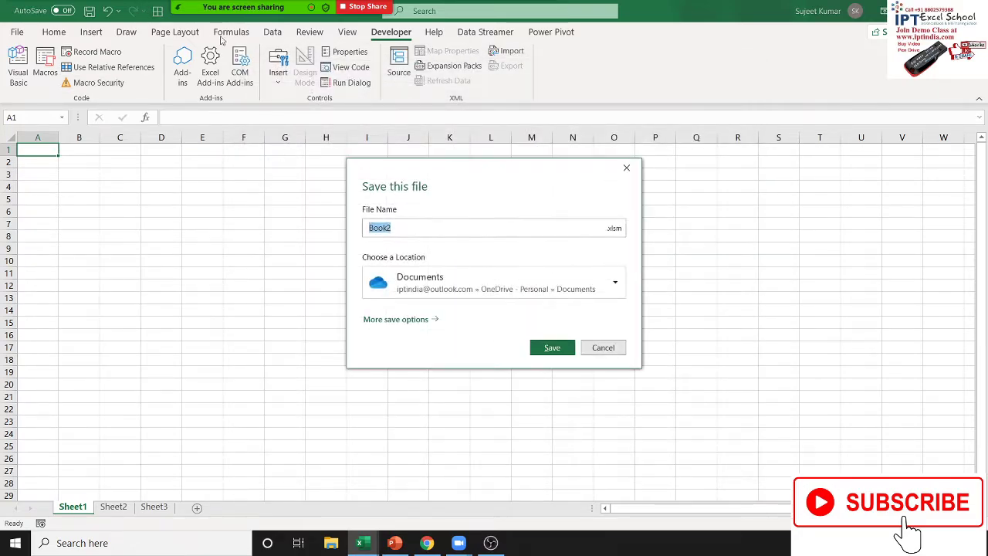
click(622, 230)
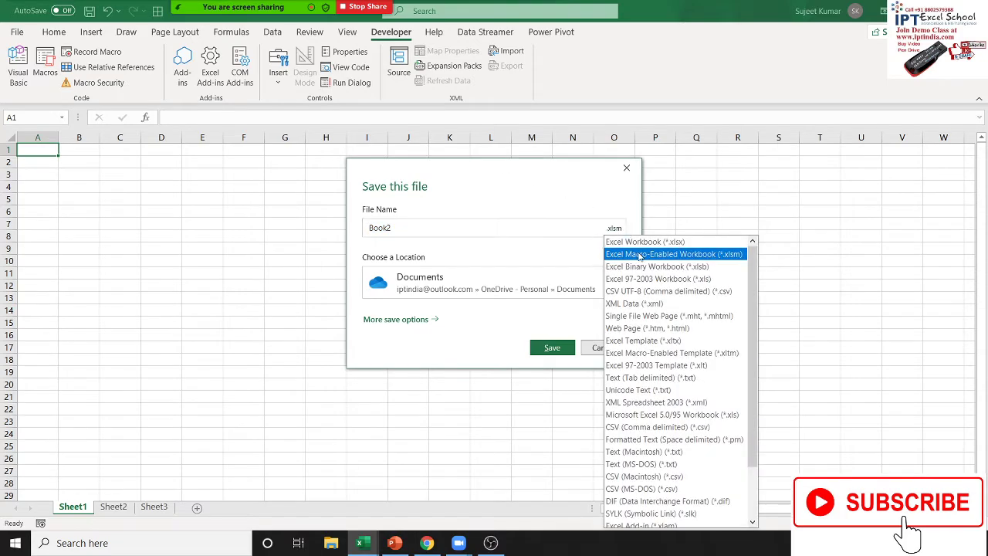
click(640, 254)
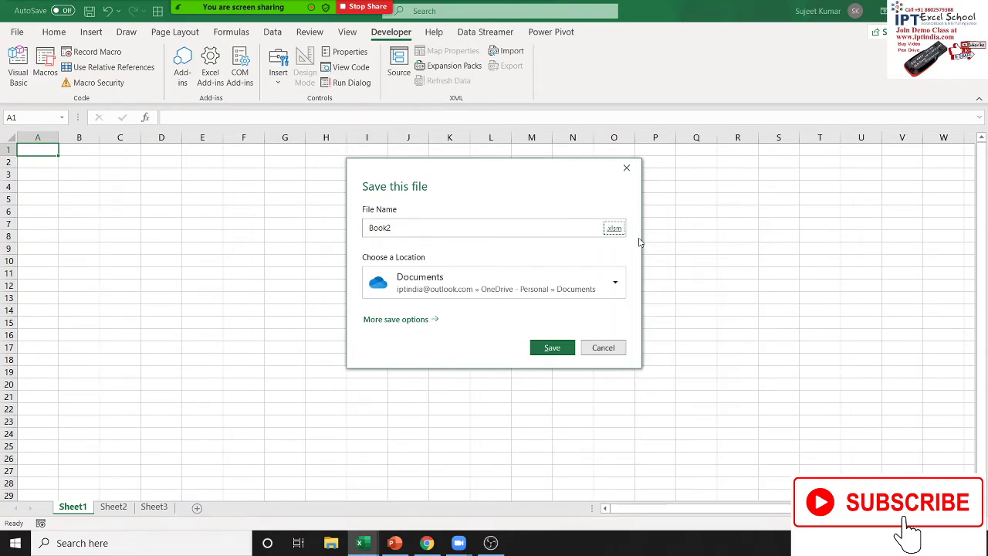
key(Escape)
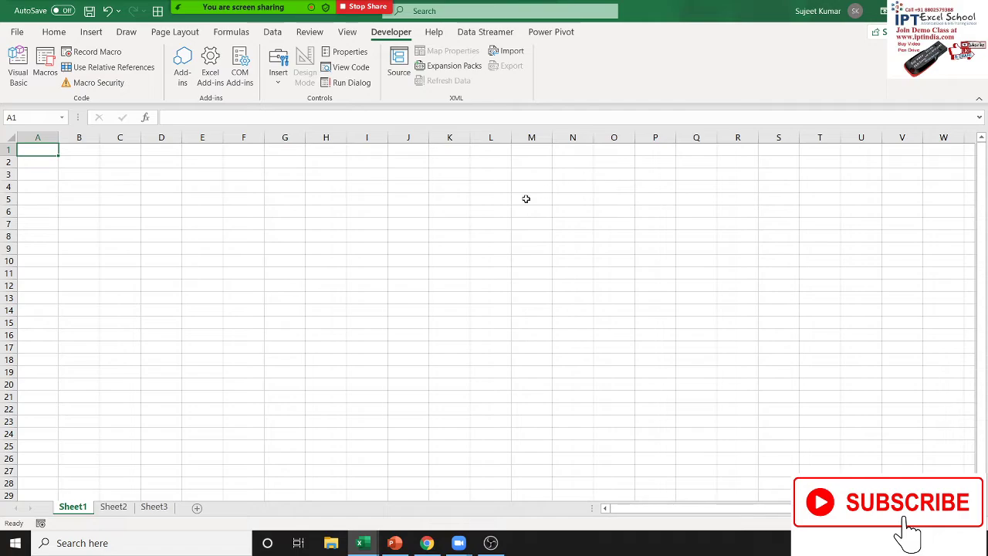
- Open the Visual Basic editor maximized, expand the Book2 project, then return to Excel
click(20, 77)
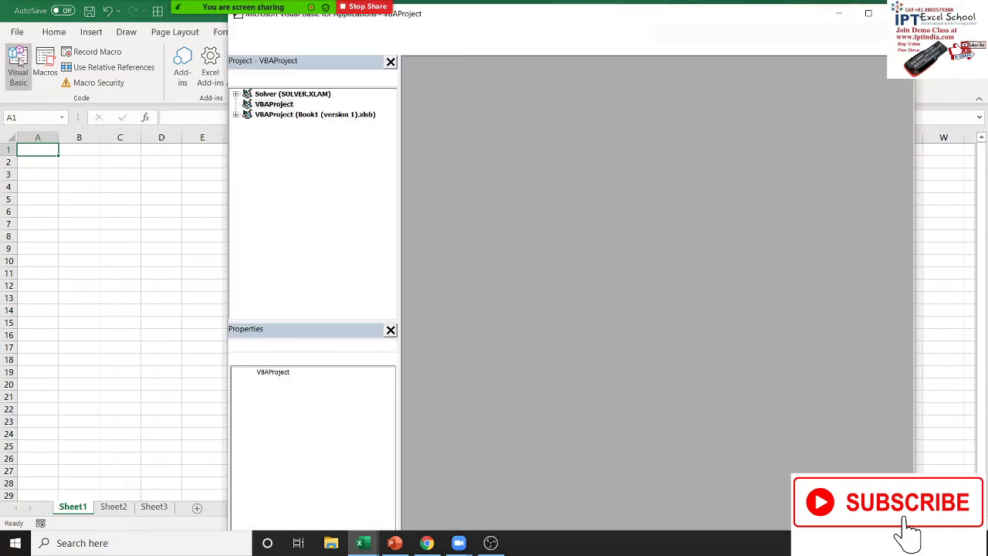
click(868, 14)
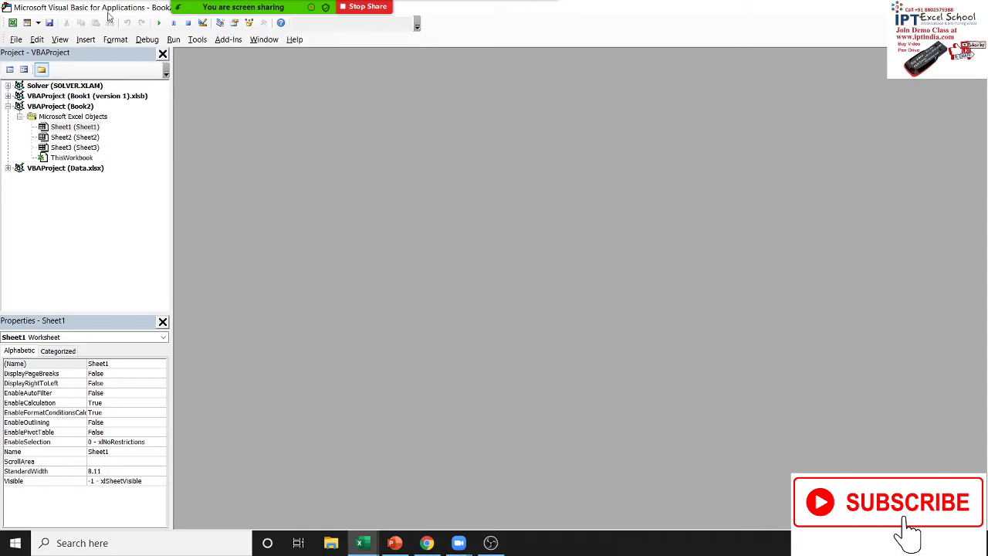
click(62, 41)
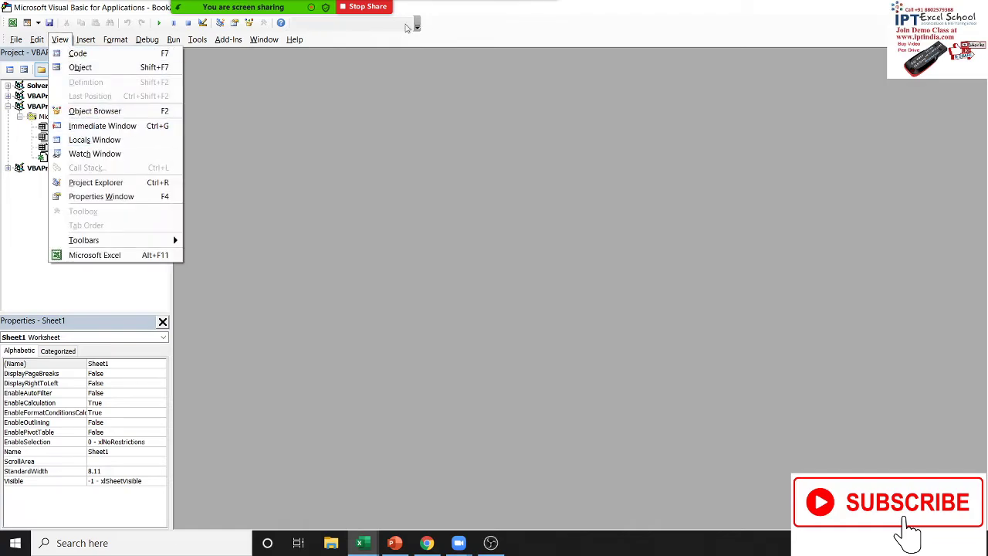
click(429, 26)
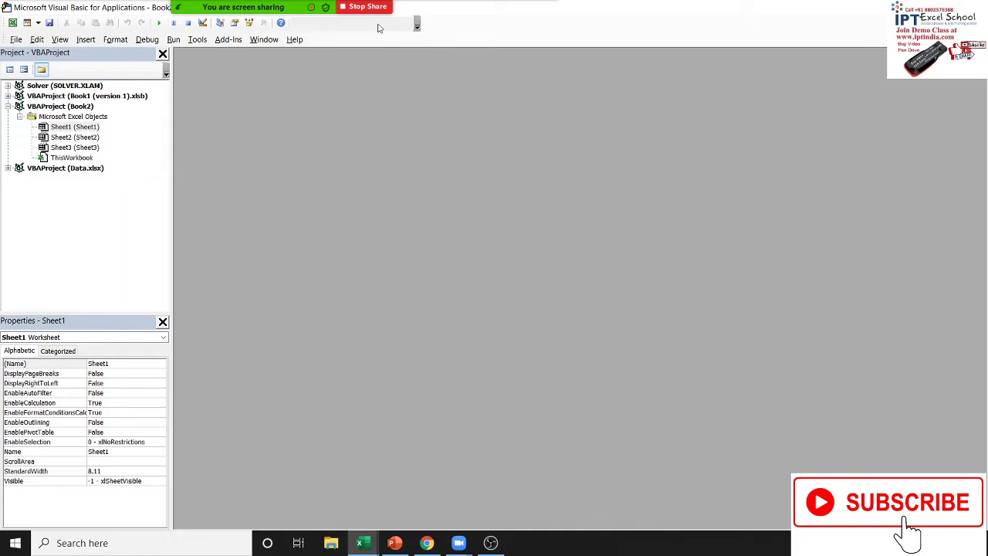
click(64, 14)
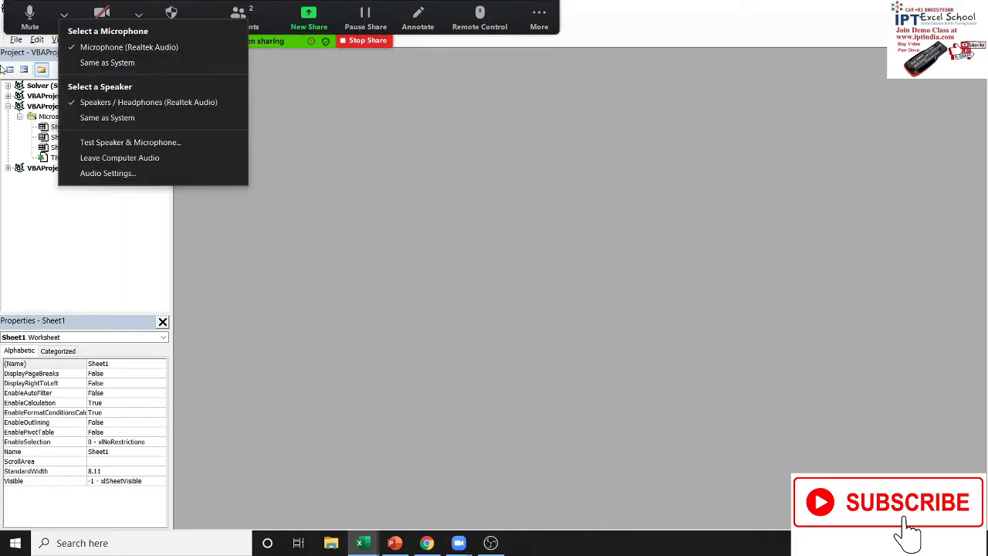
click(439, 185)
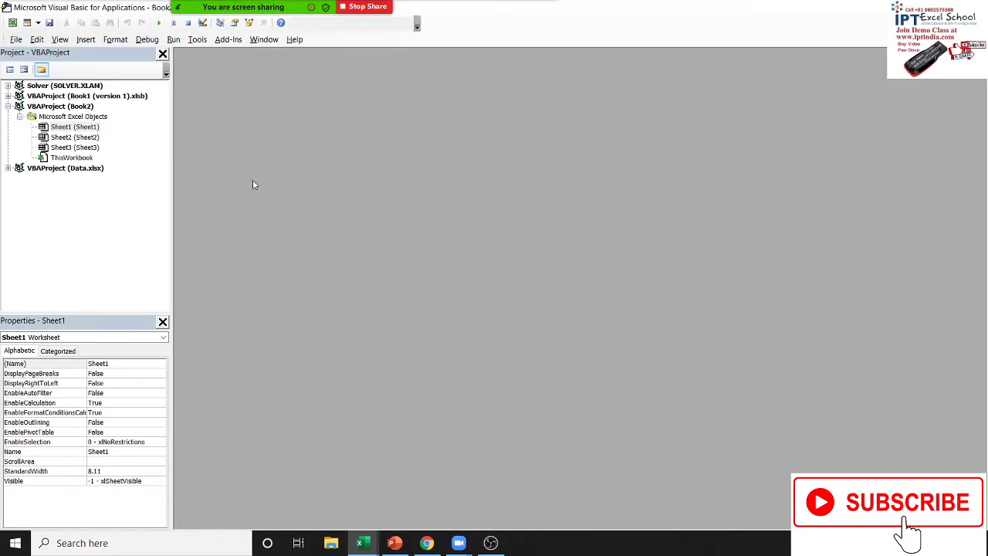
click(357, 548)
mouse_move(360, 543)
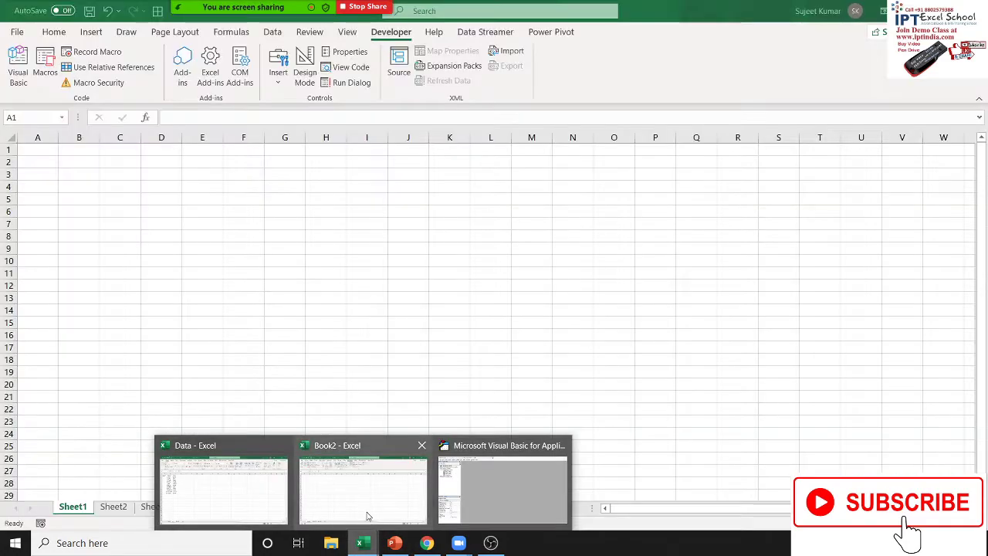
- Toggle Design Mode on and off and confirm the Macros list has no macros
click(368, 515)
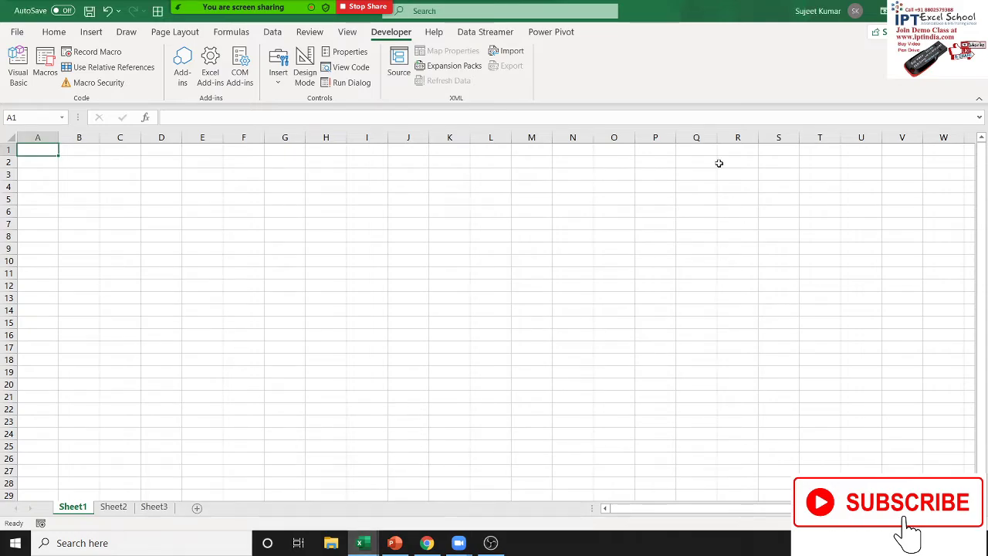
click(308, 79)
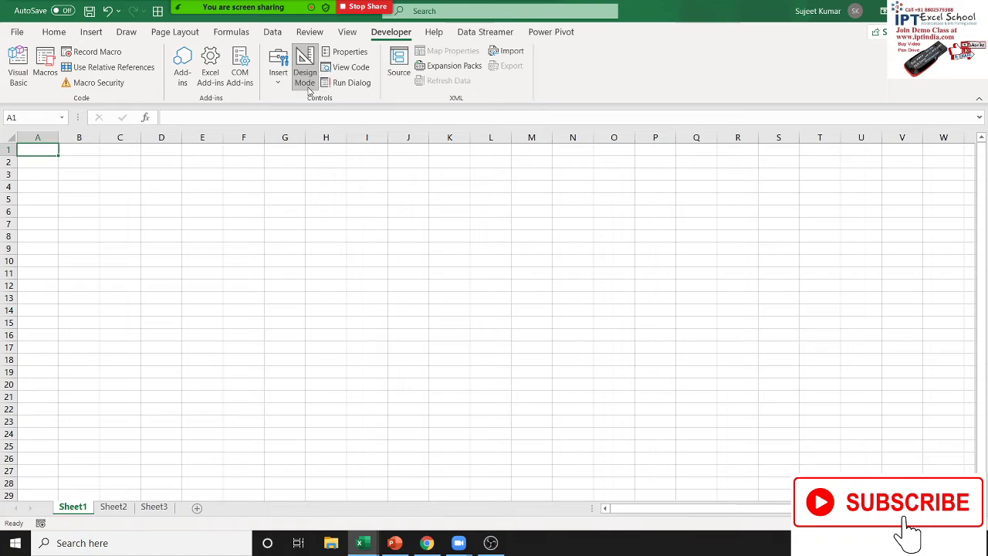
click(317, 203)
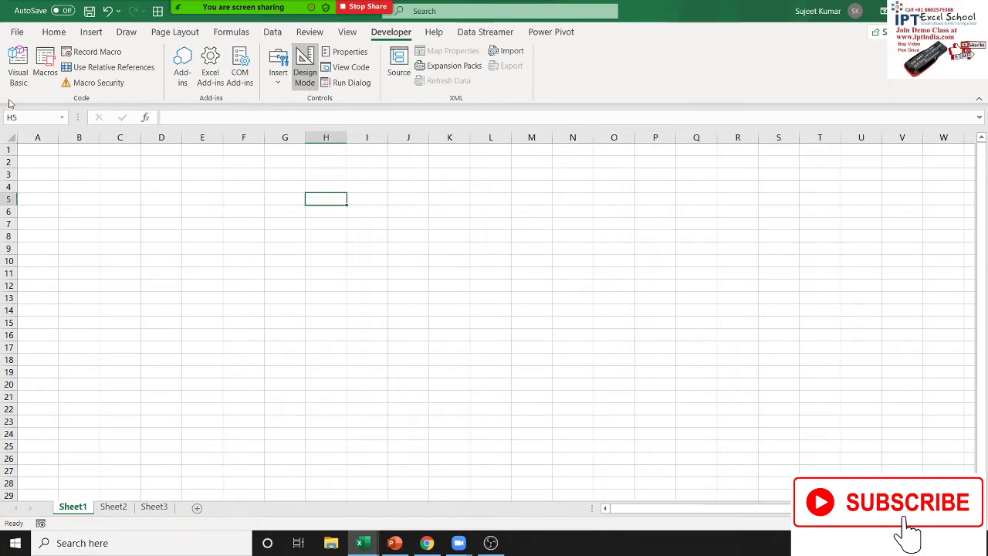
click(45, 72)
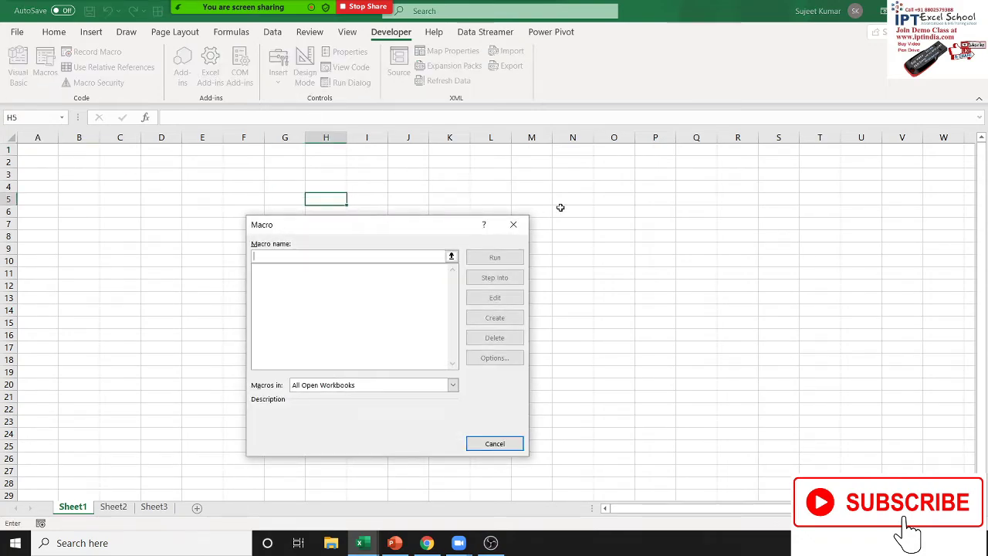
click(514, 225)
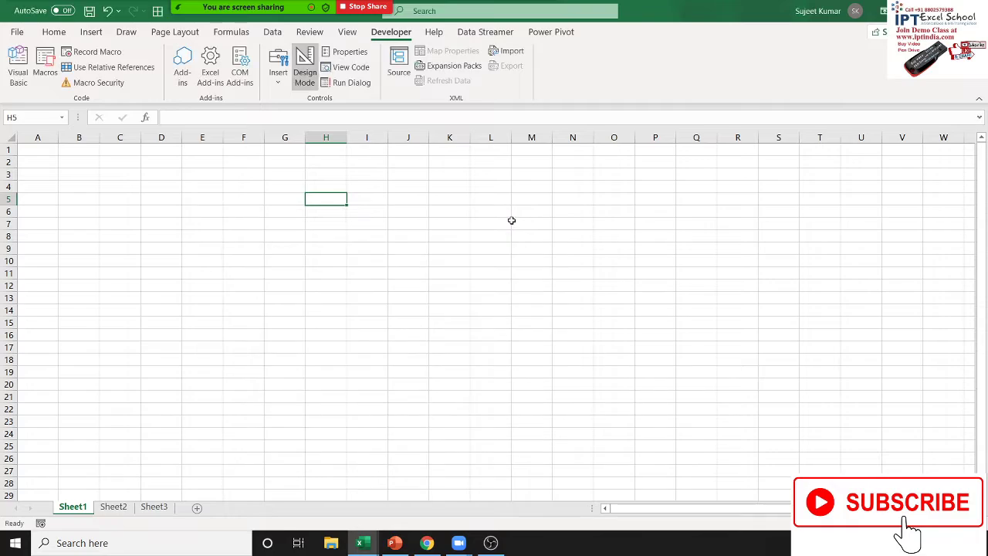
click(304, 65)
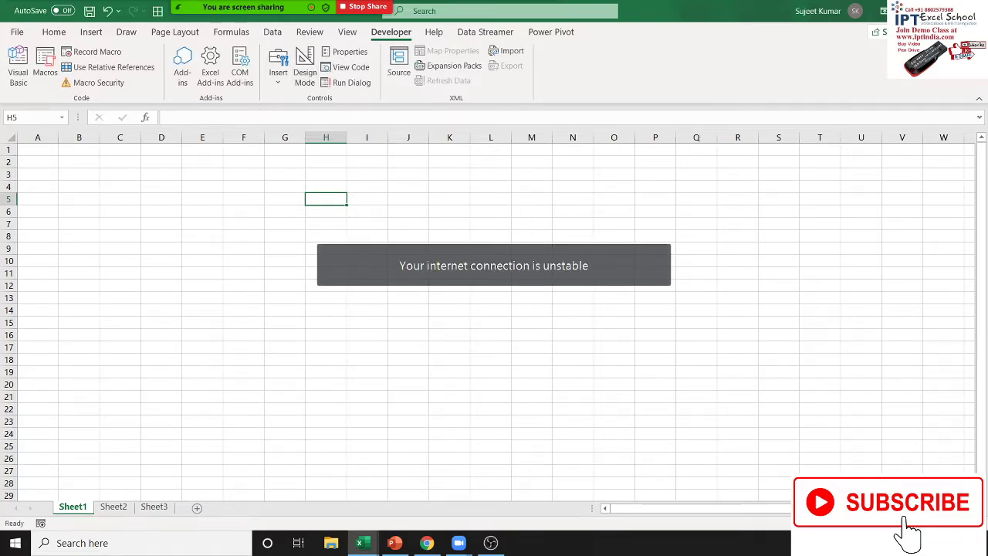
click(888, 543)
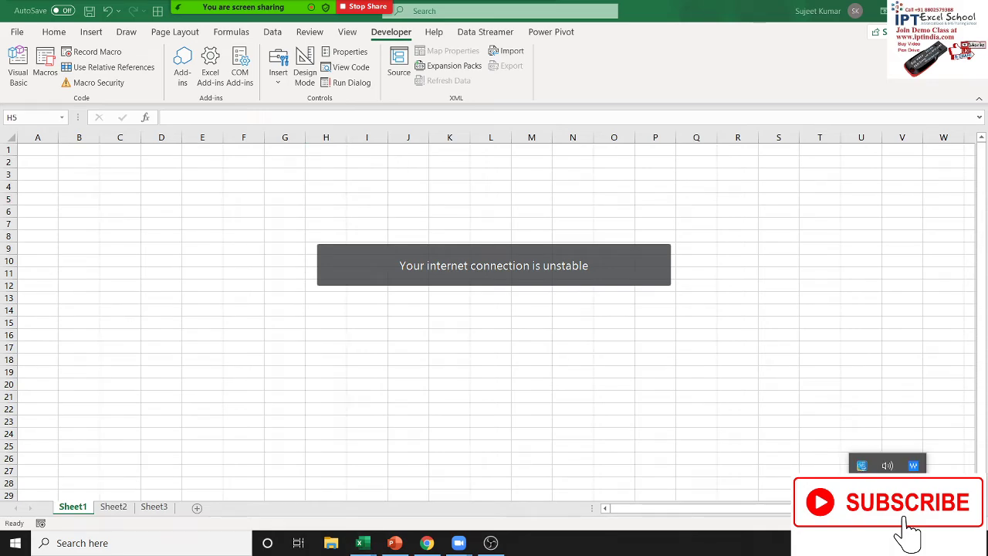
- Select cell F2 and switch back to the Visual Basic editor with Alt+F11
click(363, 196)
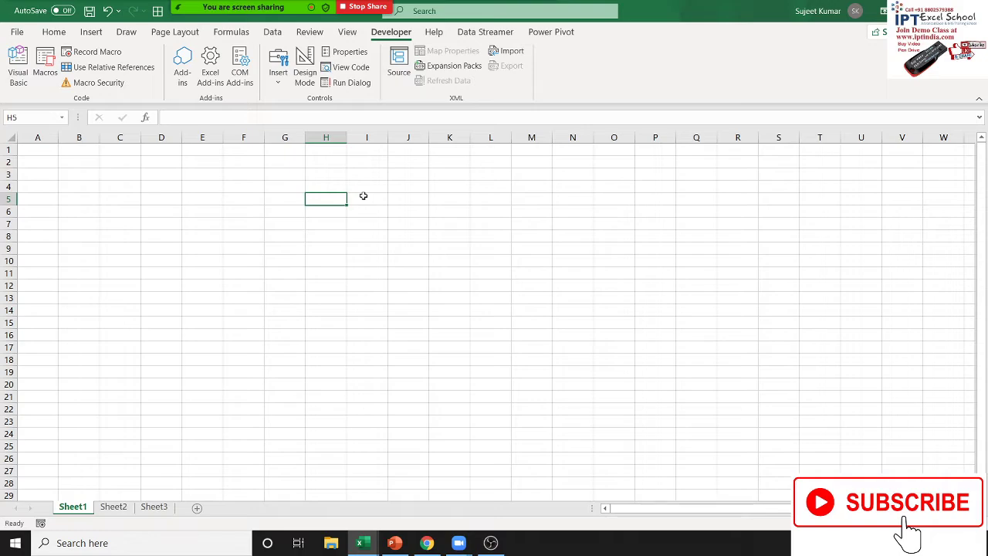
click(260, 159)
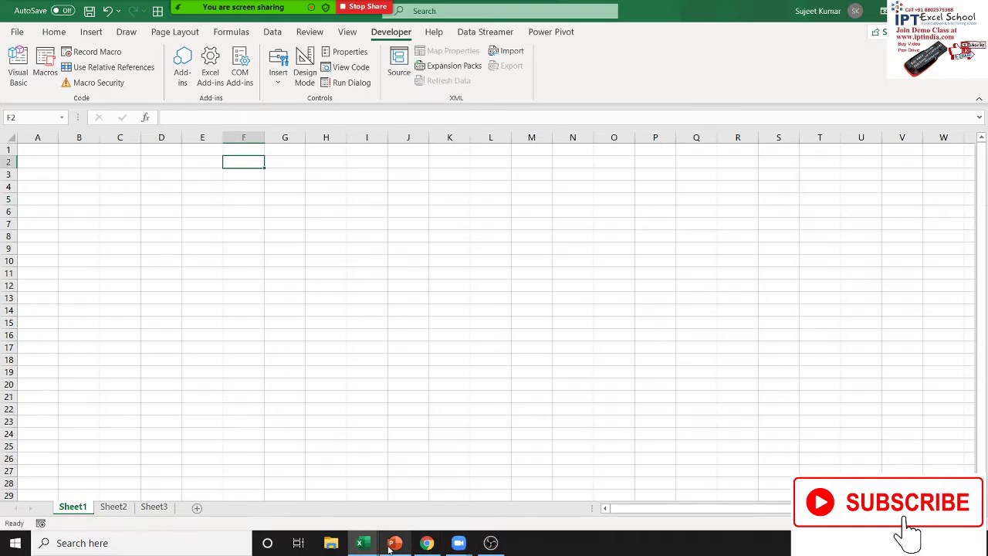
mouse_move(360, 543)
click(456, 487)
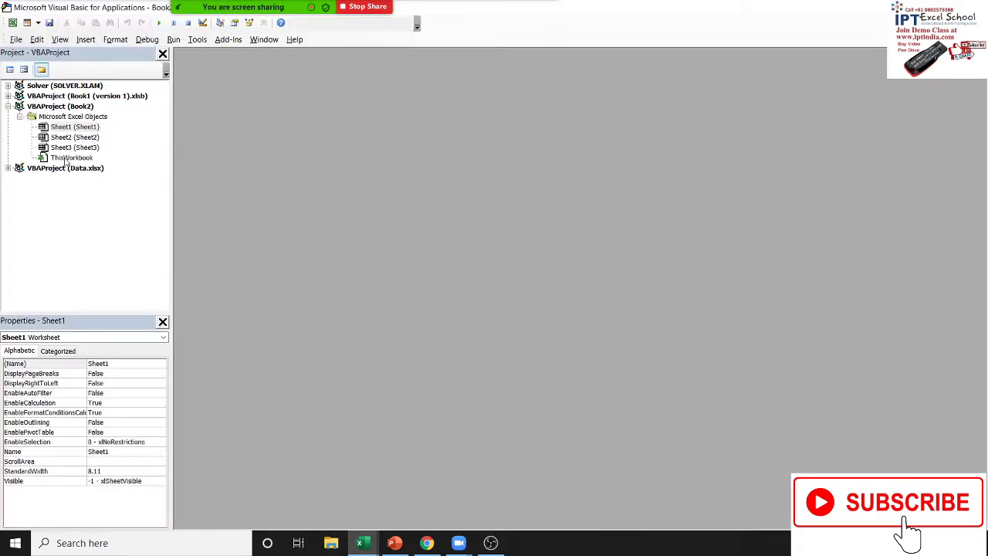
key(alt+F11)
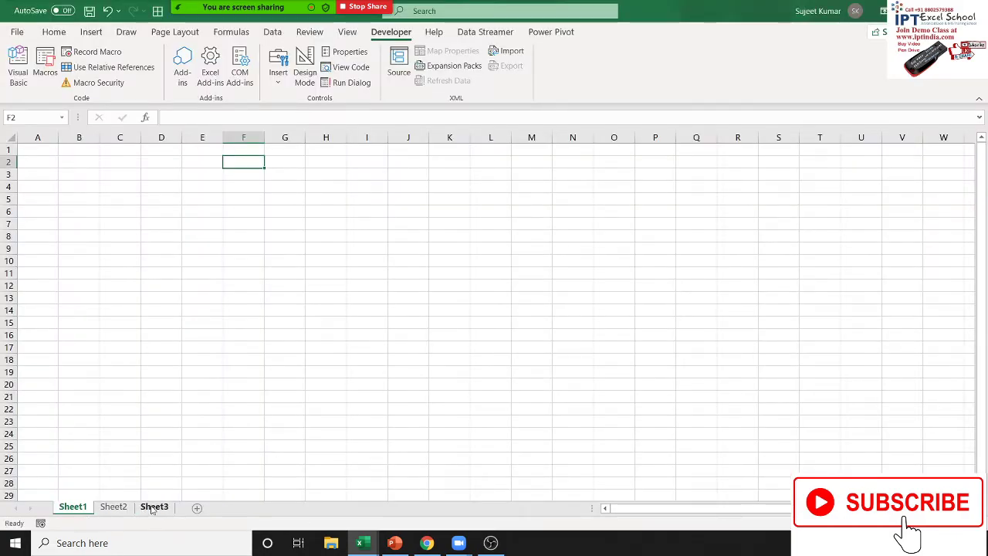
key(alt+F11)
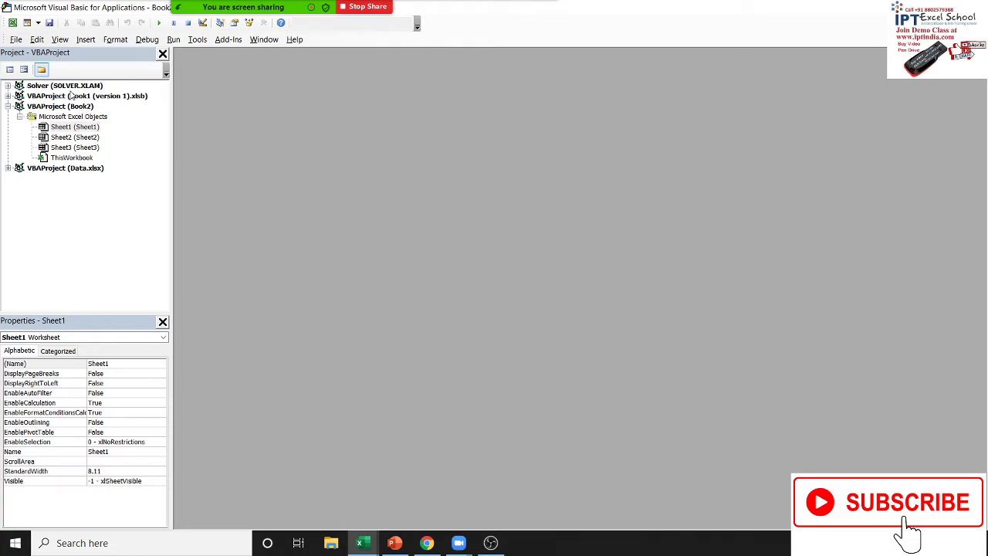
- Expand the Book2 project and open the code window for Sheet3
click(8, 106)
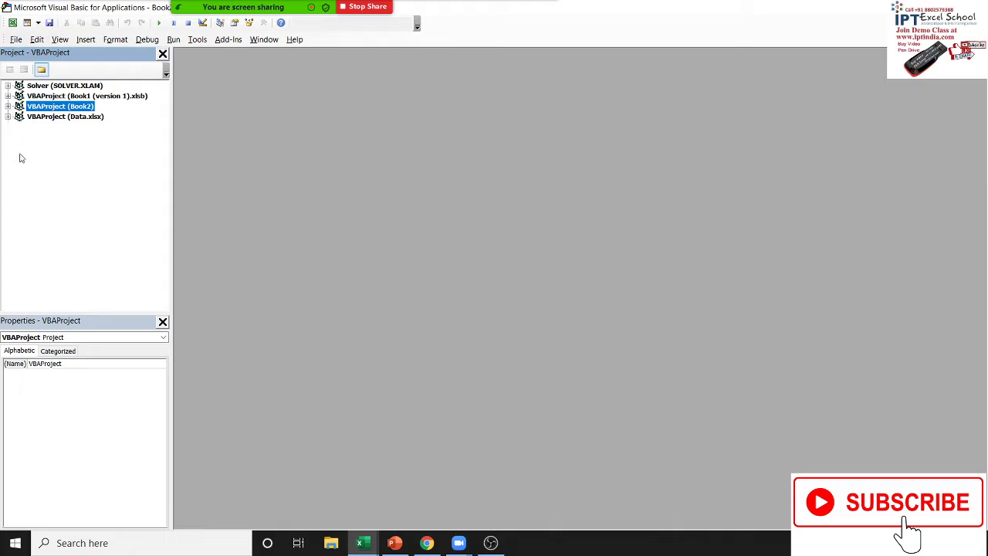
click(8, 107)
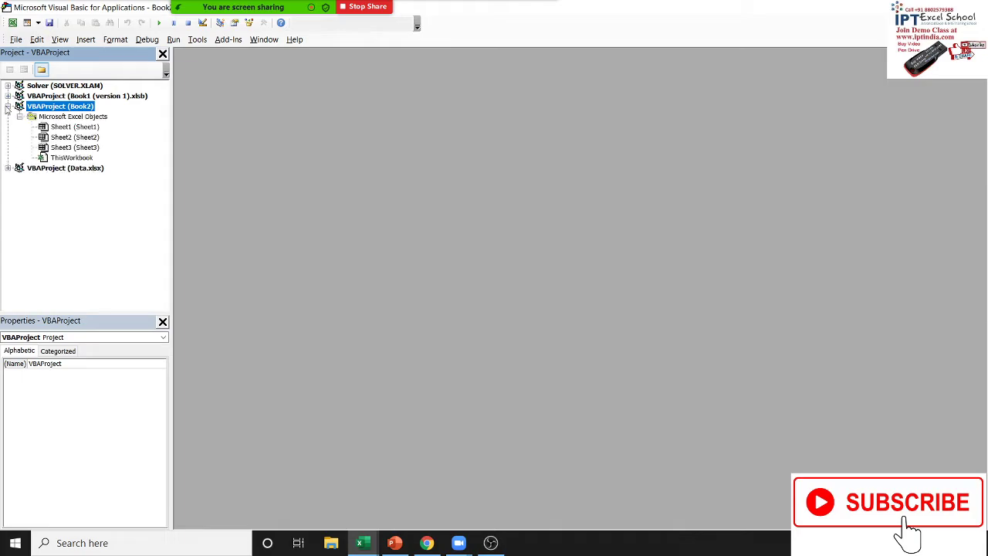
click(8, 106)
click(8, 106)
double_click(84, 128)
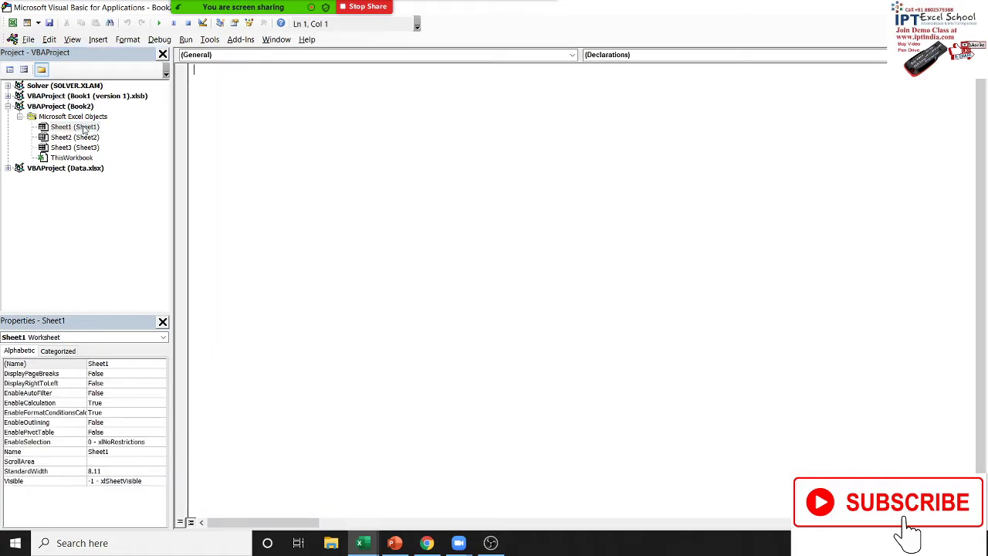
click(84, 137)
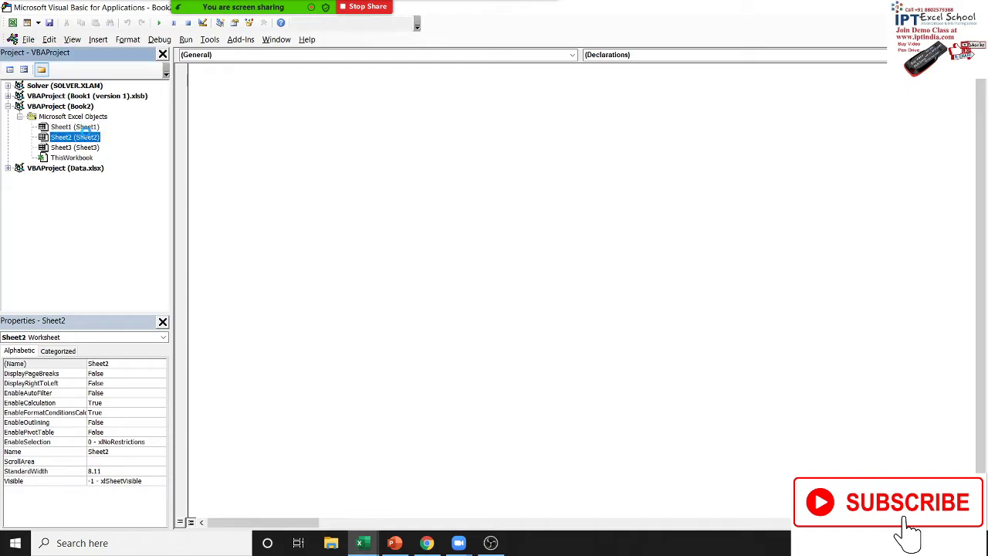
click(83, 146)
double_click(83, 147)
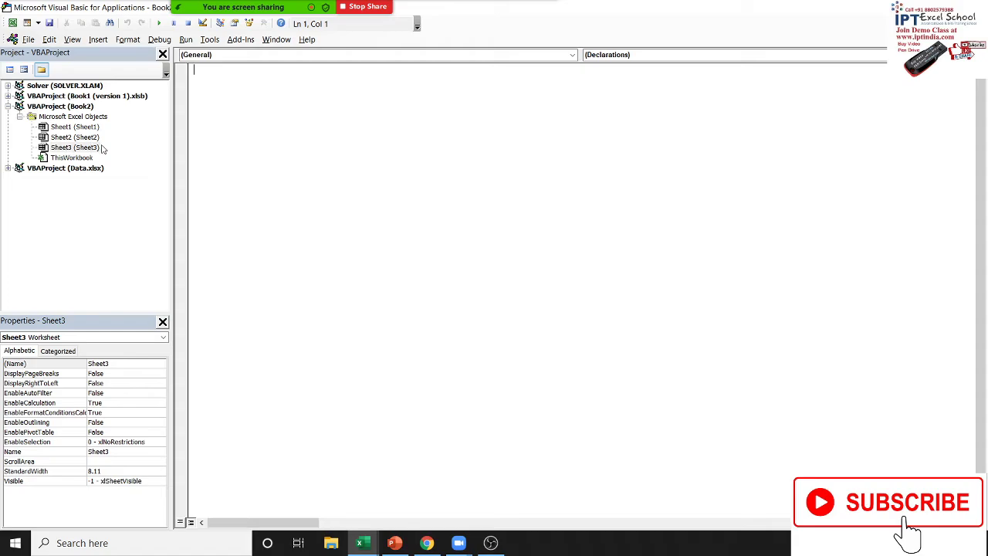
- Add an empty Sub rr() procedure in Sheet3's code, then show Sheet3 in Excel
click(202, 54)
click(207, 66)
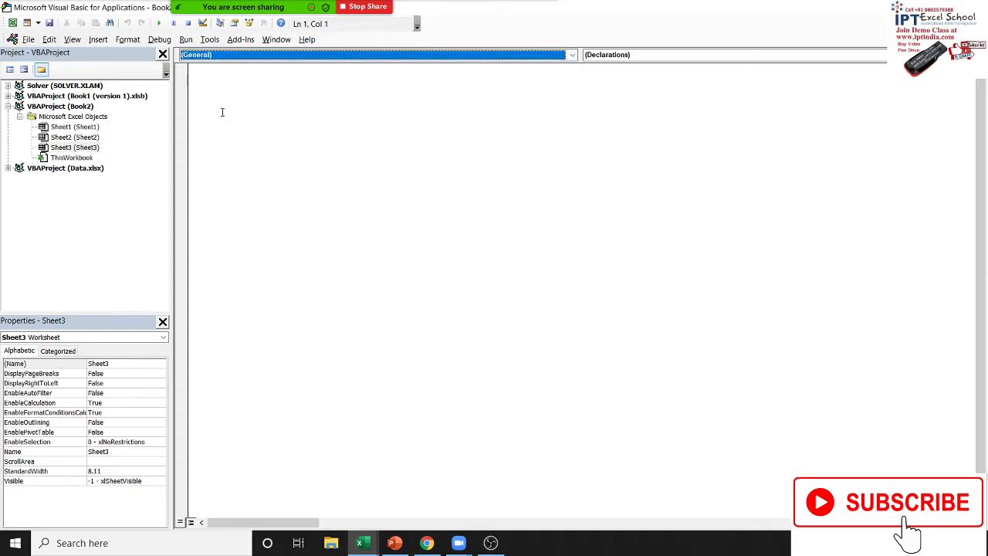
click(221, 101)
text(su)
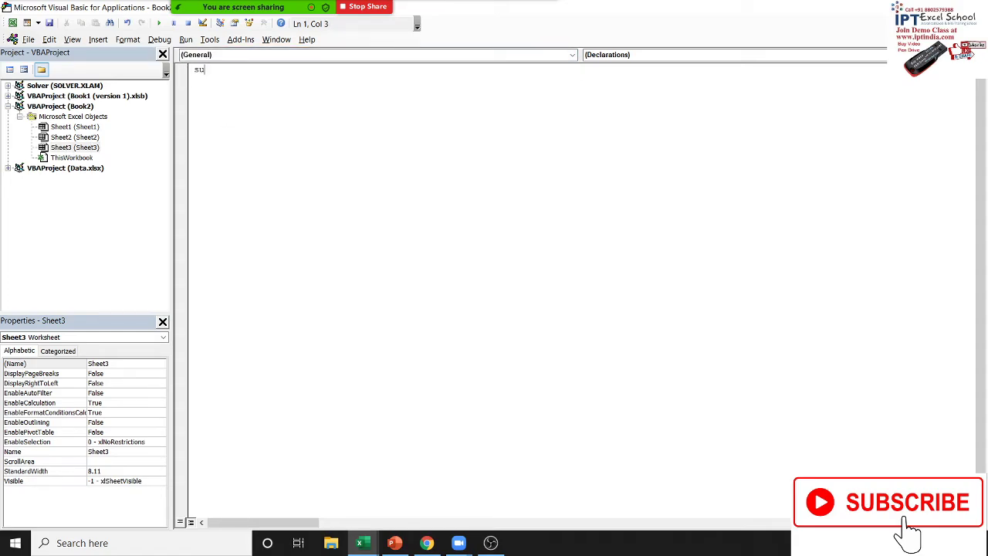
text(b rr())
key(Return)
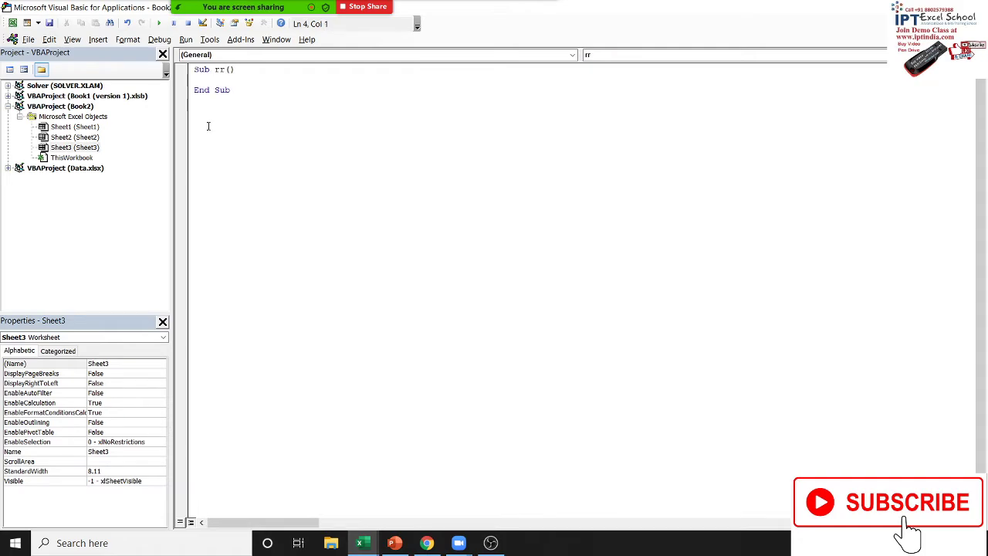
key(alt+F11)
click(164, 510)
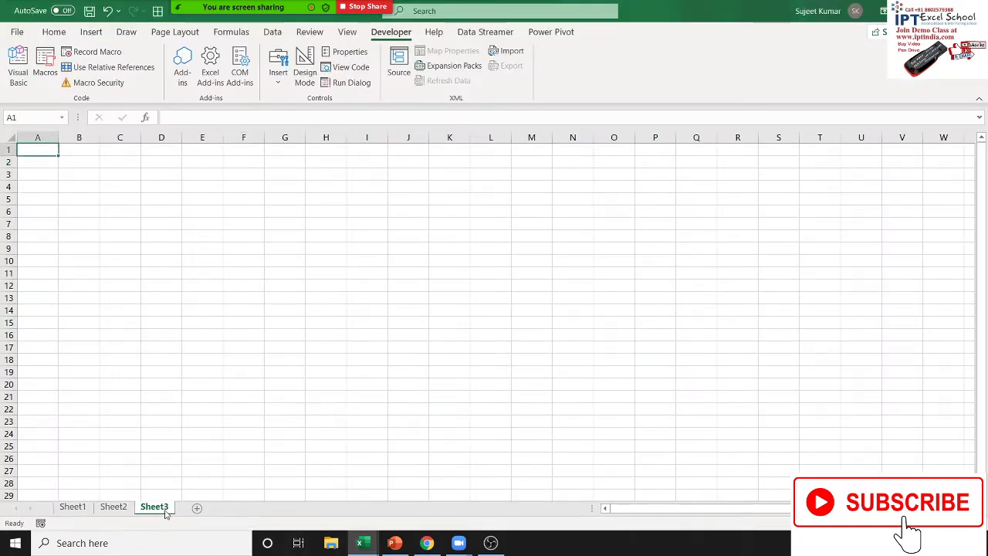
- Delete the Sheet3 worksheet, confirm, and return to the VBA editor with Alt+F11
right_click(166, 513)
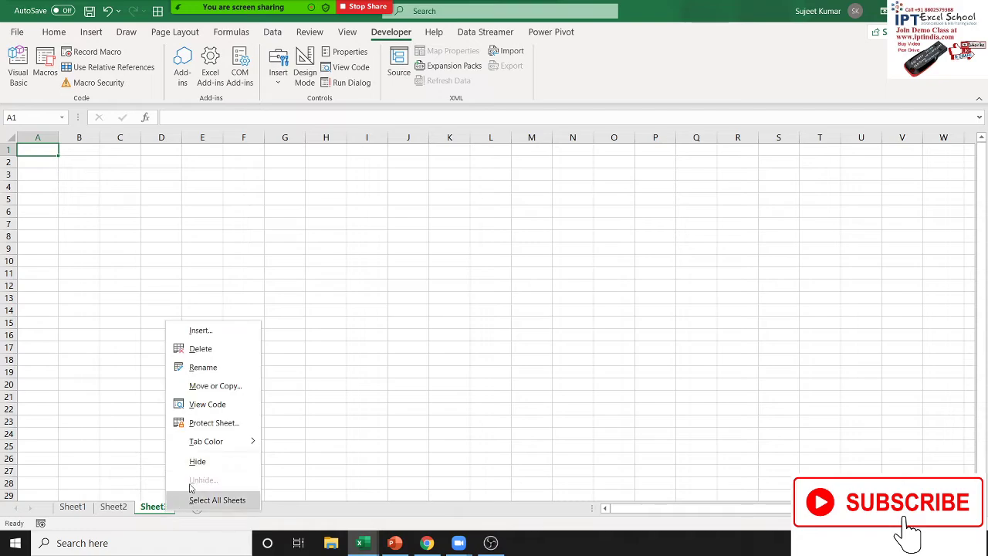
click(209, 349)
click(459, 312)
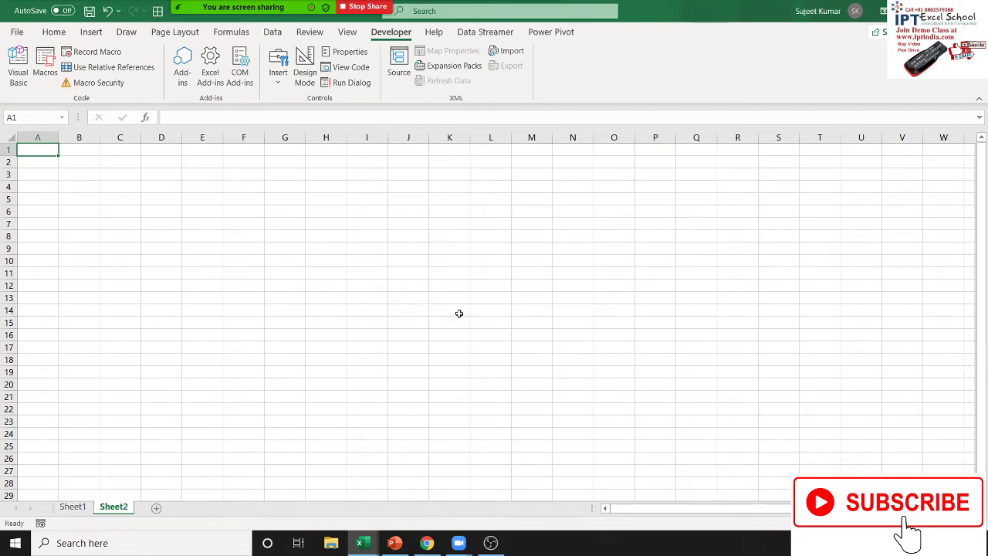
key(alt+F11)
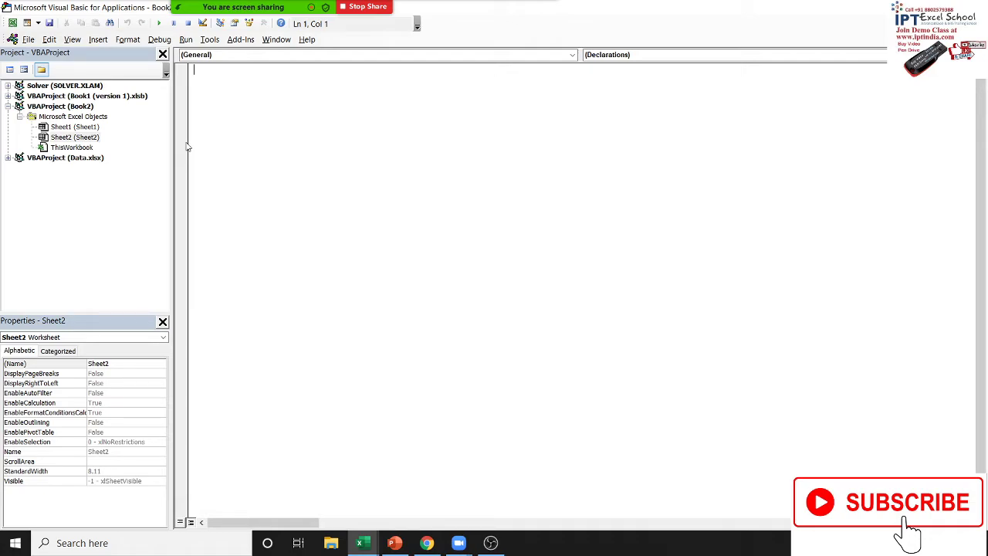
- Open Sheet1's code, then insert a new standard Module1 into Book2
double_click(75, 127)
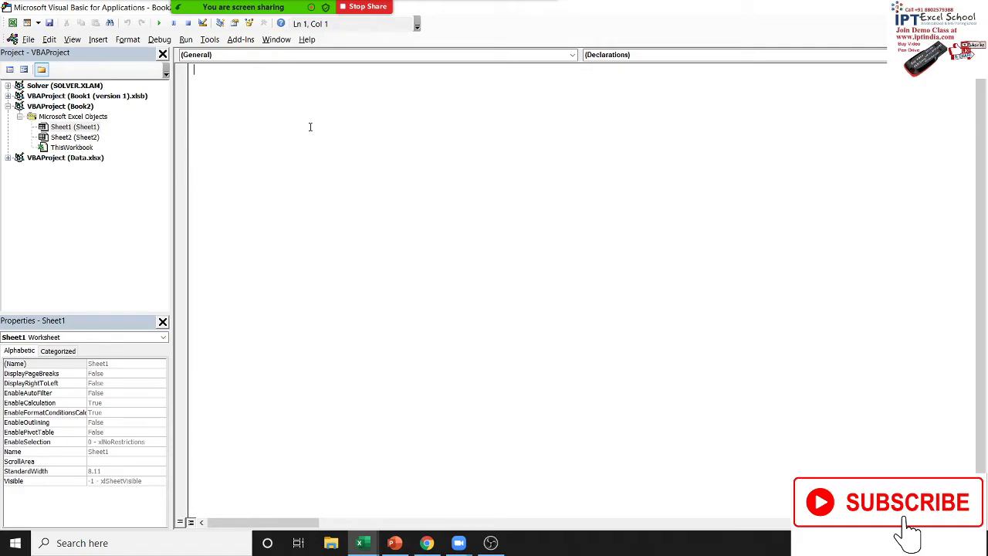
click(98, 39)
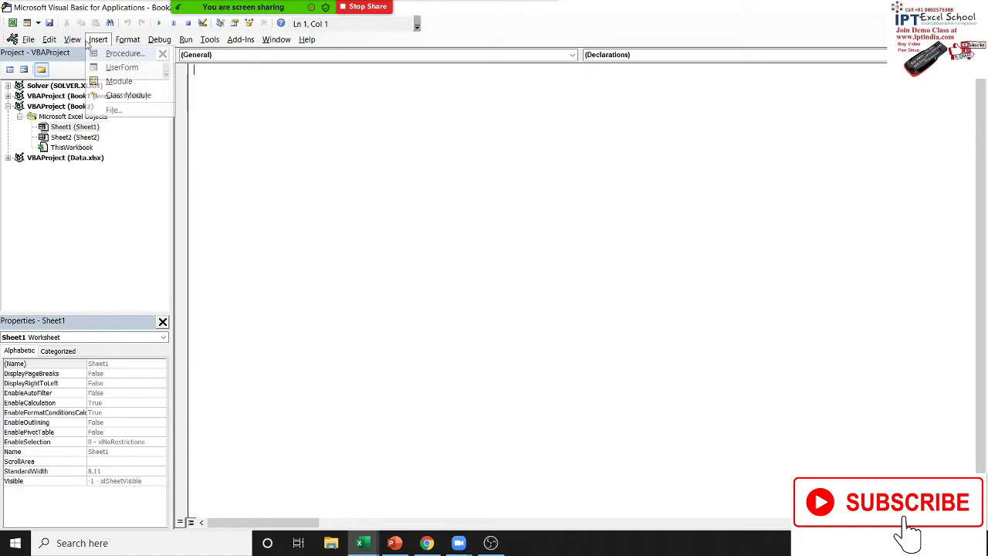
click(116, 81)
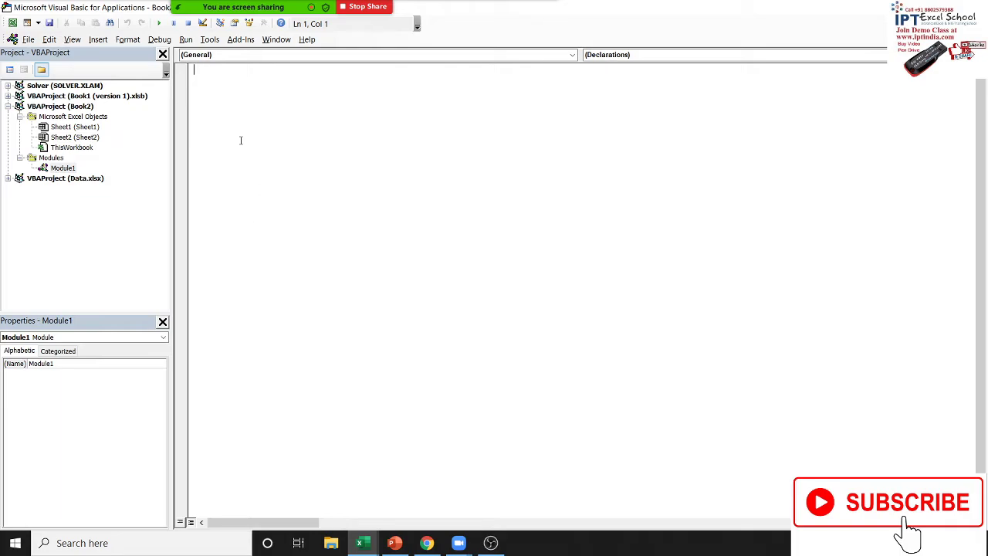
text(s)
text(ub)
key(BackSpace)
key(BackSpace)
key(BackSpace)
- Insert a new procedure named TT through the Add Procedure dialog
click(98, 40)
click(122, 53)
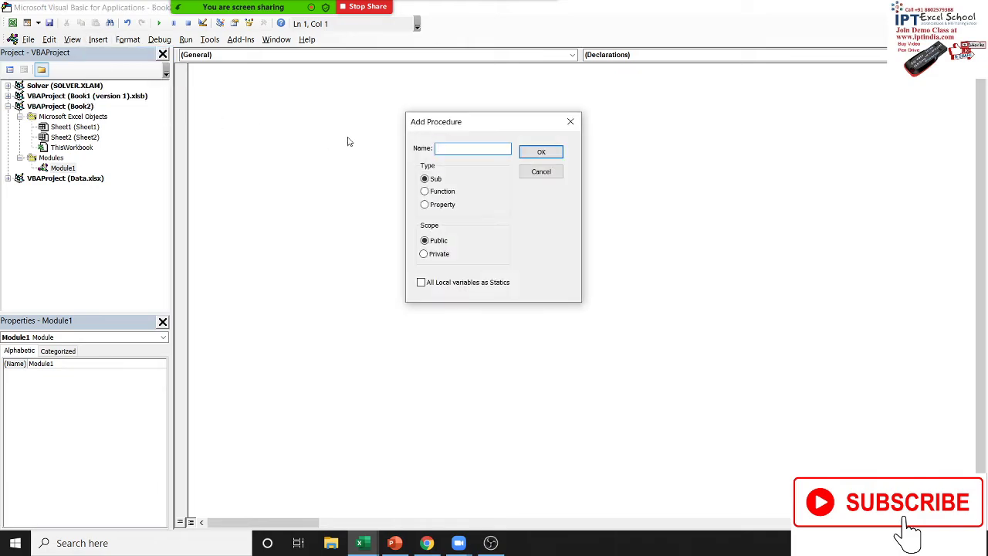
text(S)
key(BackSpace)
text(T)
text(T)
click(541, 153)
- Add blank lines inside TT and delete the Public keyword from its declaration
key(Return)
key(Return)
key(Return)
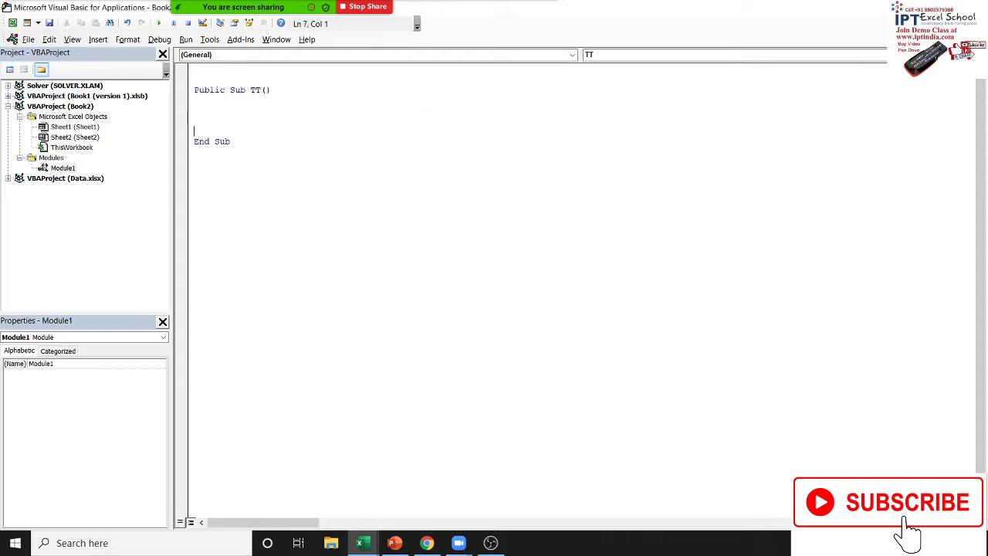
click(209, 100)
key(Up)
double_click(209, 89)
key(Delete)
key(Delete)
- Rename the TT procedure to Test_Today
double_click(219, 91)
text(Te)
text(st )
text(T)
text(oday)
click(240, 91)
key(BackSpace)
text(.)
key(BackSpace)
text(_)
key(Down)
- Replace the name Test_Today with Raj1
key(shift+Left)
key(shift+Left)
key(shift+Left)
key(shift+Left)
key(shift+Left)
key(shift+Left)
key(shift+Left)
key(shift+Left)
key(shift+Left)
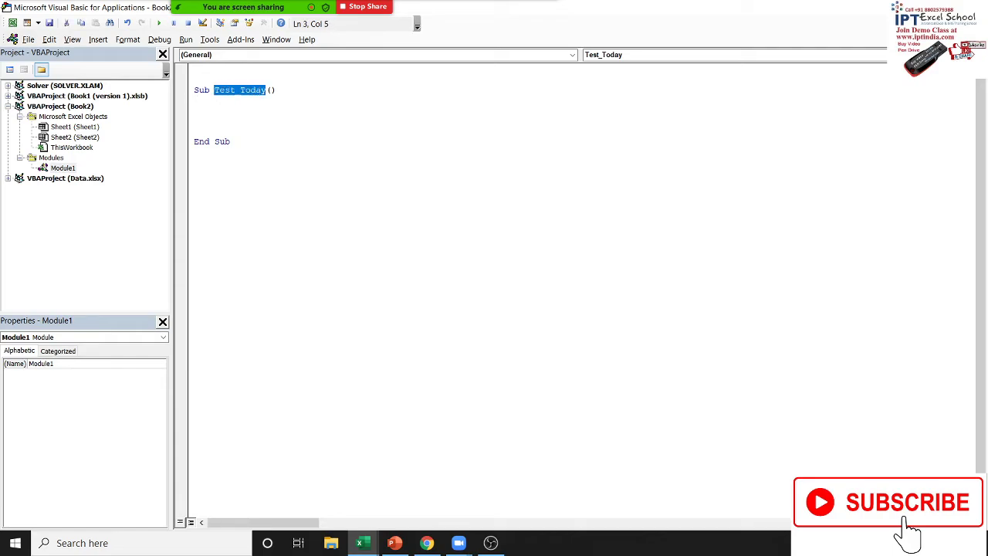
text(Ra)
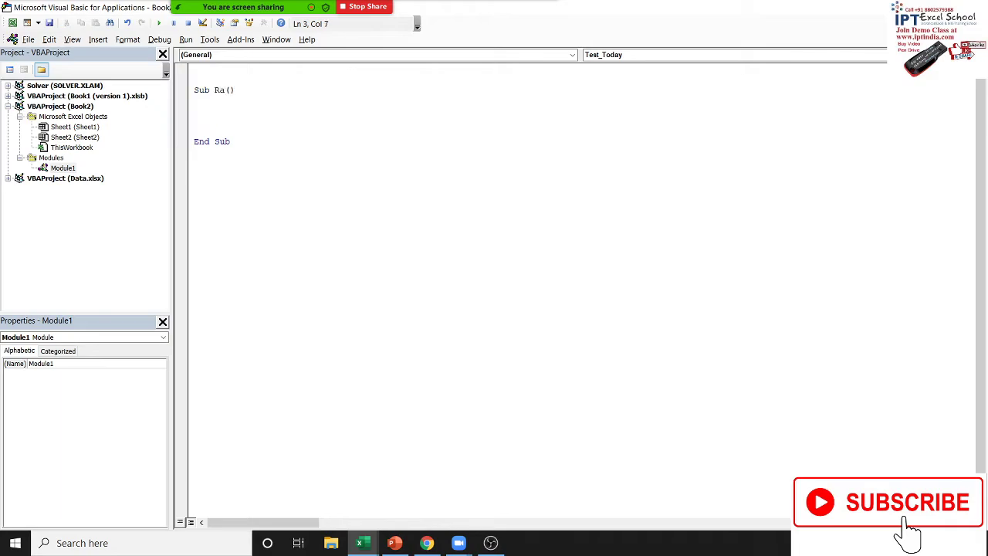
text(jl)
click(287, 122)
- In Excel, look for Raj1 in the Macros list, then close it
key(alt+F11)
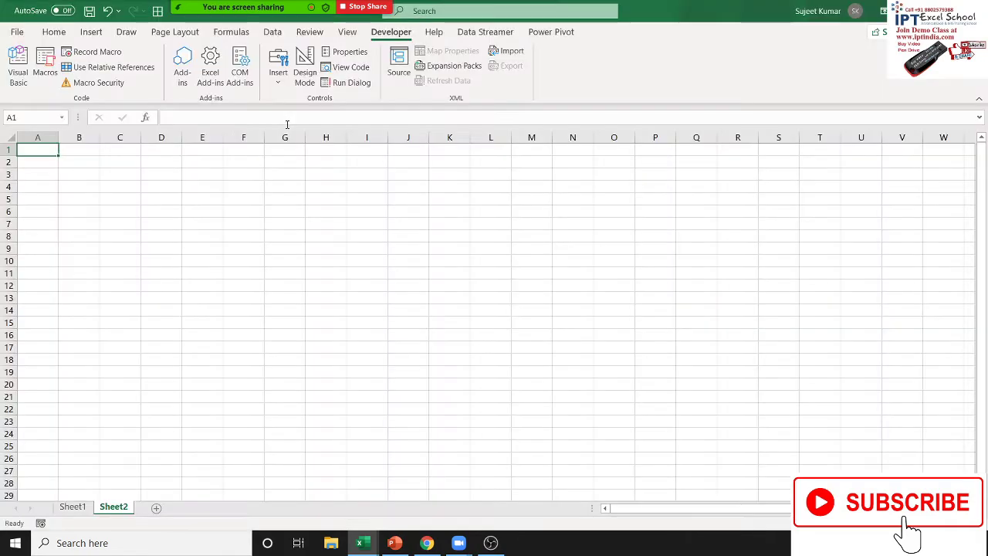
click(37, 83)
text(Raj1)
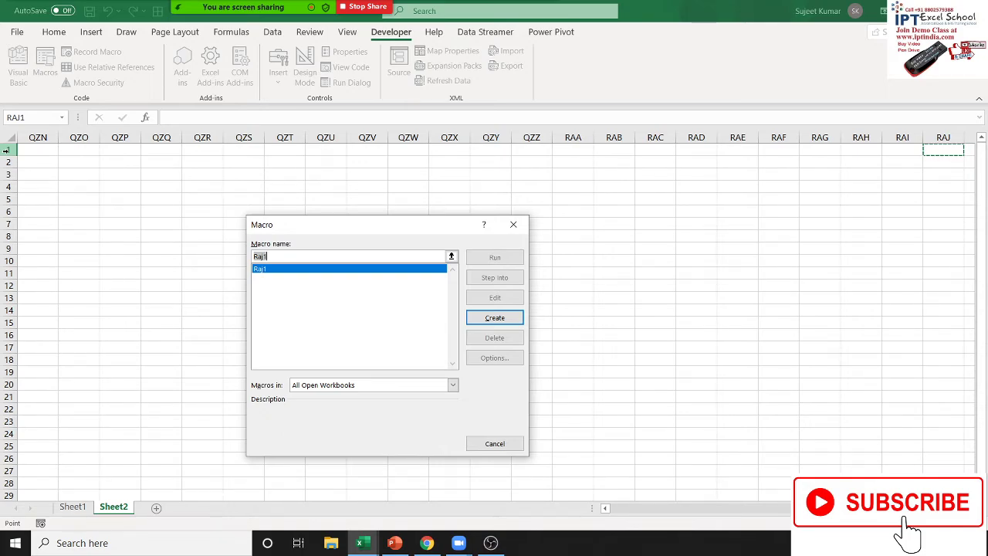
key(Escape)
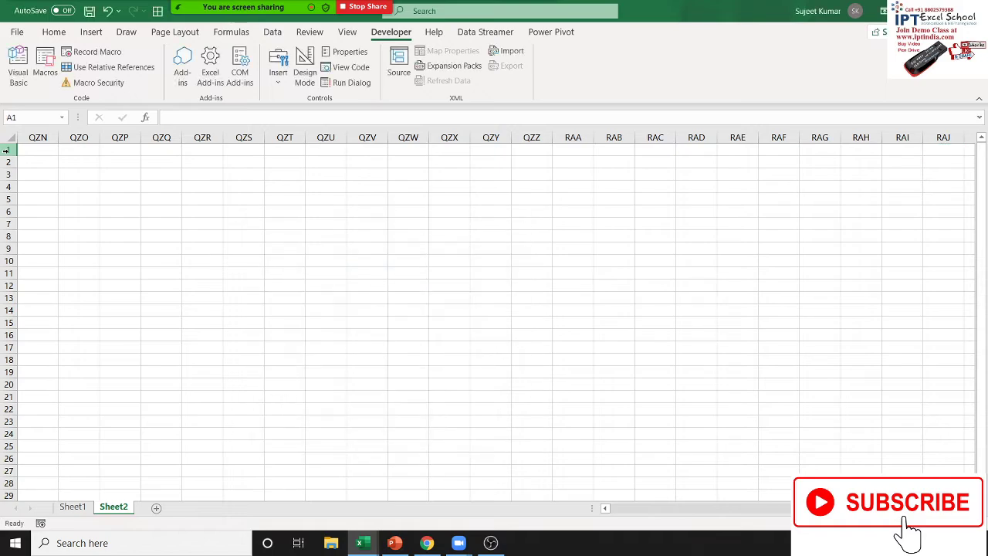
- Jump from cell RAD4 to XFD1, the sheet's last column, then return to the VBA editor
click(695, 189)
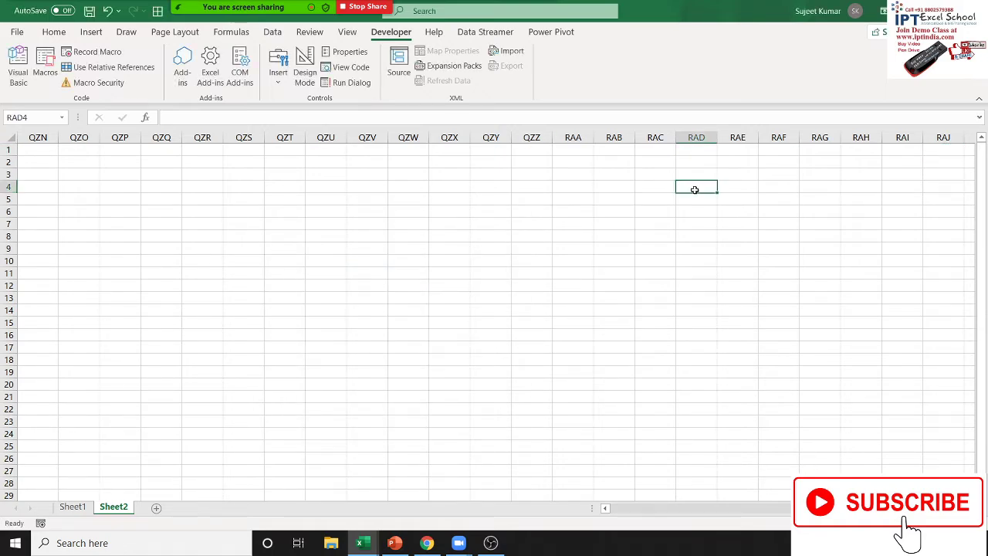
key(ctrl+Right)
key(Up)
key(Up)
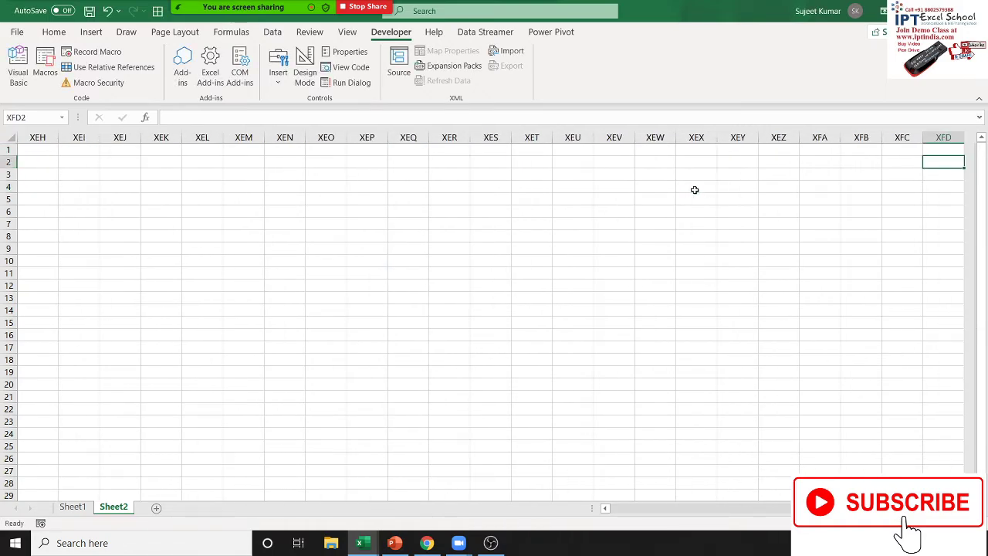
key(Up)
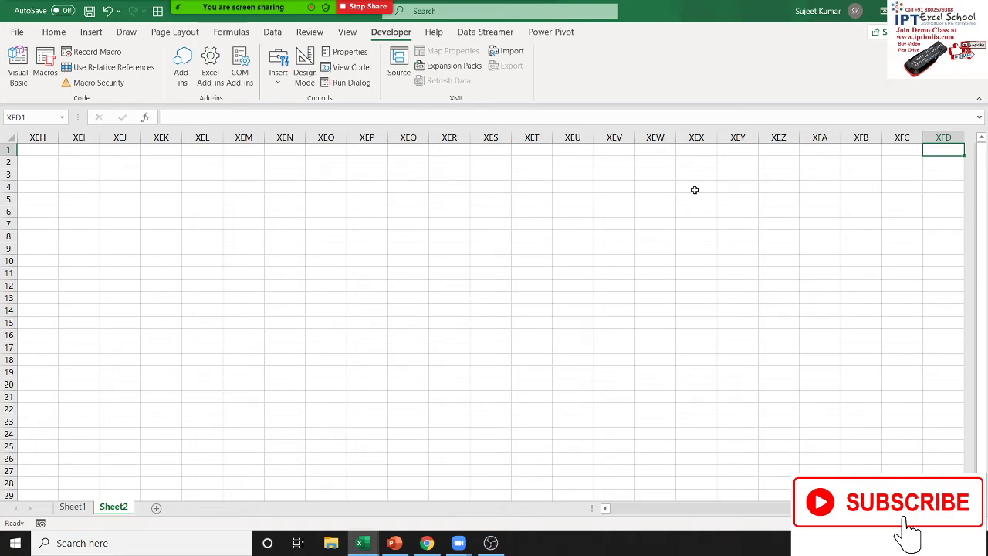
key(alt+F11)
- In the VBA editor, delete and retype the trailing 1 of the Raj1 procedure name
key(Up)
key(Up)
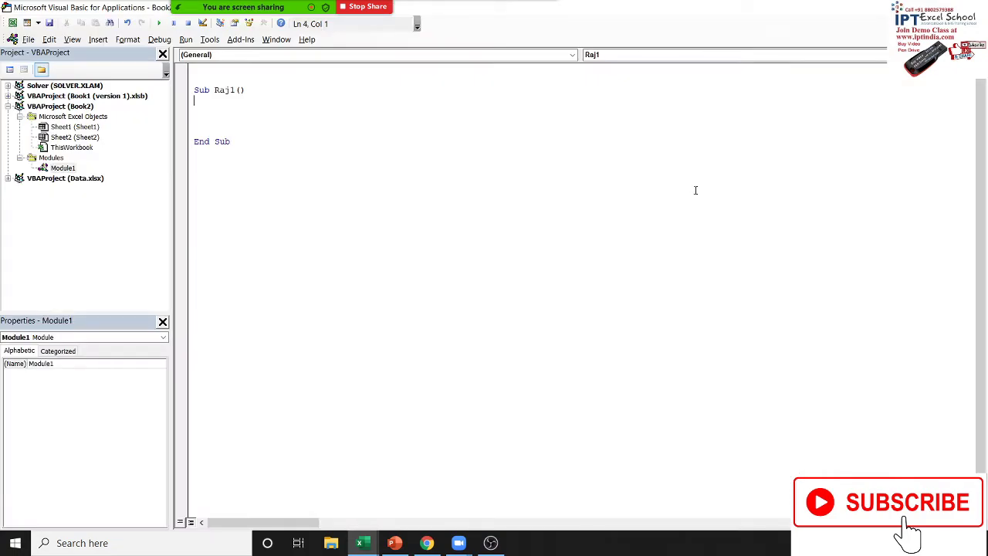
key(Up)
key(Right)
key(Right)
key(shift+Right)
key(shift+Right)
key(shift+Right)
key(shift+Right)
key(shift+Left)
key(Right)
key(BackSpace)
text(1)
- Back in Book2, jump to cell RAJ1 via the Name Box, then return to A1
key(alt+Tab)
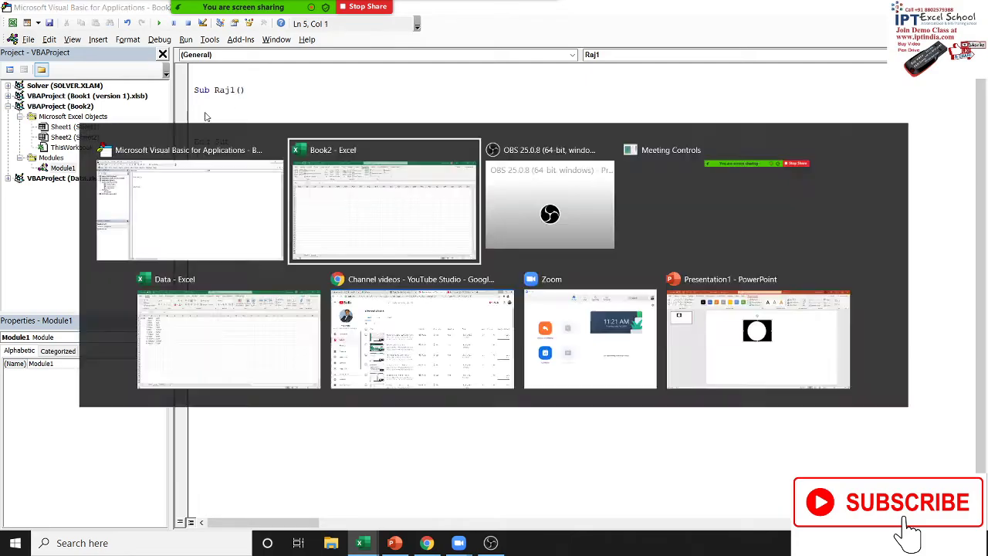
key(ctrl+Home)
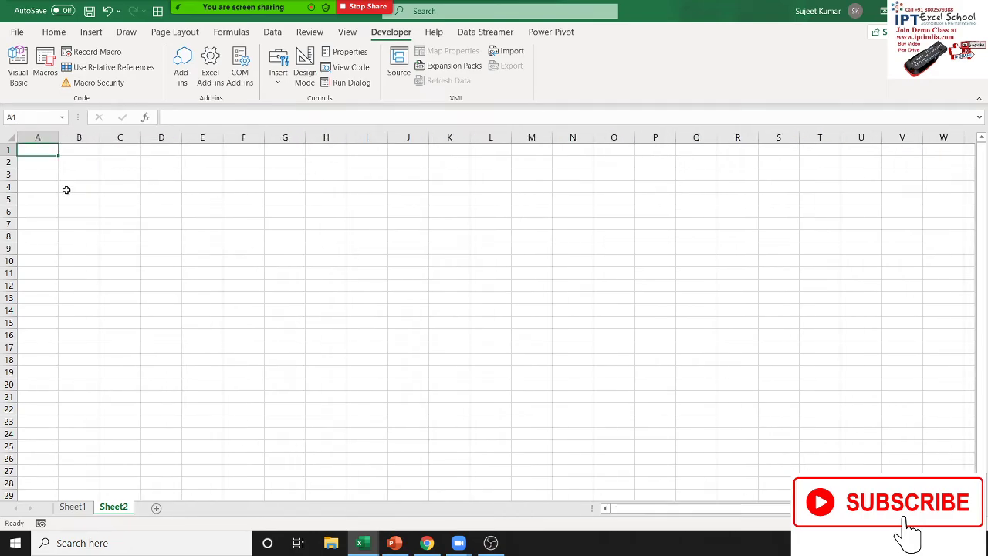
click(34, 117)
text(ra)
text(j1)
key(Return)
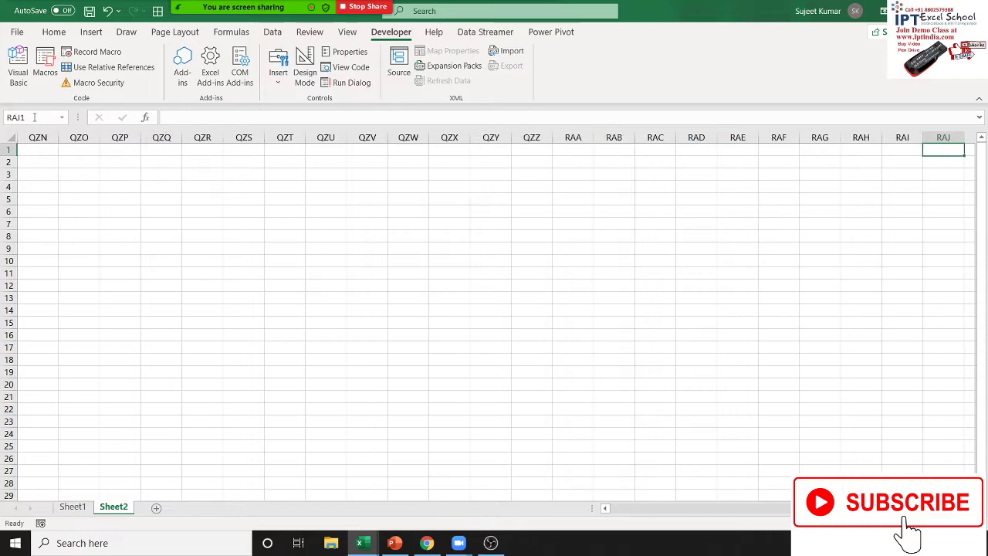
key(Down)
key(Down)
key(Down)
key(Down)
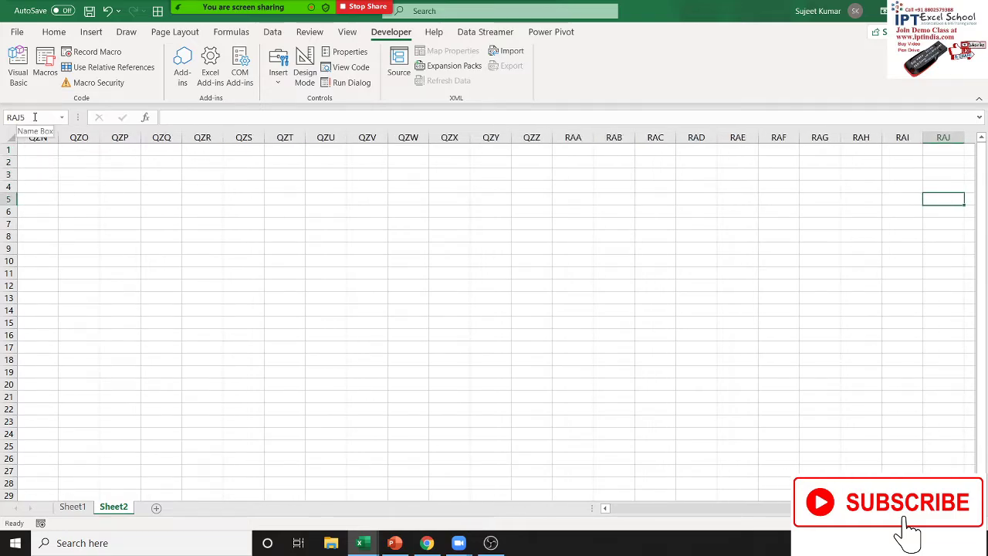
key(ctrl+Down)
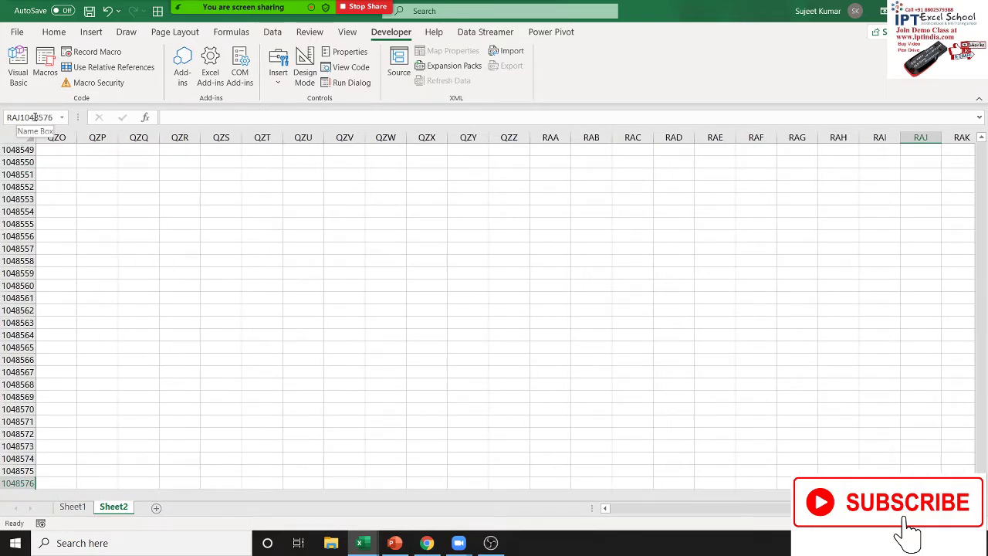
key(ctrl+Up)
key(ctrl+Left)
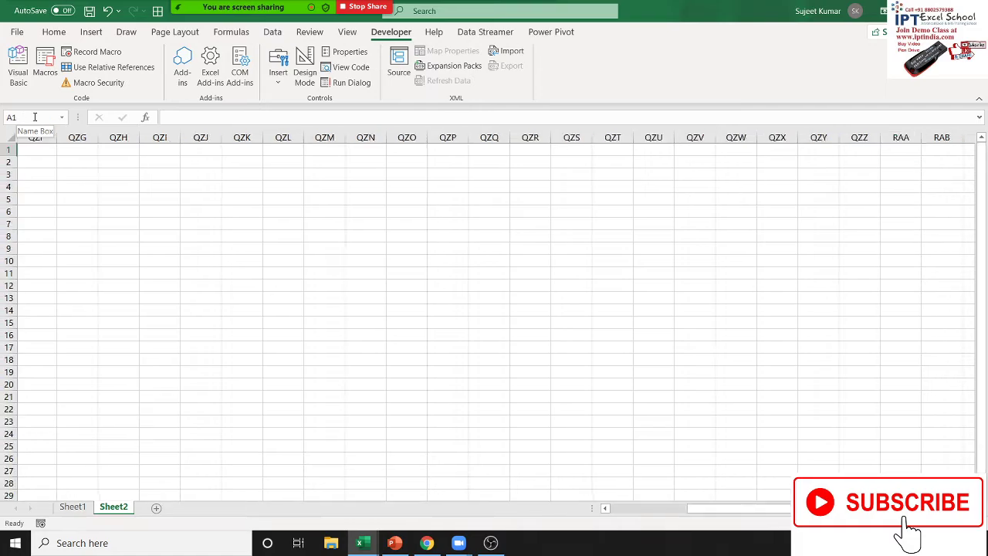
- Jump to cell RAI1 through the Name Box, then go back to A1
click(35, 117)
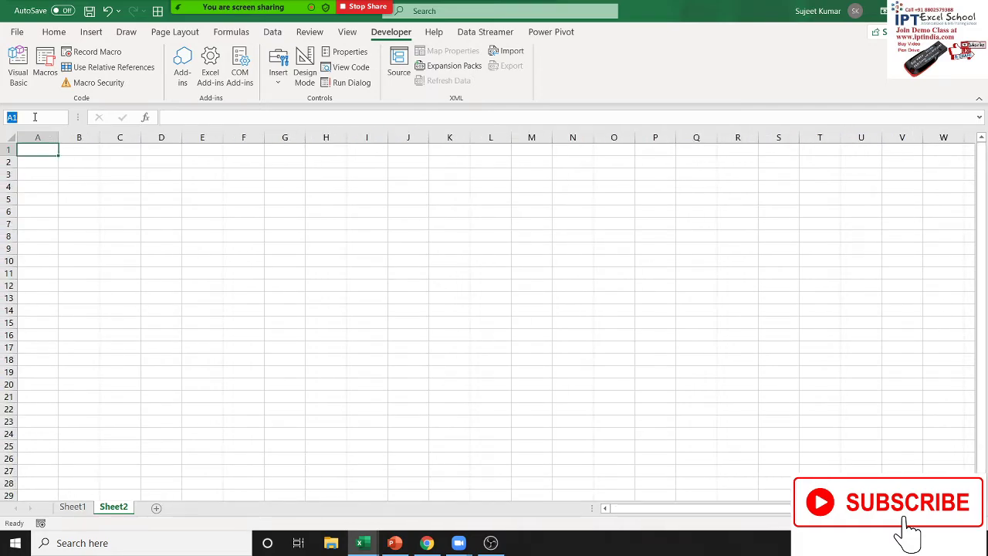
text(rai)
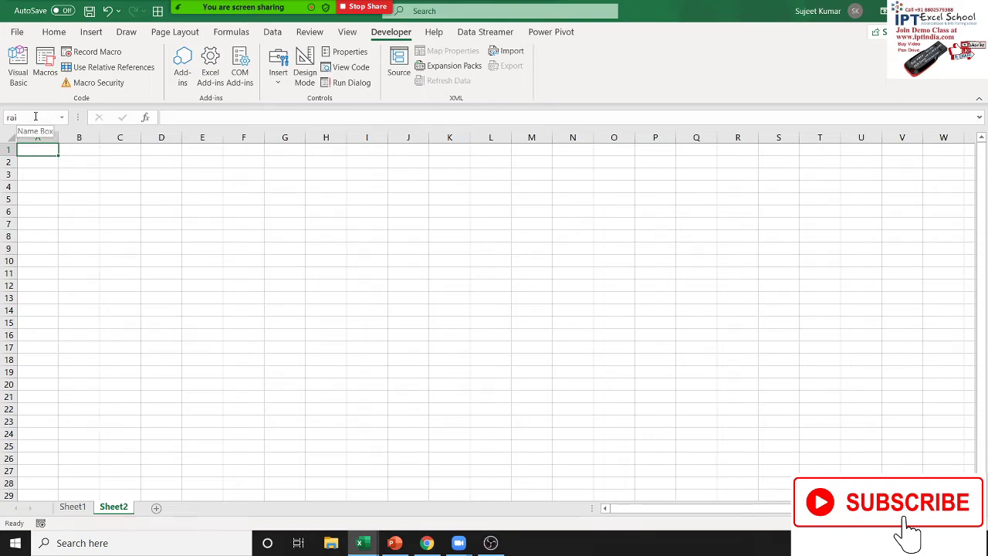
double_click(37, 116)
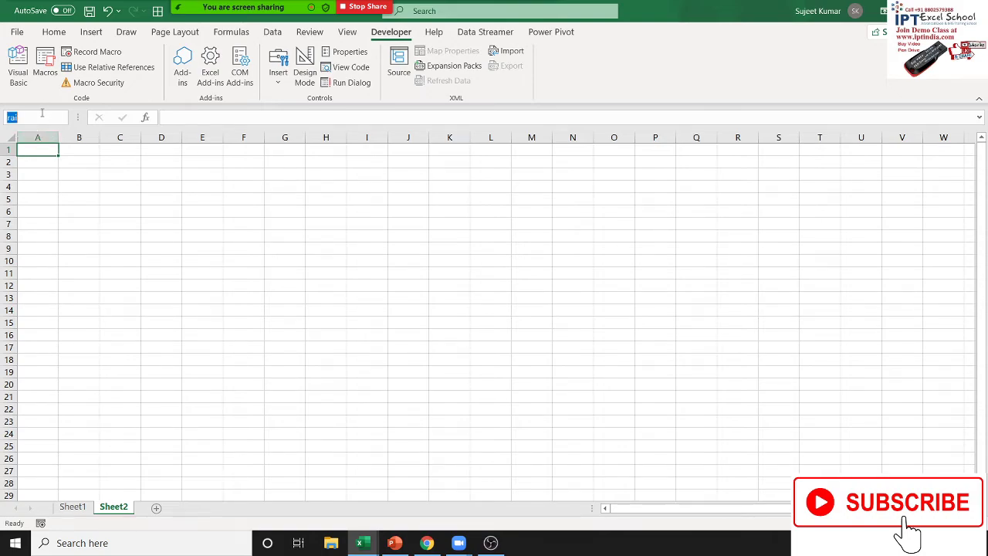
click(44, 115)
key(Return)
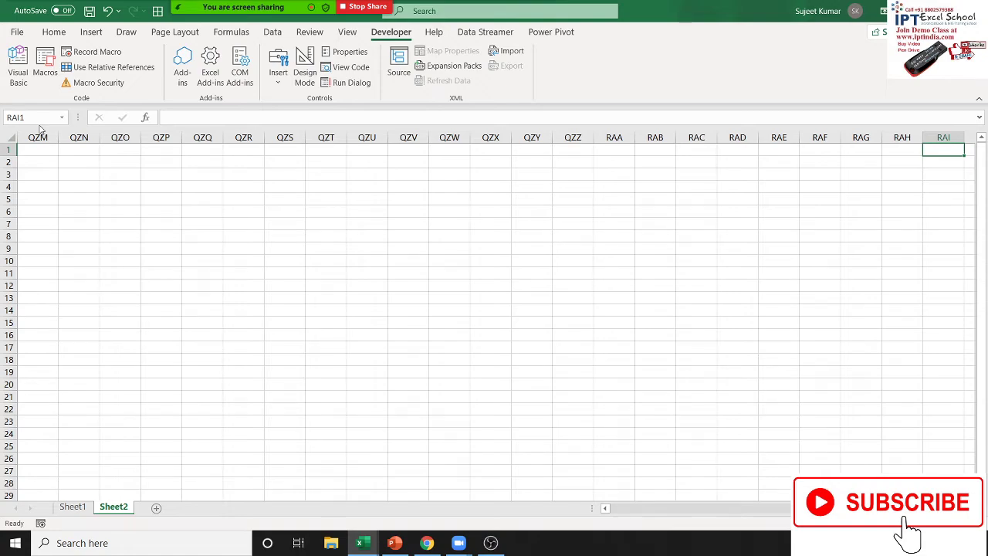
key(ctrl+Home)
text(rai)
- Check the Raj1 sub in the VBA editor, then return to Book2's blank Sheet2
key(alt+F11)
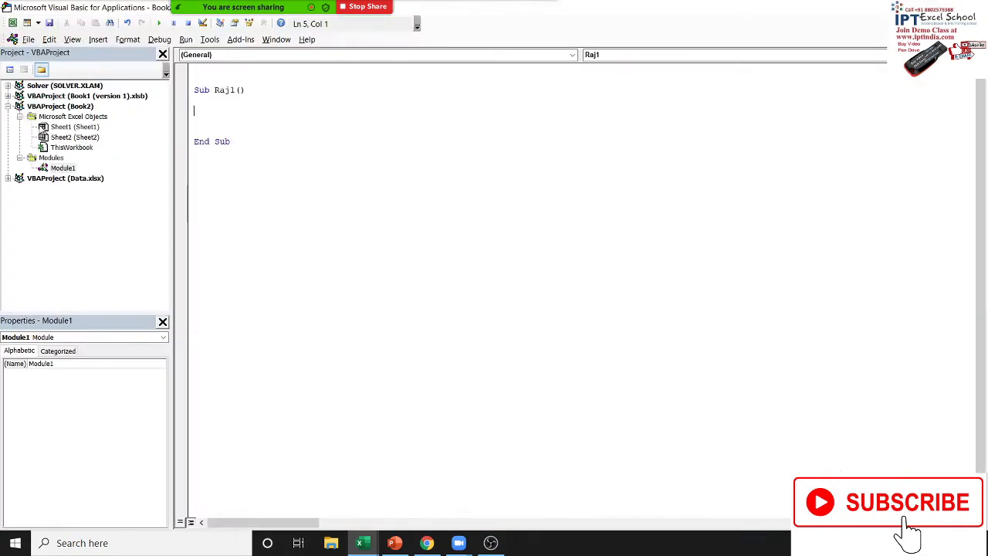
key(Up)
key(shift+Down)
key(shift+Down)
key(shift+Down)
key(Up)
key(Up)
key(Up)
key(alt+Tab)
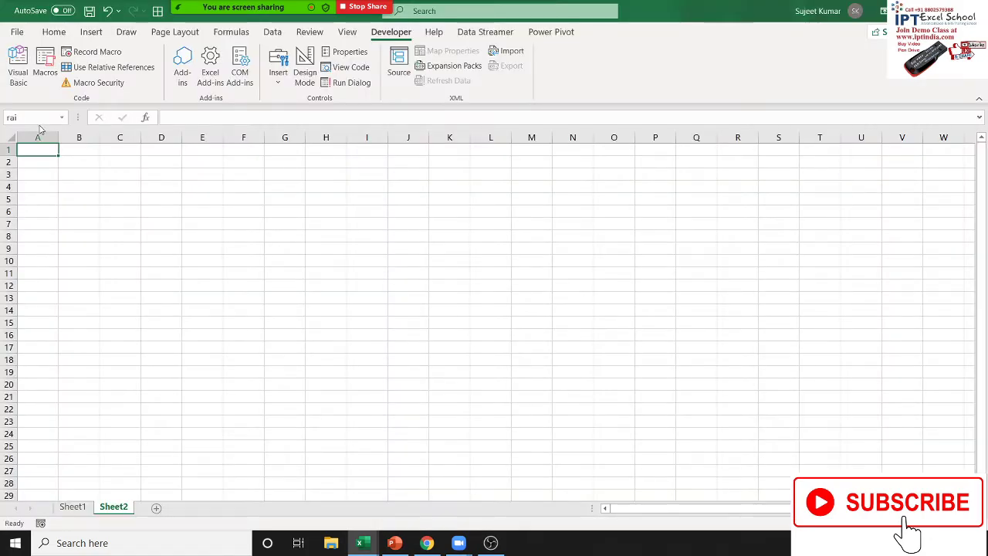
key(Right)
key(Right)
key(Right)
key(Right)
key(Right)
key(Right)
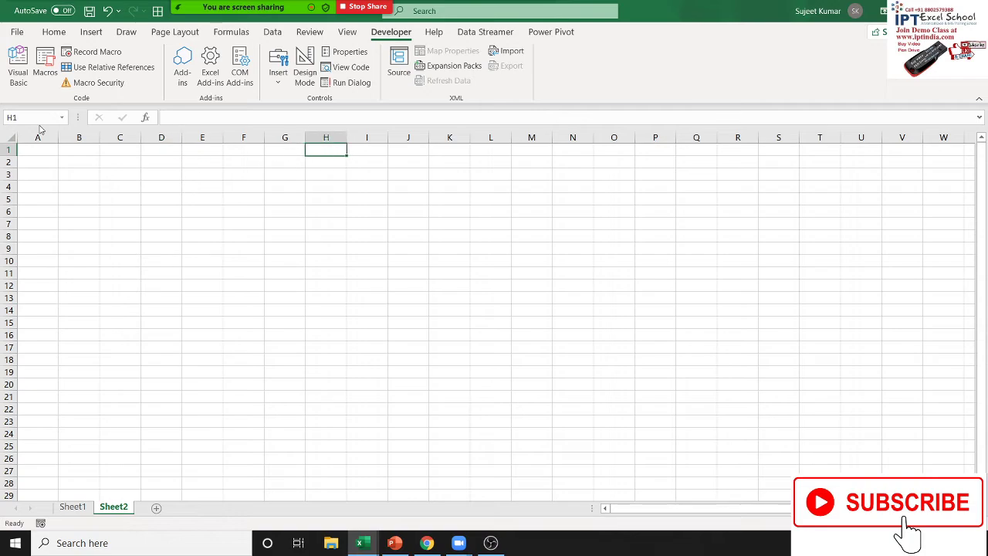
- Enter Analysis, Algo, Code and Test down H1:H4, replacing an initial Start entry
text(Sta)
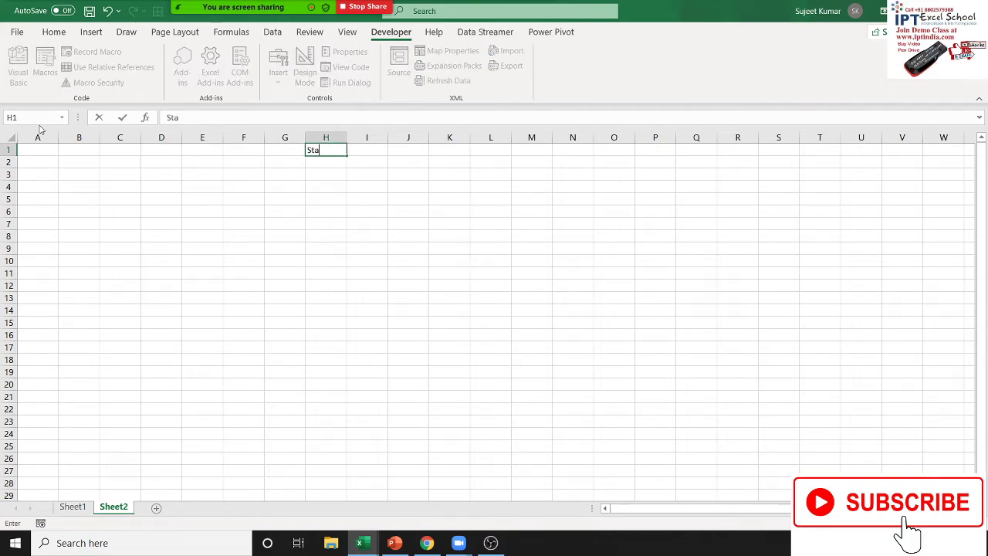
text(rt)
key(Return)
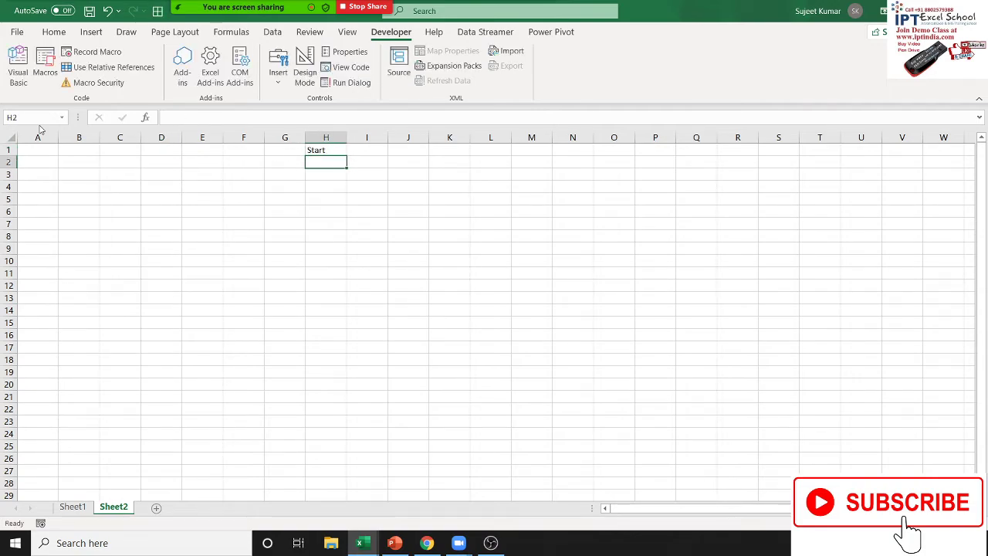
key(Up)
key(Delete)
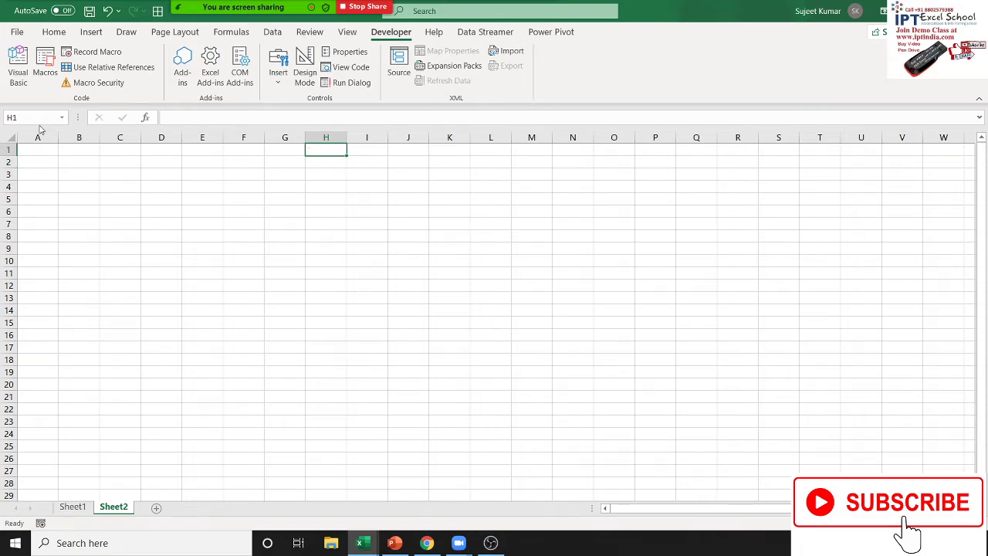
text(An)
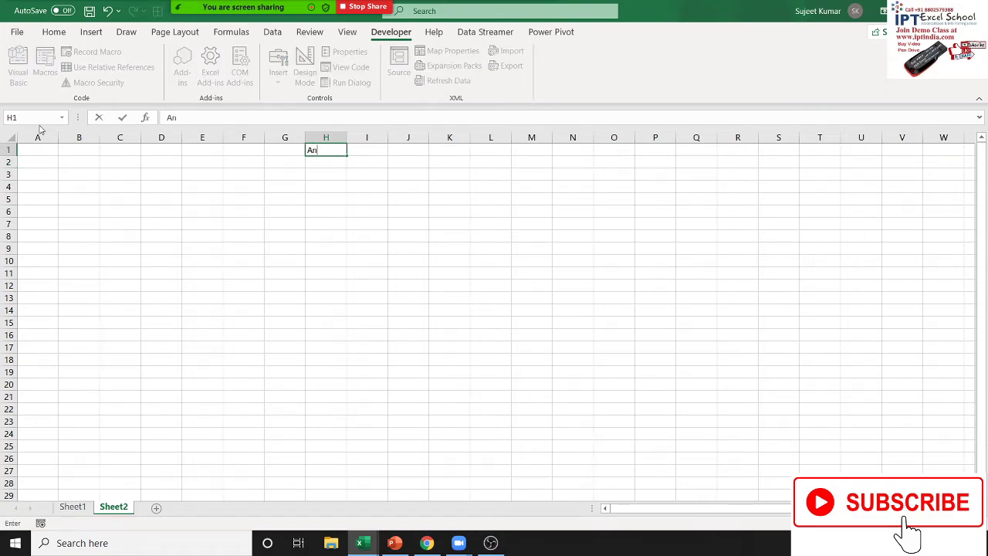
text(aly)
text(sis)
key(Return)
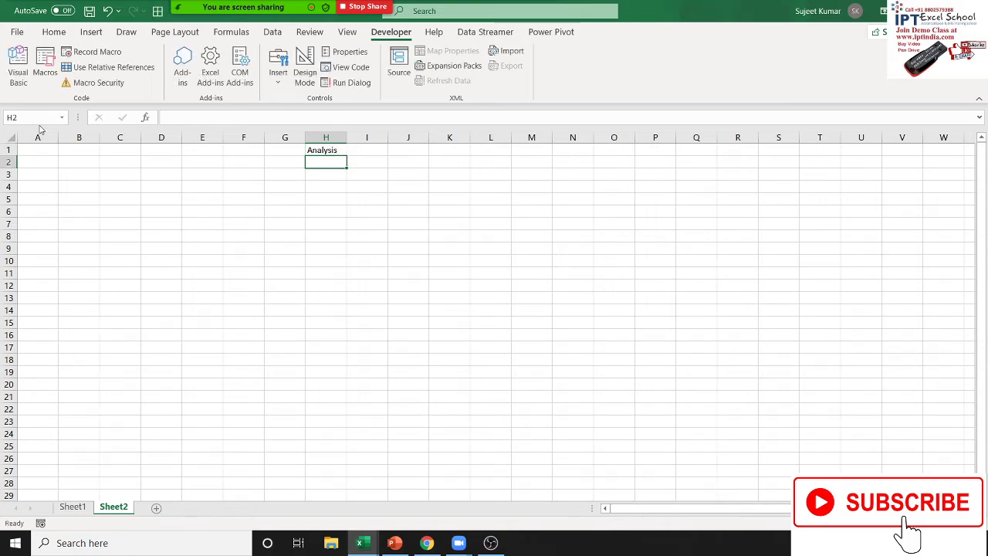
text(C)
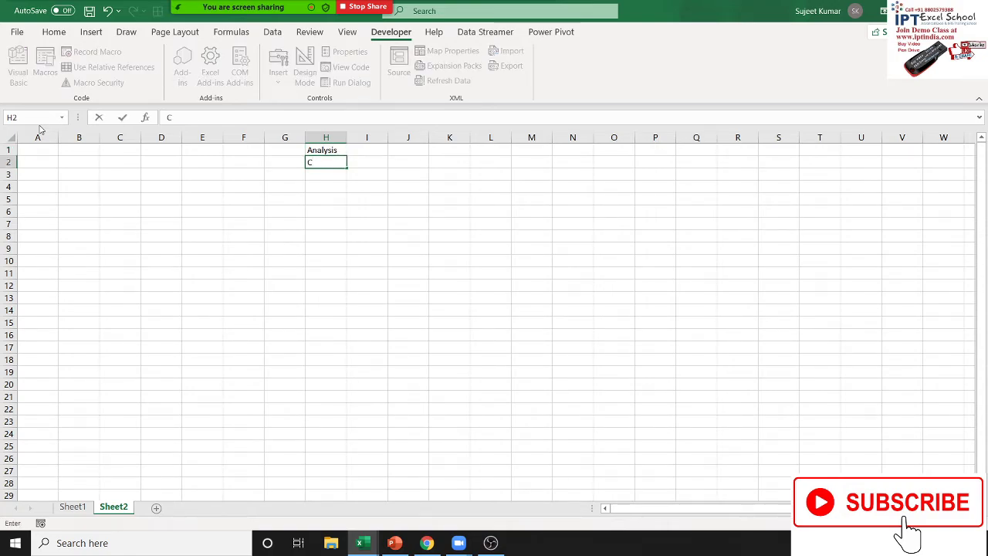
key(BackSpace)
text(Al)
text(go)
key(Return)
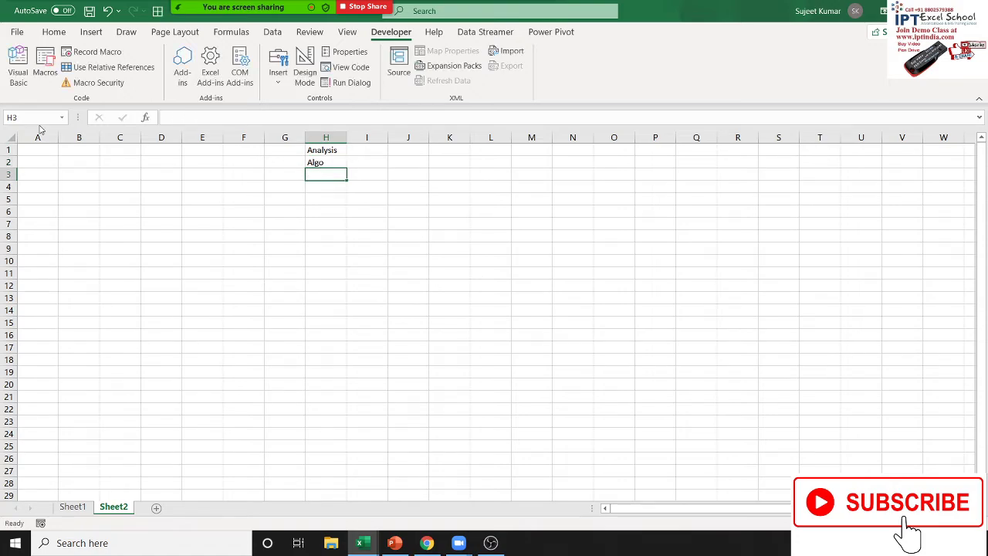
text(Code)
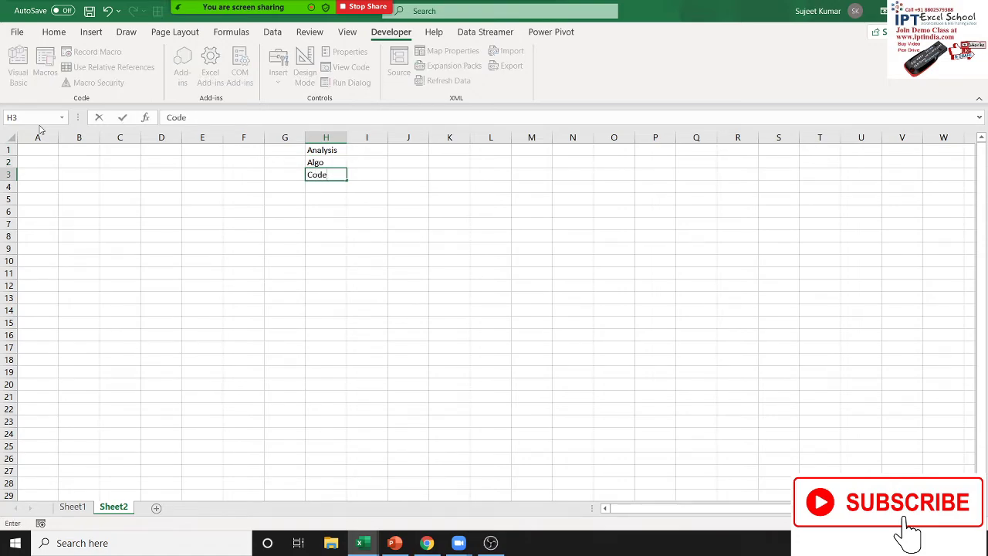
key(Return)
text(T)
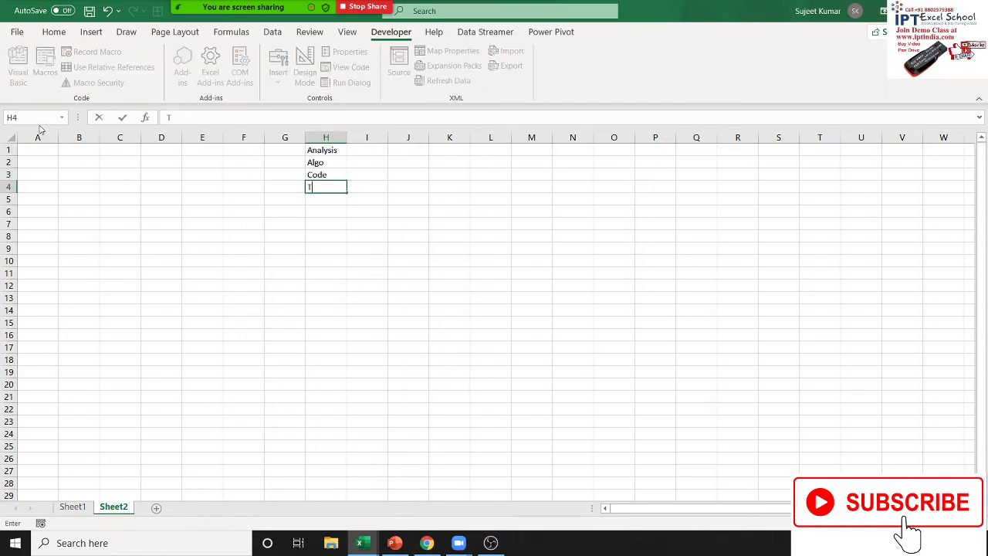
text(es)
text(t)
key(Return)
- Add Recode in I4 and Re Test in J4, and put Apply in H5
key(Up)
key(Right)
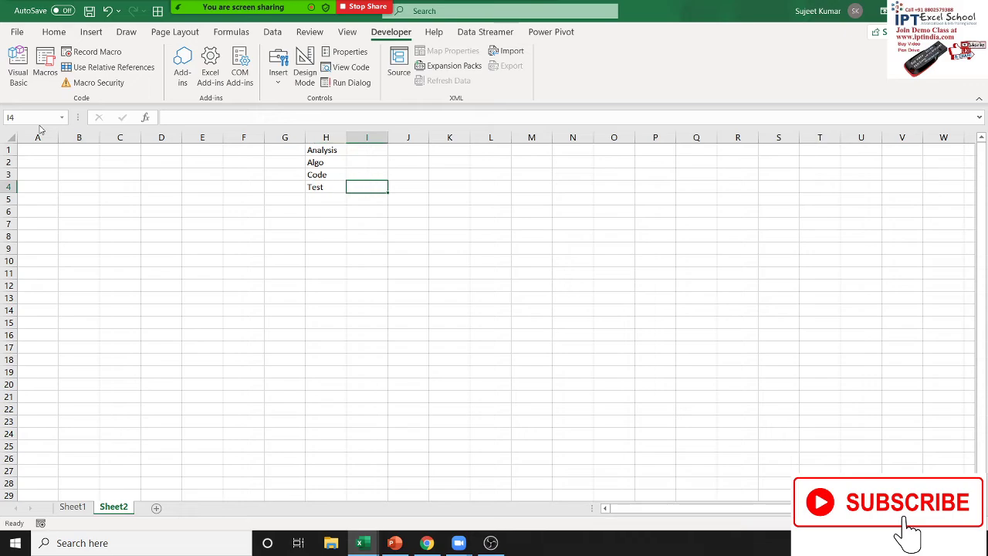
text(Recod)
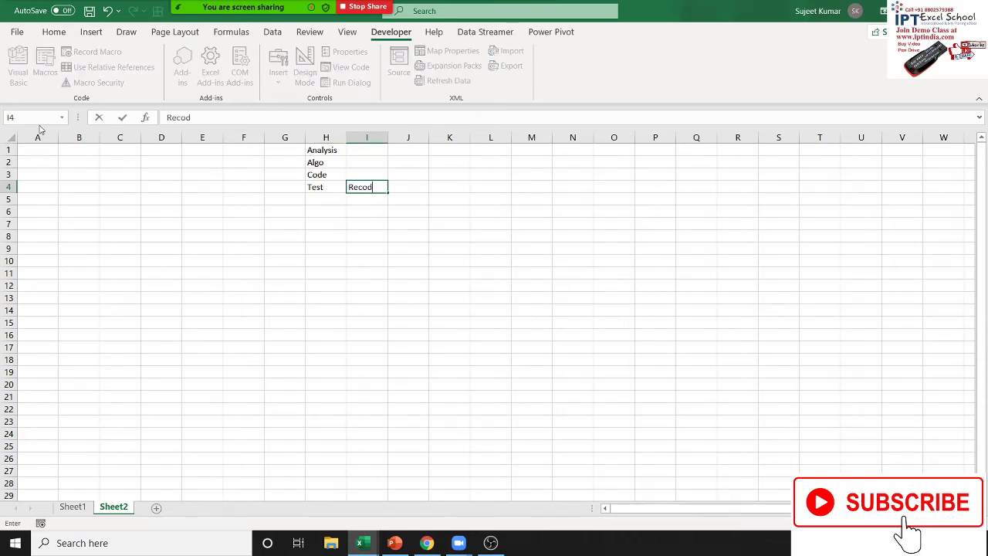
text(e)
key(Tab)
text(R)
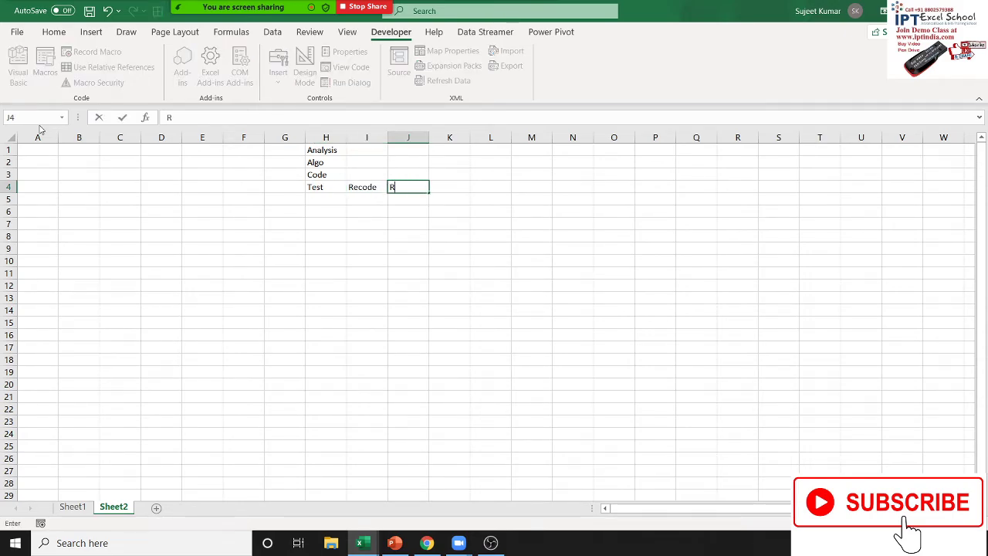
text(e Test)
key(Return)
key(Left)
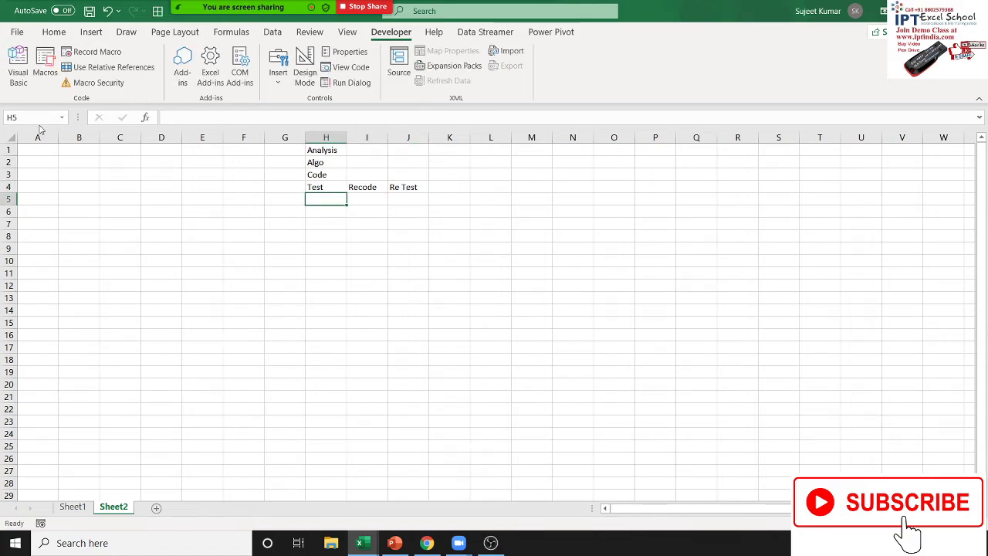
text(Apply)
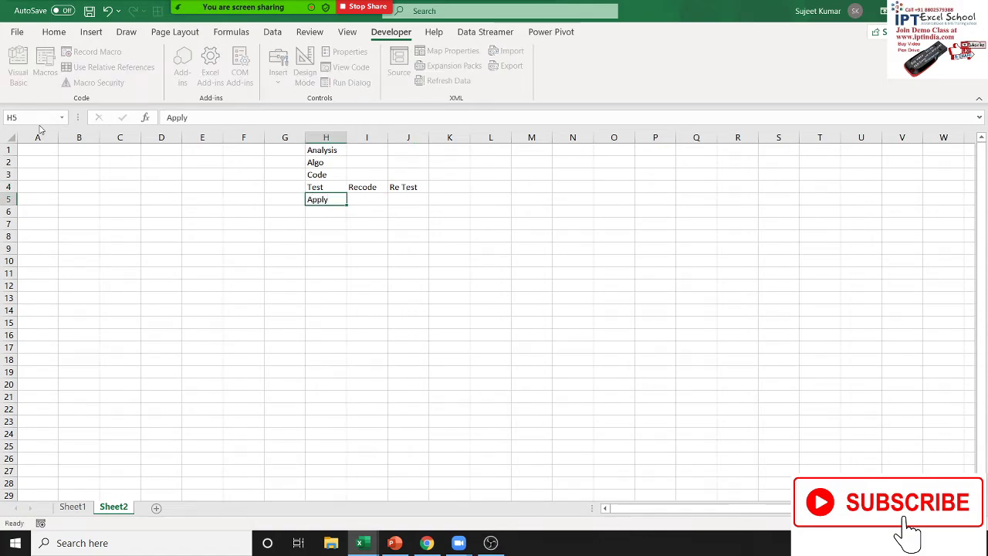
key(ctrl+Return)
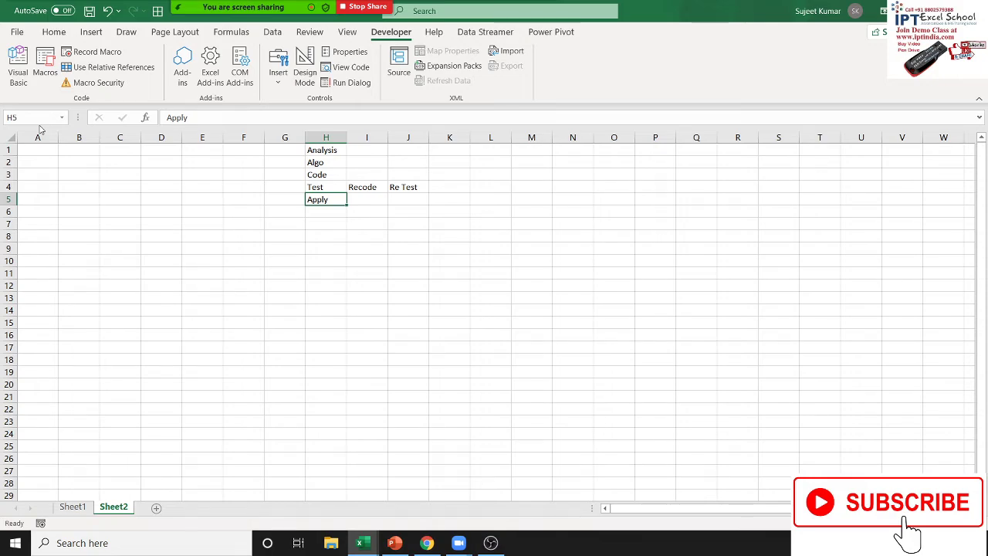
- Review the Analysis-to-Apply list in column H, select A1:D17, and settle on cell L1
key(Up)
key(Up)
key(Up)
key(Up)
key(Down)
key(Down)
key(Down)
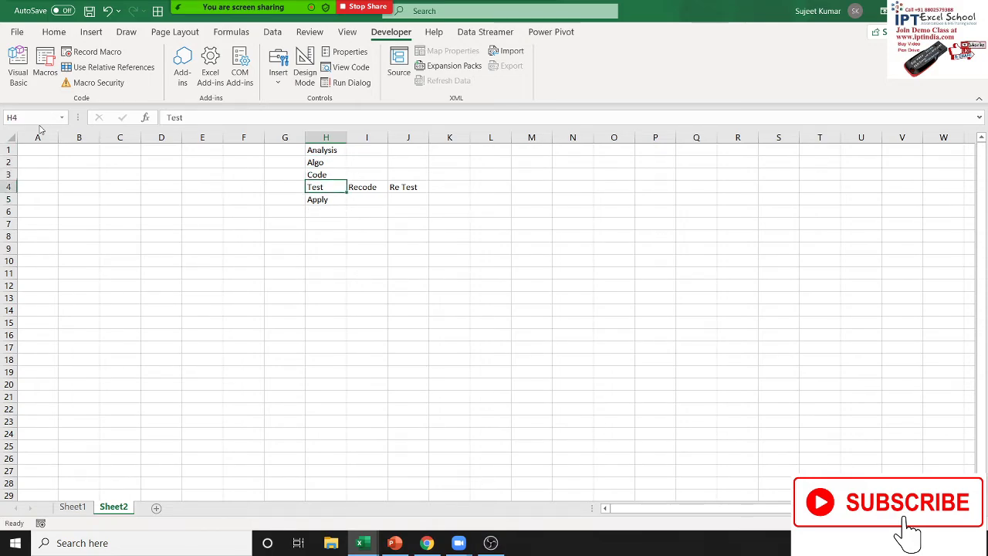
key(Down)
key(Up)
key(Up)
key(Up)
key(Up)
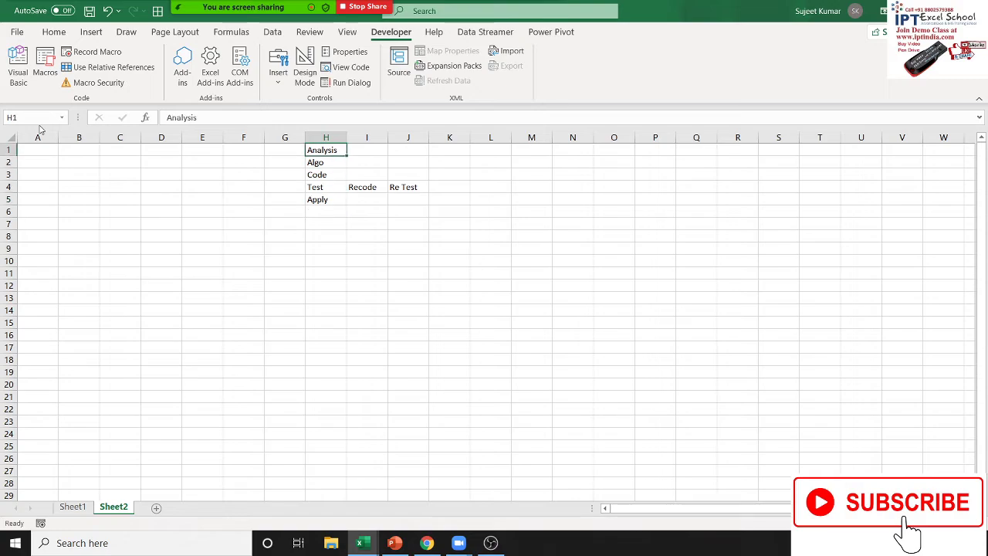
key(Down)
key(Down)
key(Down)
key(Down)
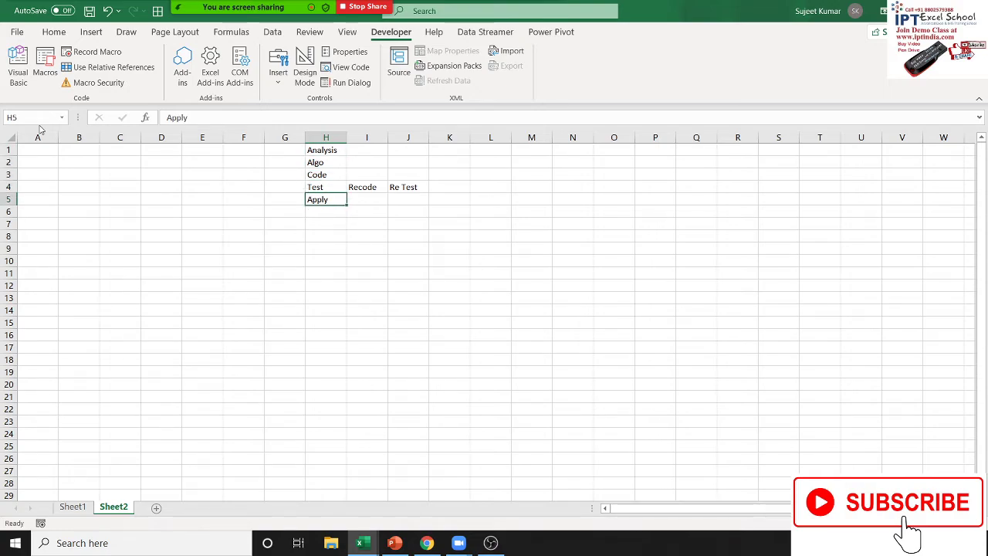
key(Up)
key(Up)
key(Up)
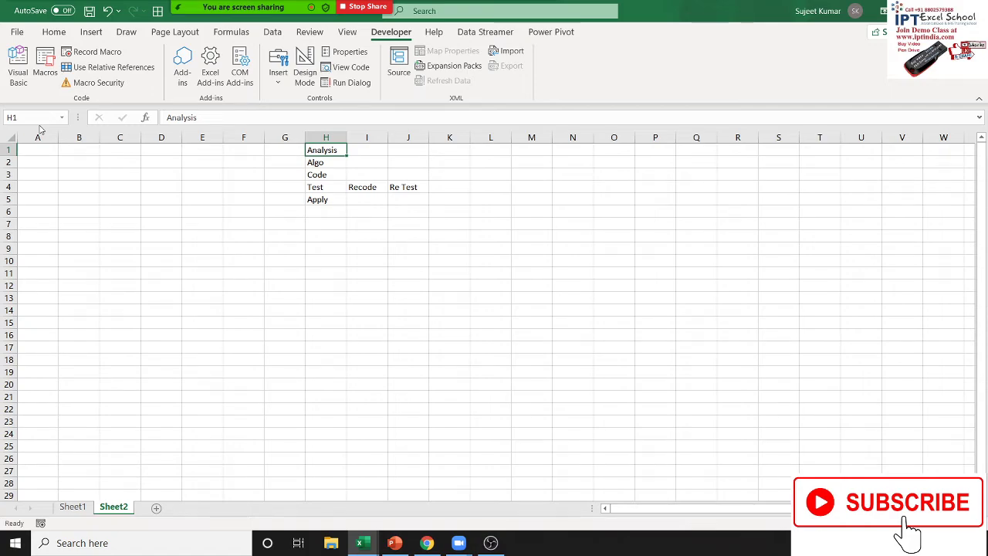
key(Down)
key(Right)
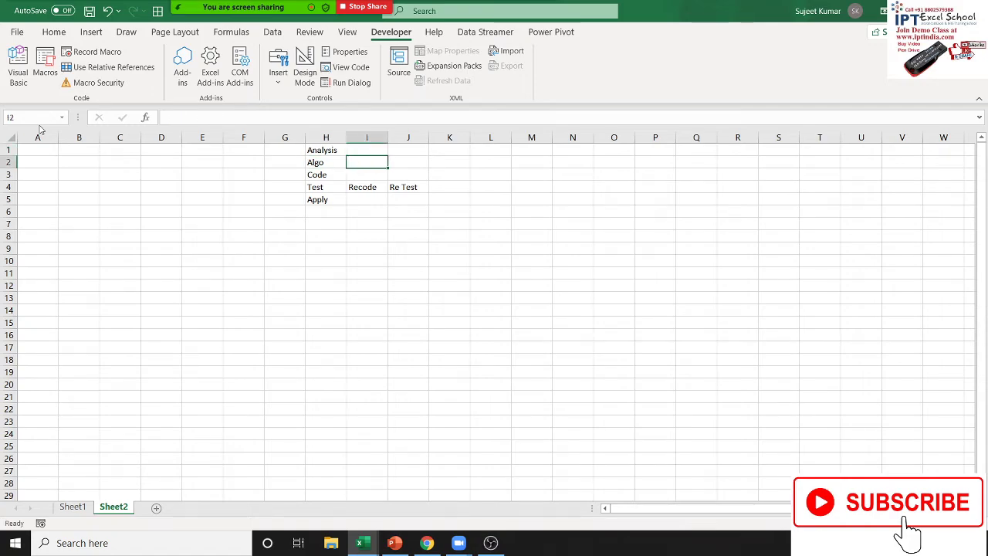
key(Right)
key(Right)
key(Right)
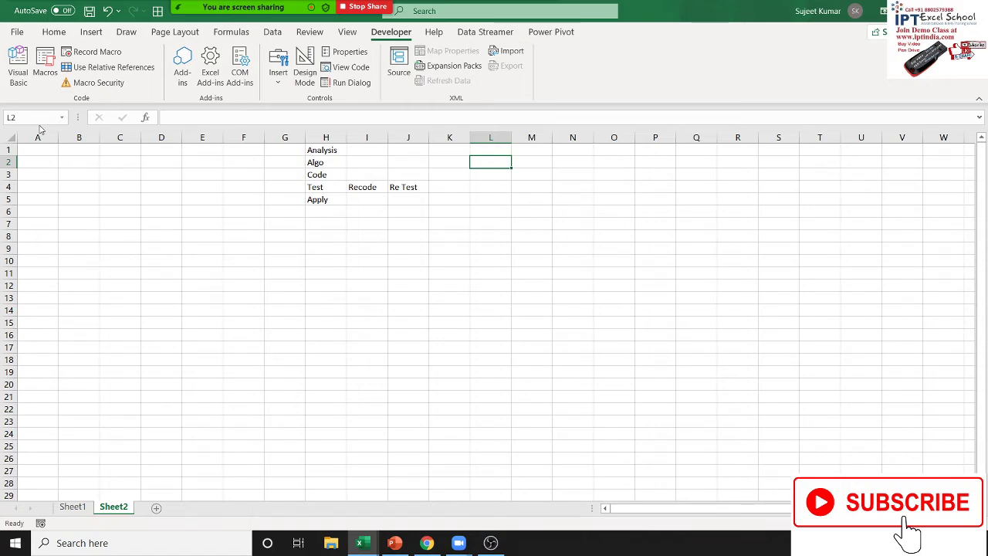
key(Right)
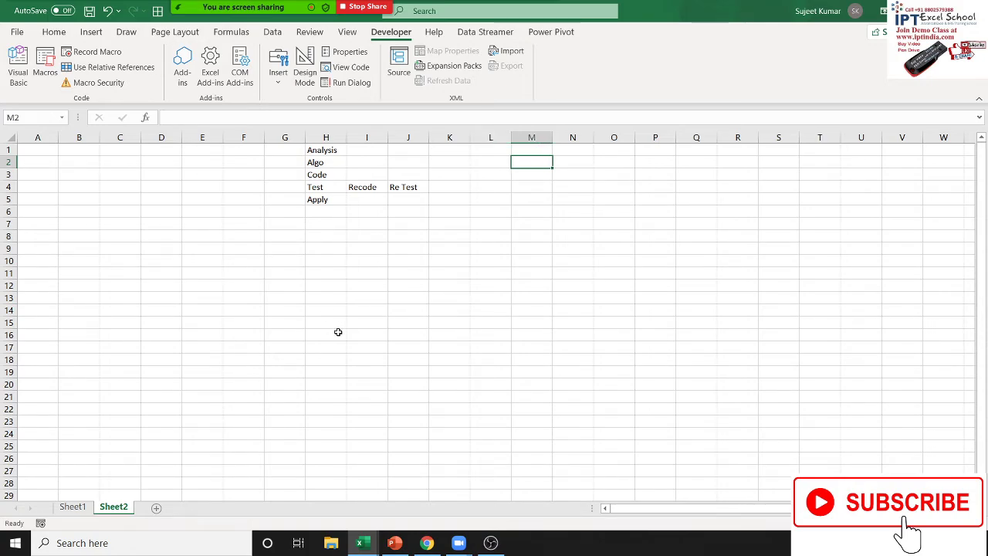
click(338, 332)
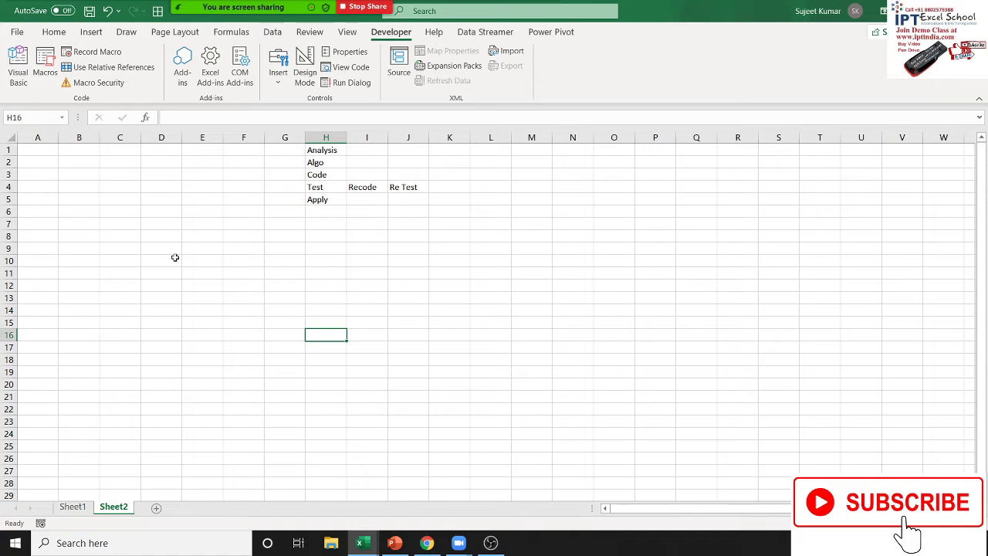
click(44, 152)
drag(44, 152, 147, 349)
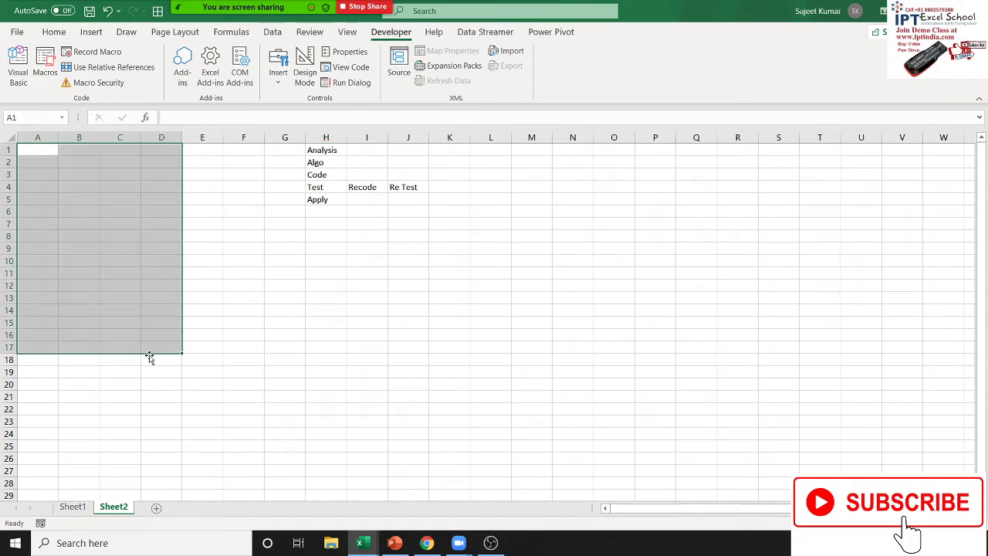
click(498, 149)
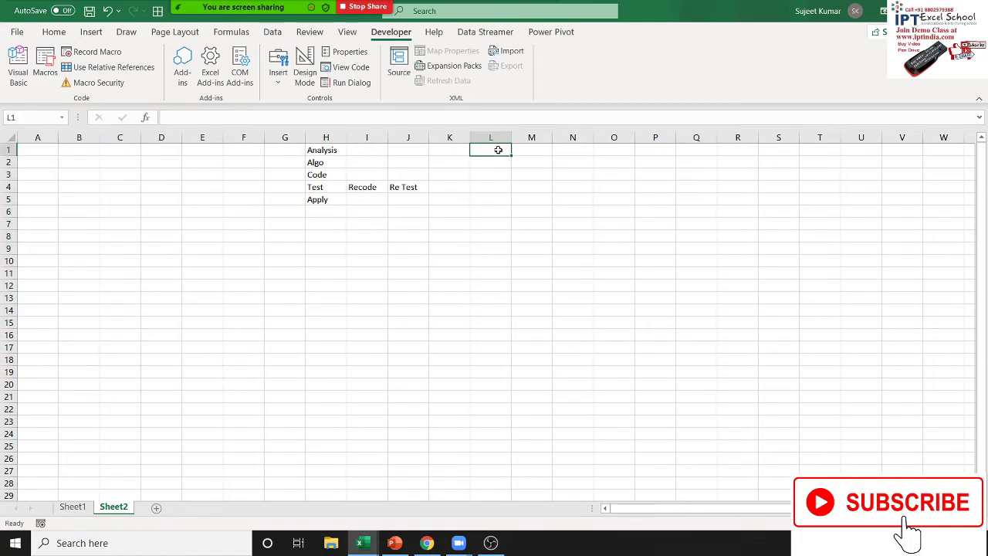
- Enter Start, Select A1 (correcting a mistyped A0) and Enter Name in L1:L3
text(Start)
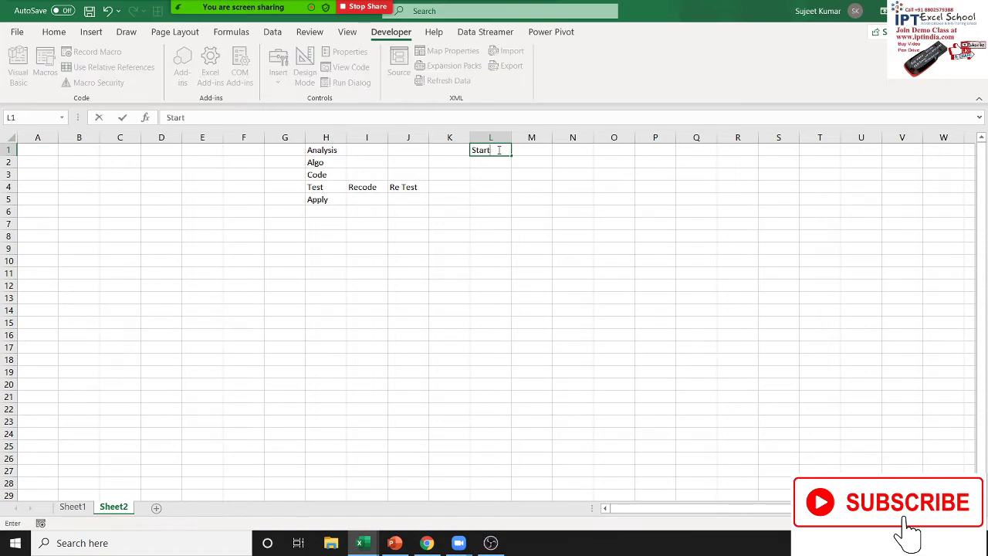
key(Return)
text(Se)
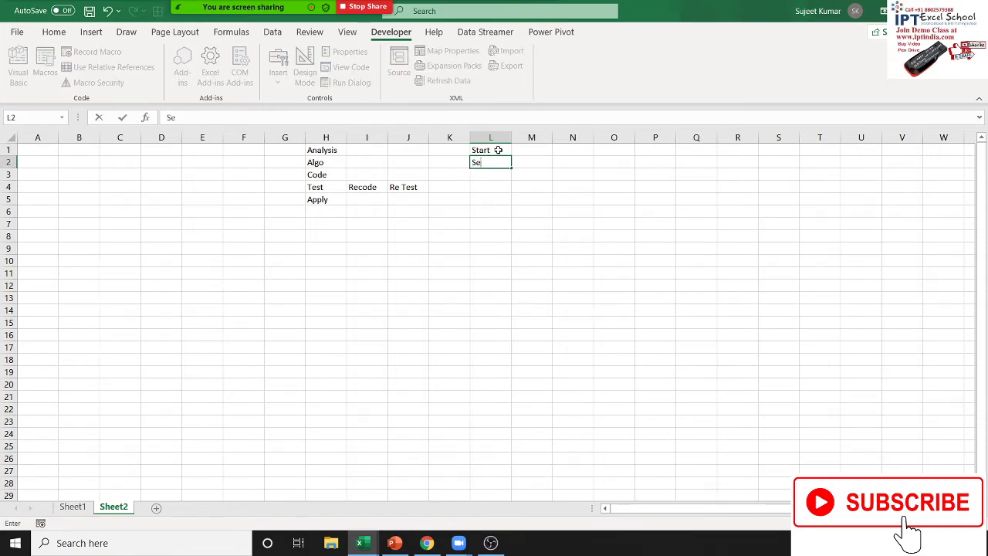
text(lect )
text(A0)
key(Return)
key(Up)
key(F2)
key(BackSpace)
text(1)
key(Return)
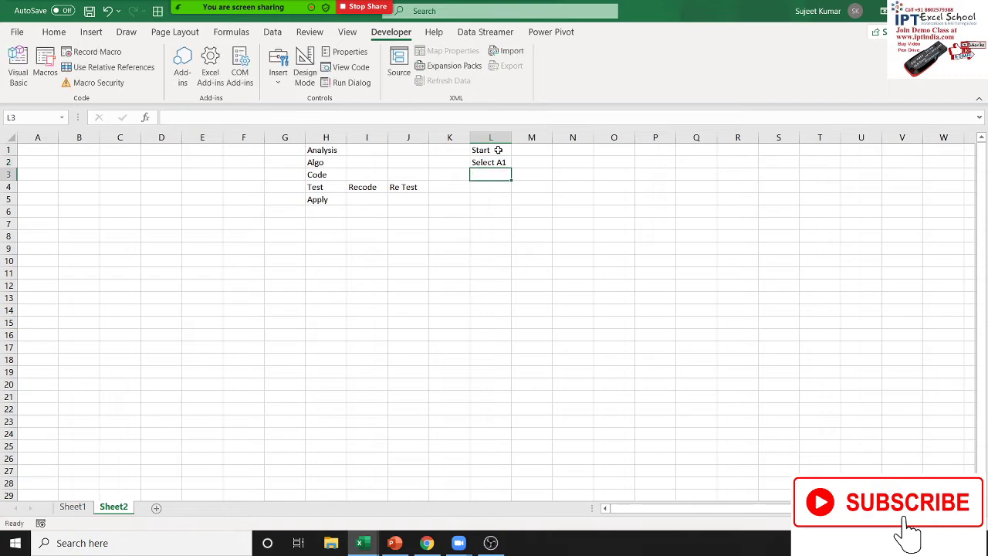
text(Ent)
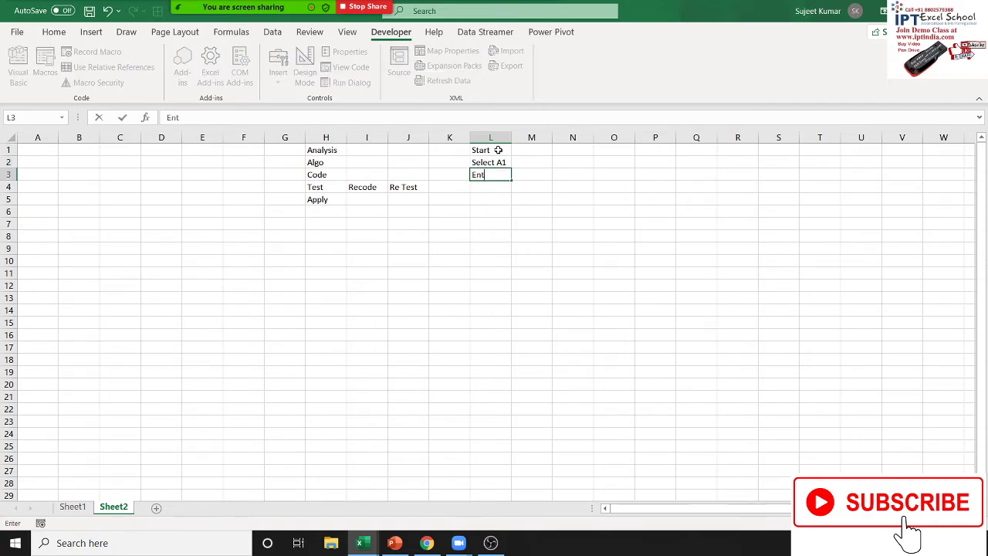
text(er NAme)
key(Return)
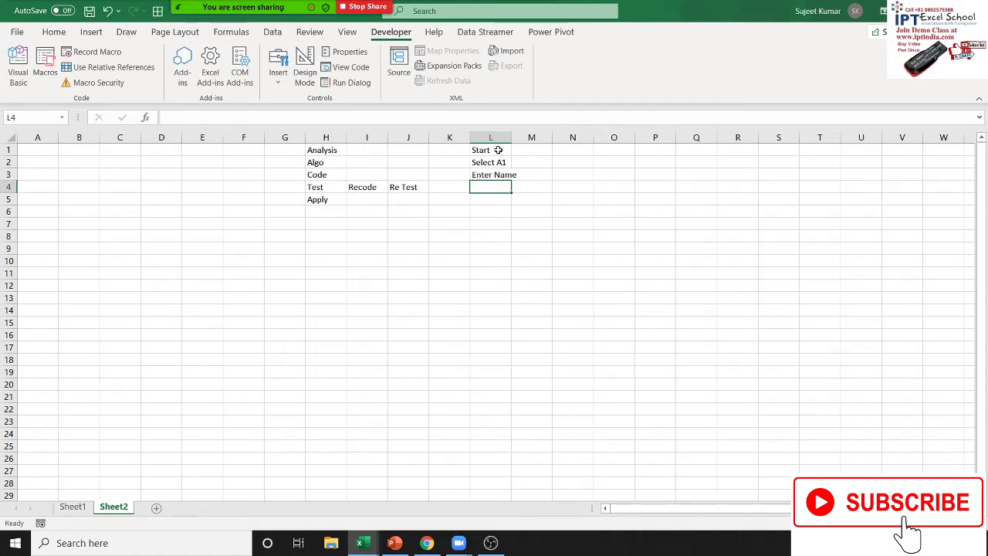
- Enter Select B1, Enter Roll, Select C1 and Enter Marks in L4:L7
text(Select )
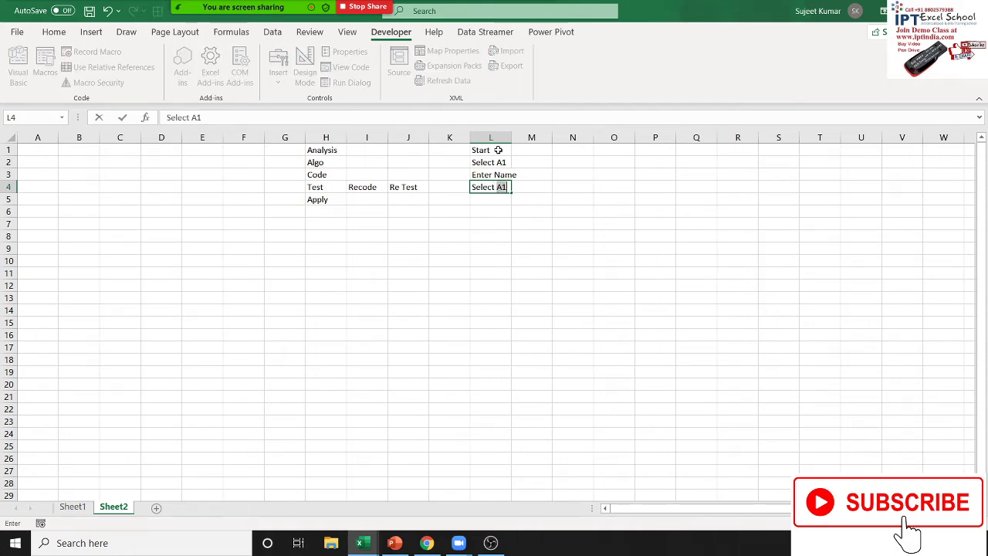
text(B1)
key(Return)
text(Enter )
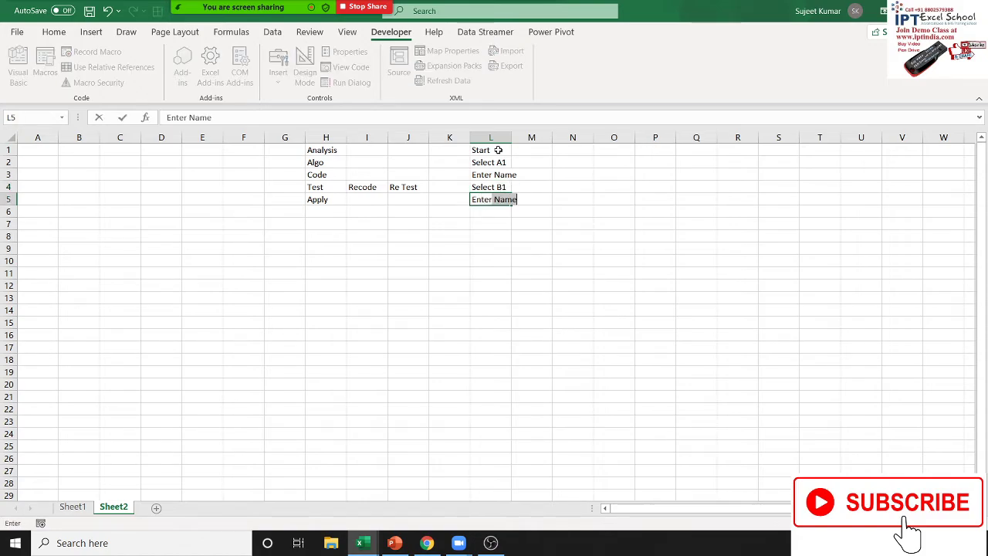
text(R)
key(BackSpace)
text(Ro)
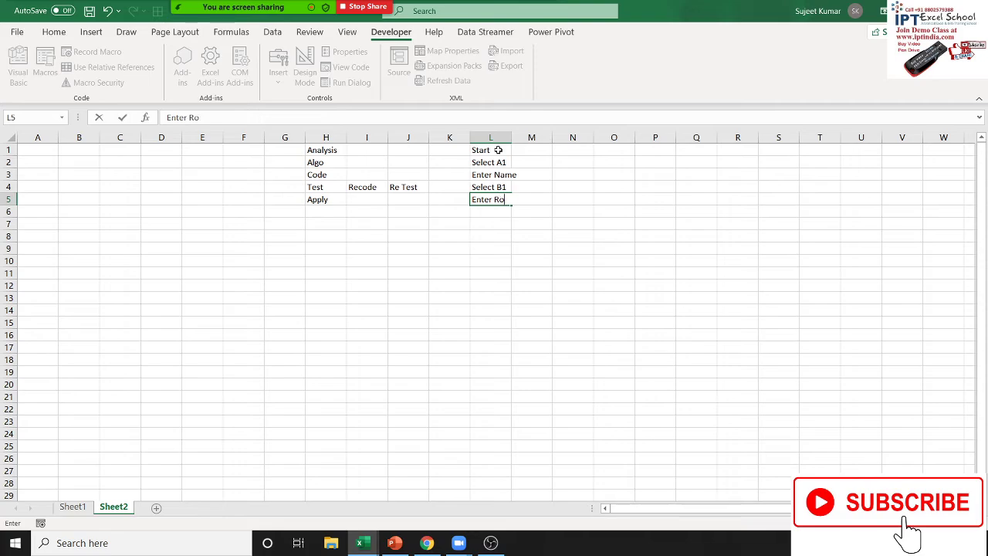
text(ll)
key(Return)
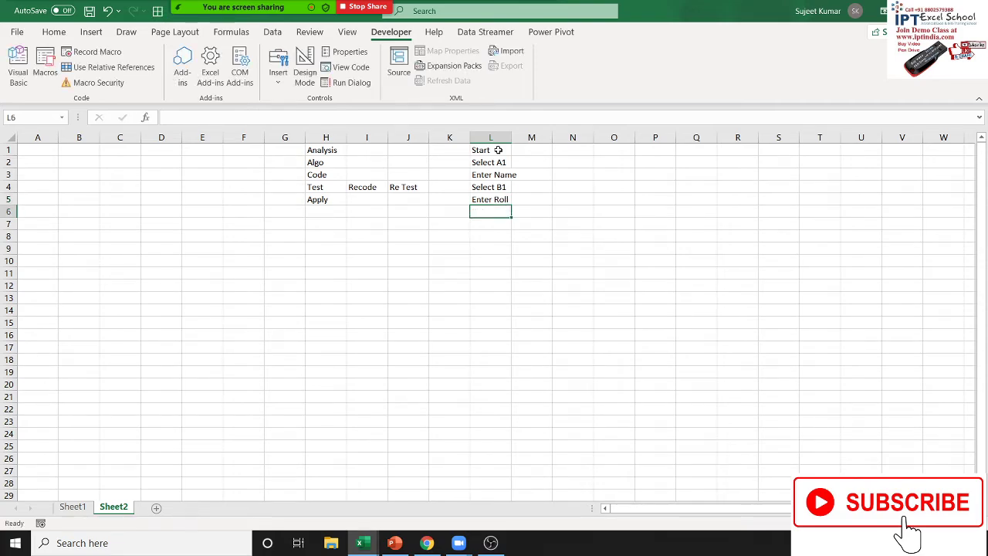
text(Select )
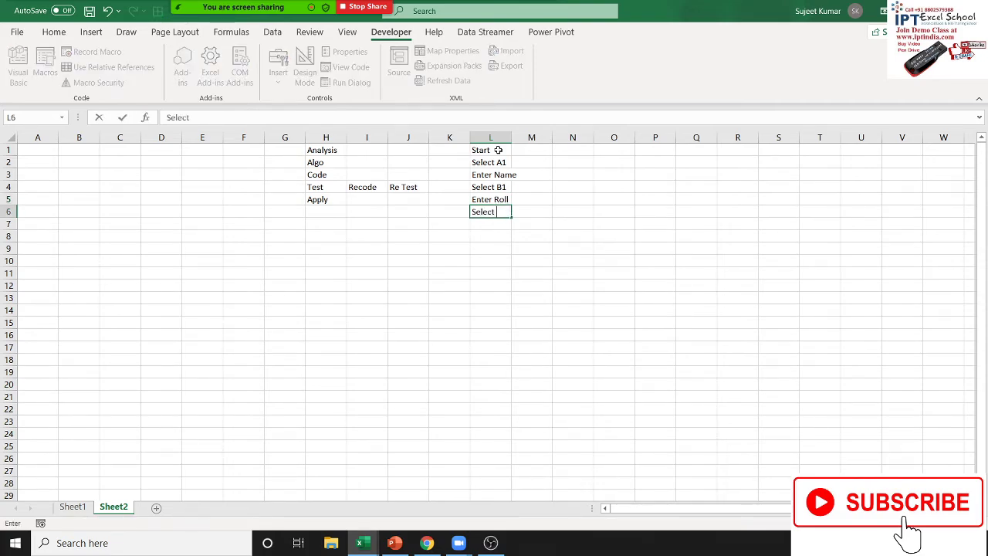
text(C)
text(1)
key(Return)
text(En)
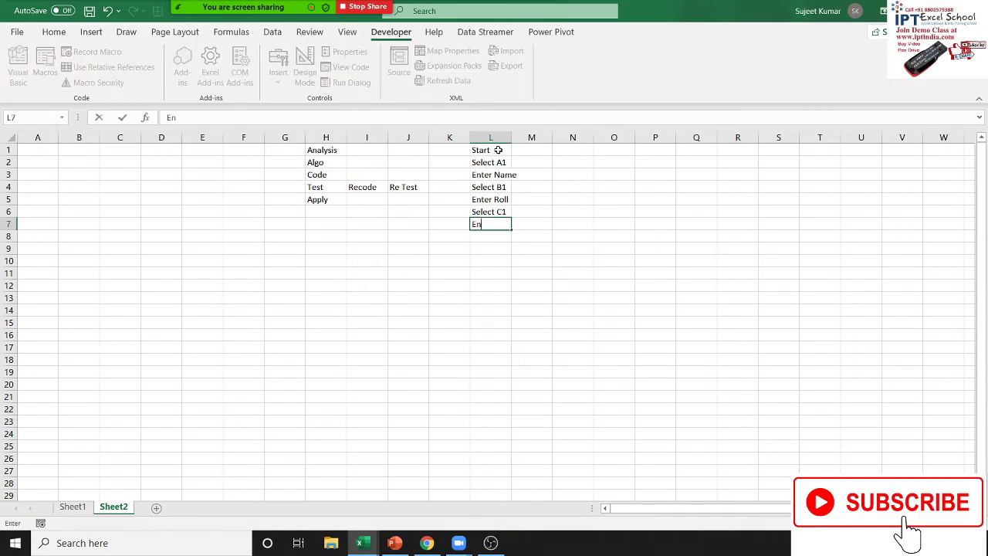
text(ter )
text(M)
text(arks)
key(Return)
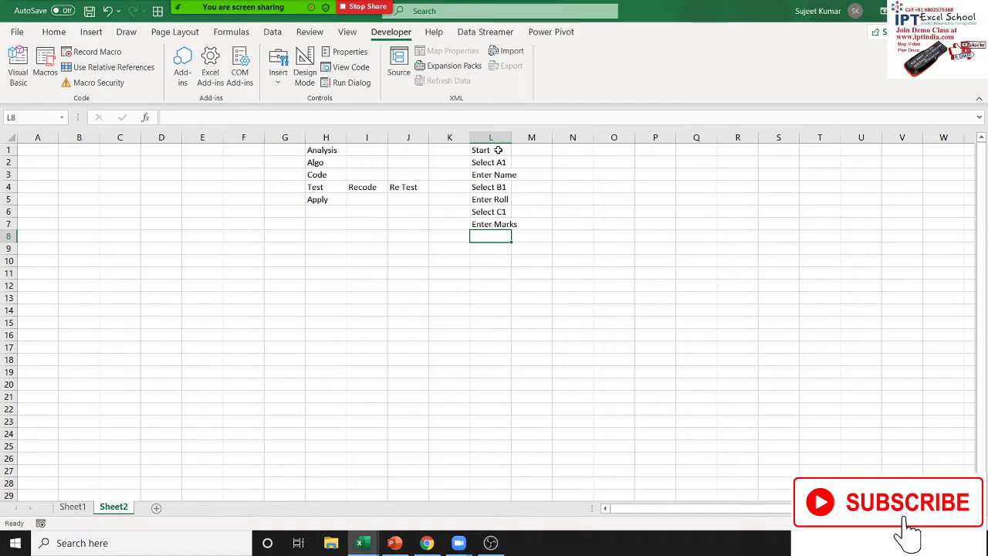
key(shift+Up)
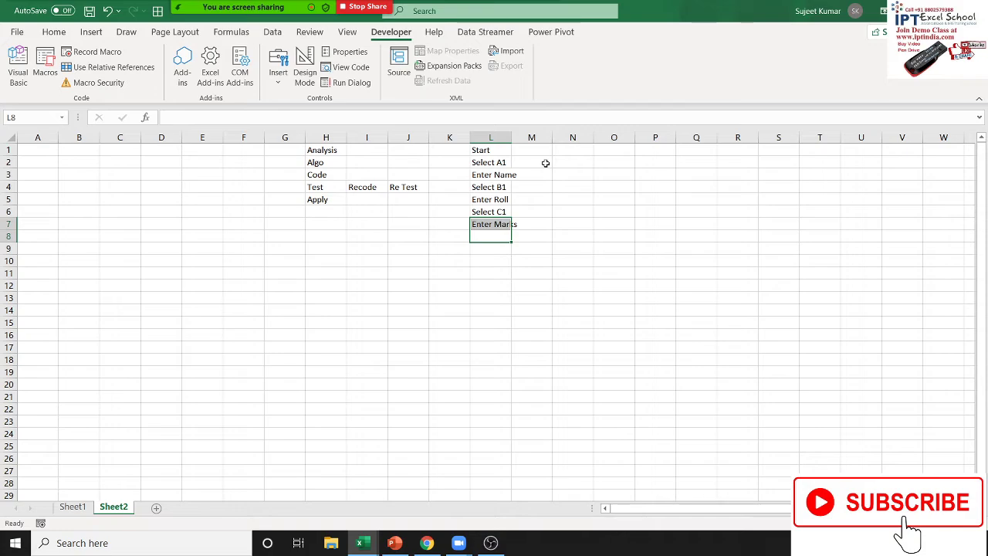
- Bring up the Visual Basic Editor with Alt+F11, showing Module1's empty Sub Raj1()
key(alt+F11)
- Add a new line inside the Raj1 sub and type Application
key(Return)
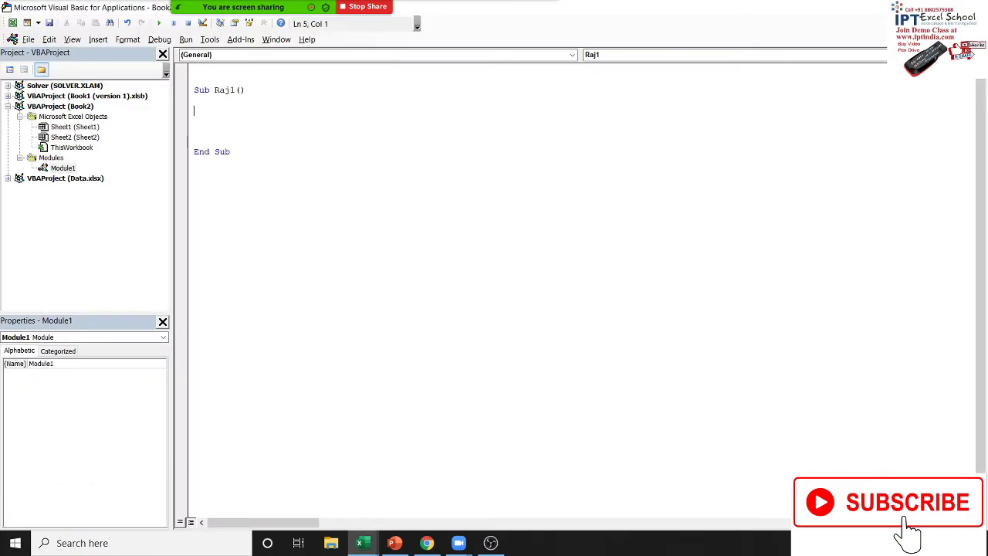
key(shift+Down)
key(shift+Down)
key(shift+Down)
key(shift+Down)
click(195, 91)
key(shift+Down)
key(shift+Down)
key(shift+Down)
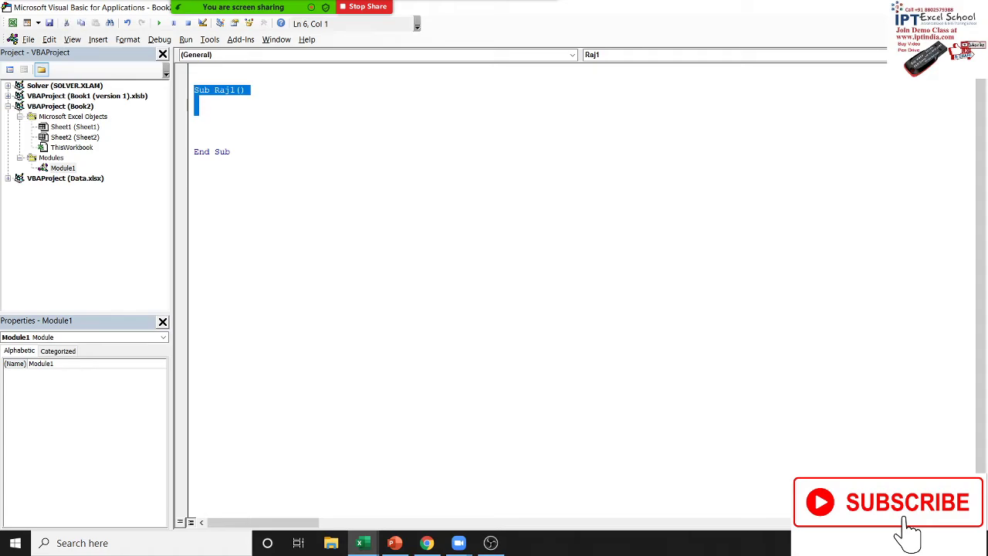
key(shift+Down)
key(shift+Down)
key(shift+Down)
key(shift+Down)
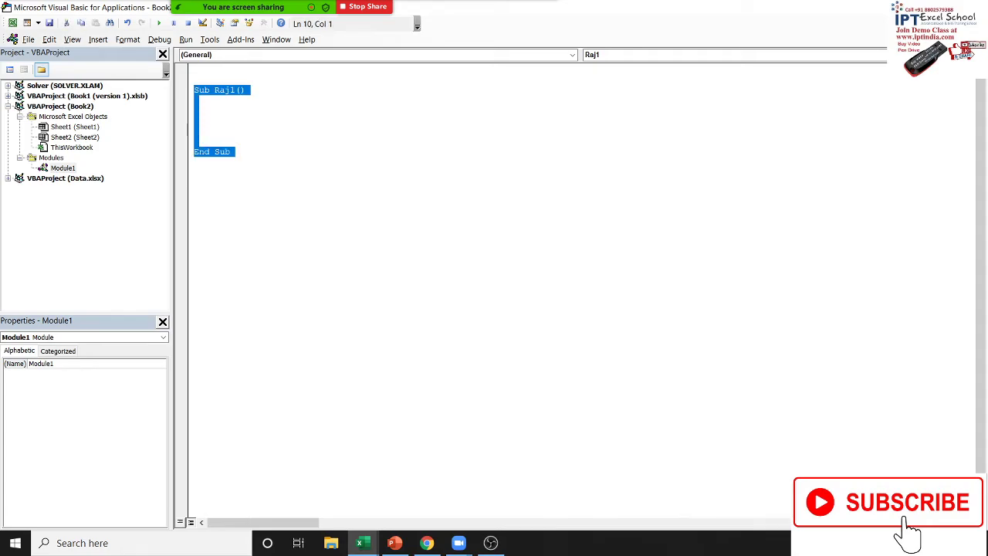
click(194, 100)
key(Return)
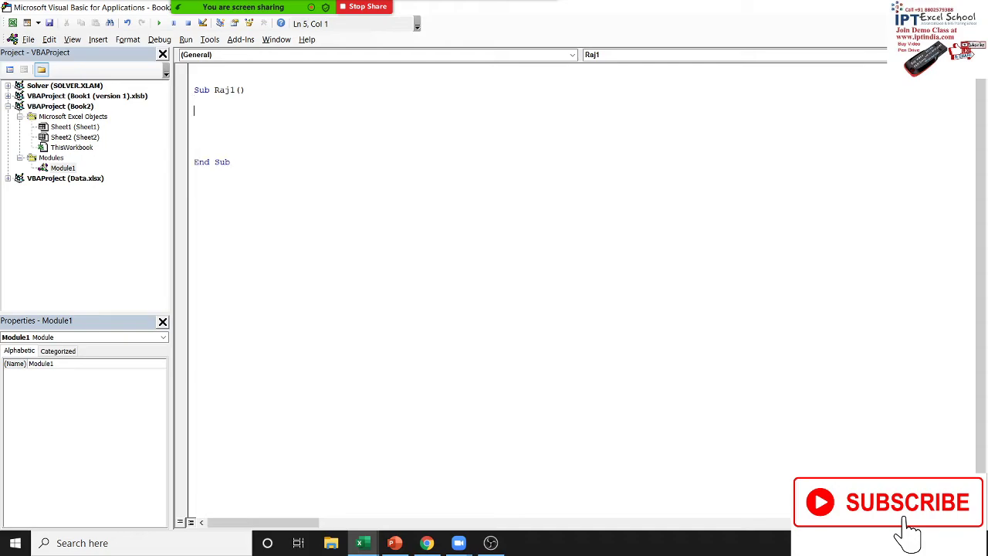
text(appli)
text(cati)
text(on)
key(Return)
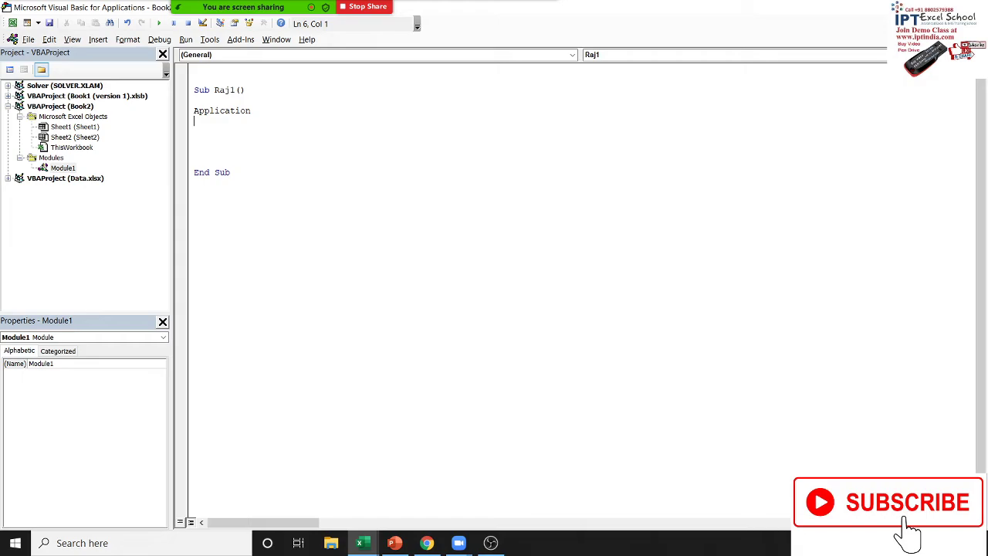
- Type Workbook, Sheets and Range on their own lines below Application
text(workb)
text(ook)
key(Return)
text(w)
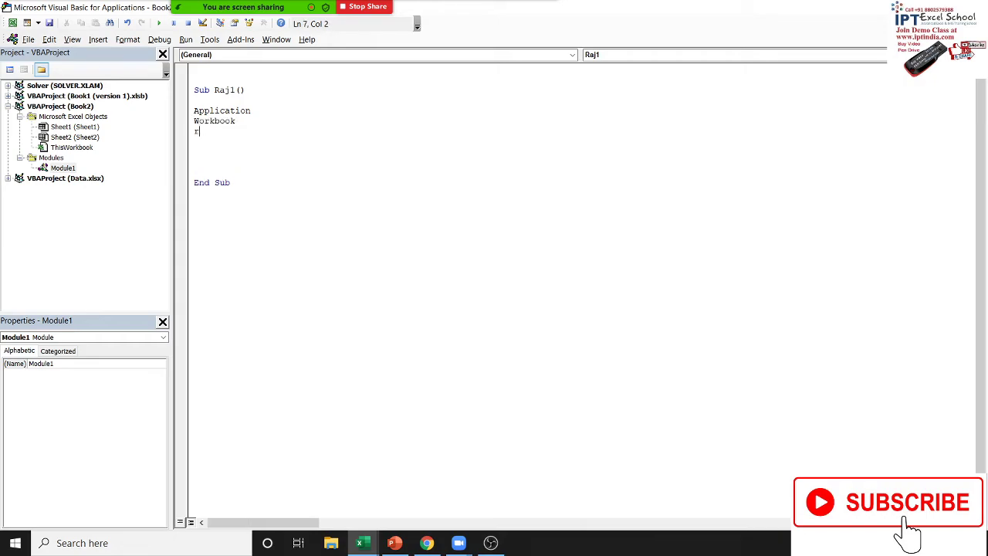
text(o)
key(BackSpace)
key(BackSpace)
text(sh)
text(eets)
key(Return)
text(r)
text(ange)
key(Return)
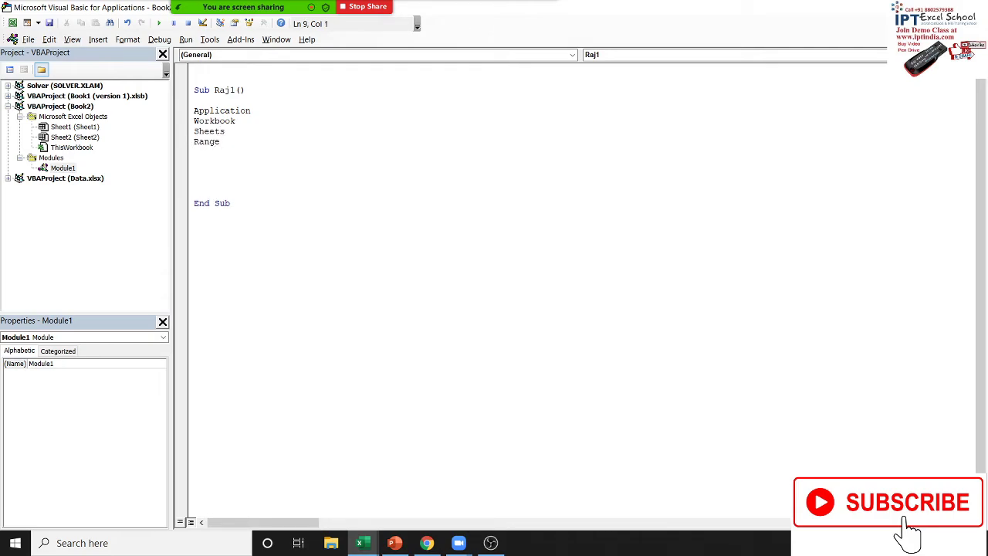
- Highlight the object lines from Application down to Range
key(Up)
- Reselect the Application-to-Range block, then add a blank line after Range
key(Up)
key(Up)
key(Up)
key(shift+End)
key(Home)
key(shift+Down)
key(Home)
key(shift+Down)
key(Home)
key(shift+Down)
key(Up)
key(Up)
key(shift+Up)
key(Down)
key(shift+Up)
key(Down)
key(Down)
key(shift+Up)
key(Down)
key(Down)
key(shift+Up)
key(Up)
key(Up)
key(Up)
key(shift+Down)
key(shift+Down)
key(shift+Down)
key(shift+Down)
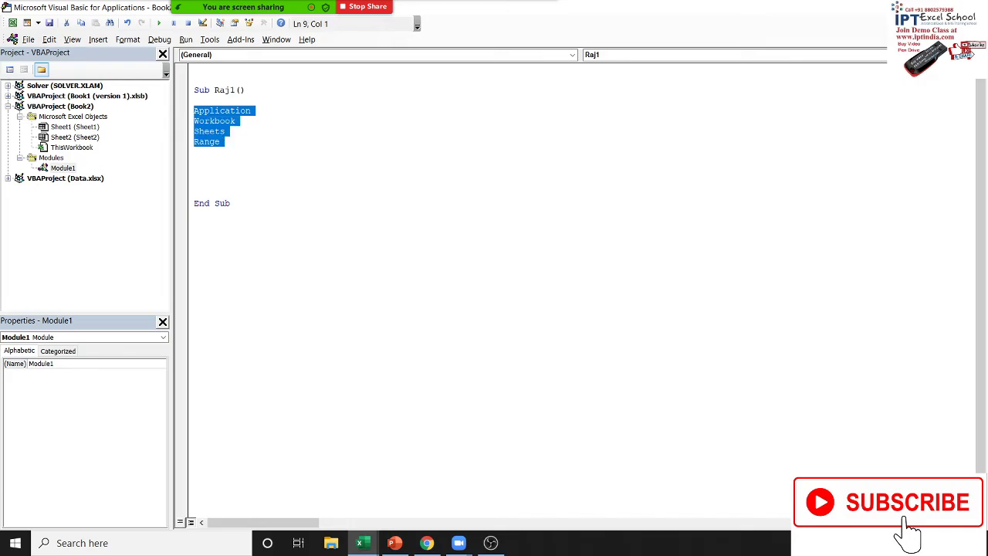
key(Right)
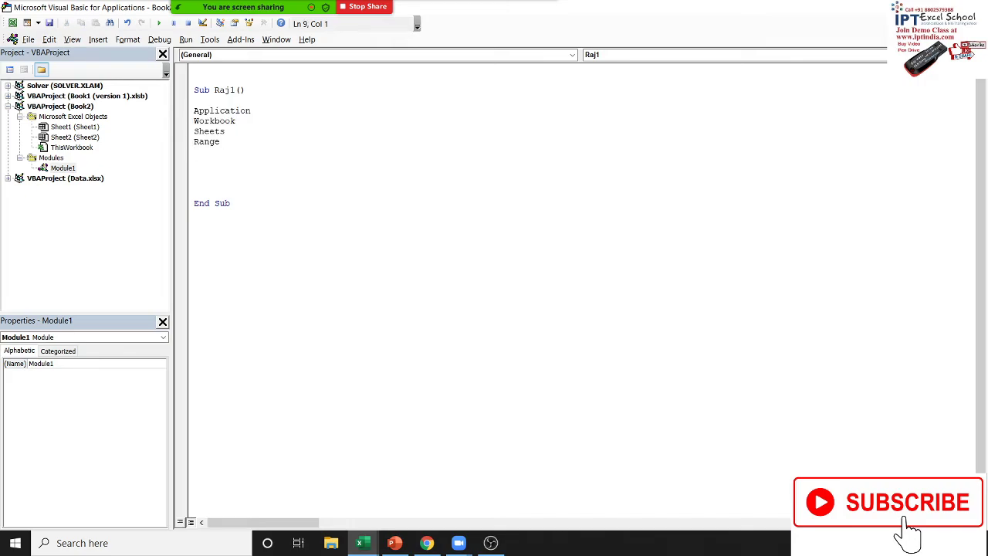
key(Return)
- Change Workbook to Workbooks
key(Up)
key(Up)
- Highlight the Application through Range lines, then switch back to the Excel worksheet with Alt+F11
key(Up)
key(Up)
key(Left)
key(Down)
key(Left)
text(s)
key(Down)
key(Left)
key(Left)
key(Left)
key(Left)
key(Left)
key(Down)
key(shift+Down)
key(Up)
key(Up)
key(Down)
key(shift+Down)
key(shift+Down)
key(shift+Up)
key(shift+Up)
key(shift+Up)
key(shift+Up)
key(shift+Up)
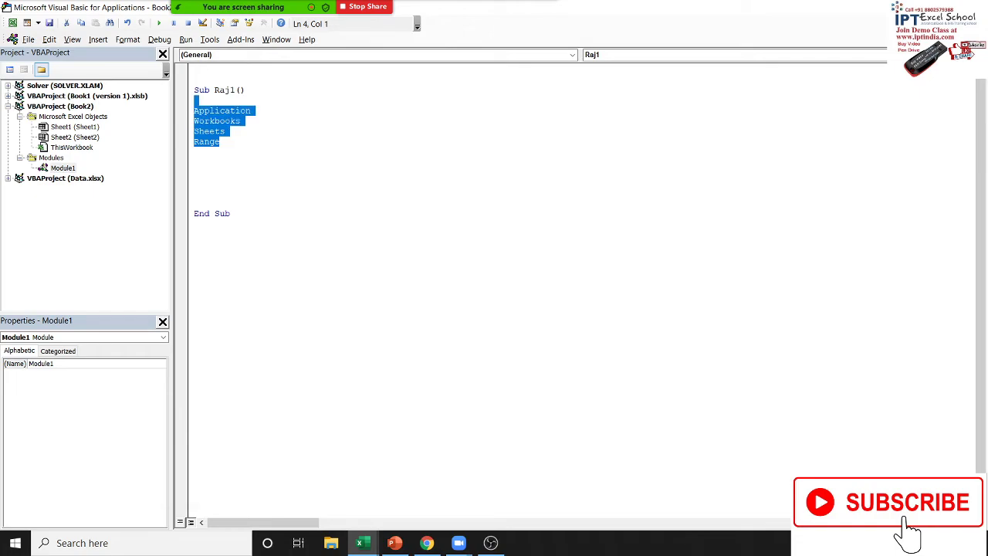
key(alt+F11)
key(Up)
- Enter range("A1").select in M2 beside Select A1, then switch back to the VBA editor
key(Up)
key(Up)
key(Up)
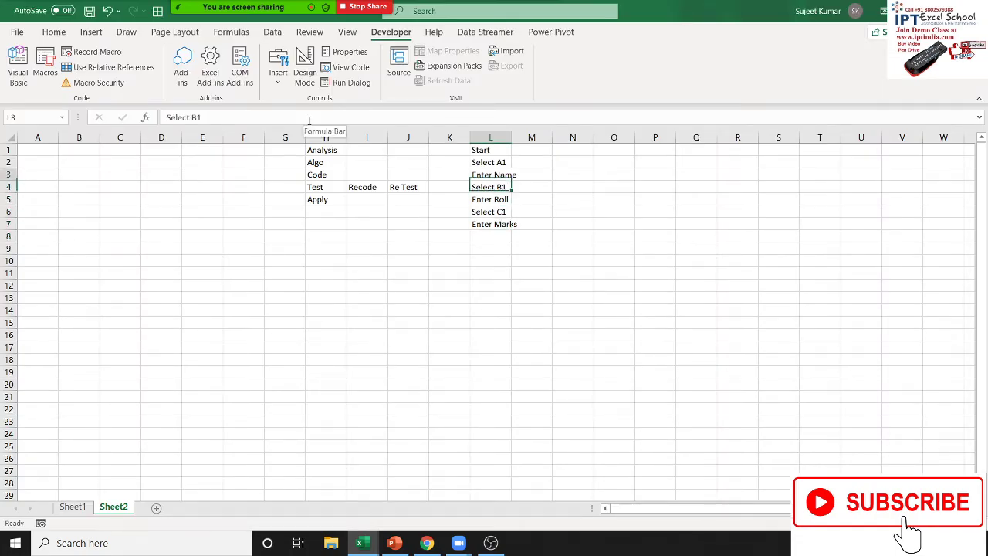
key(Up)
key(Right)
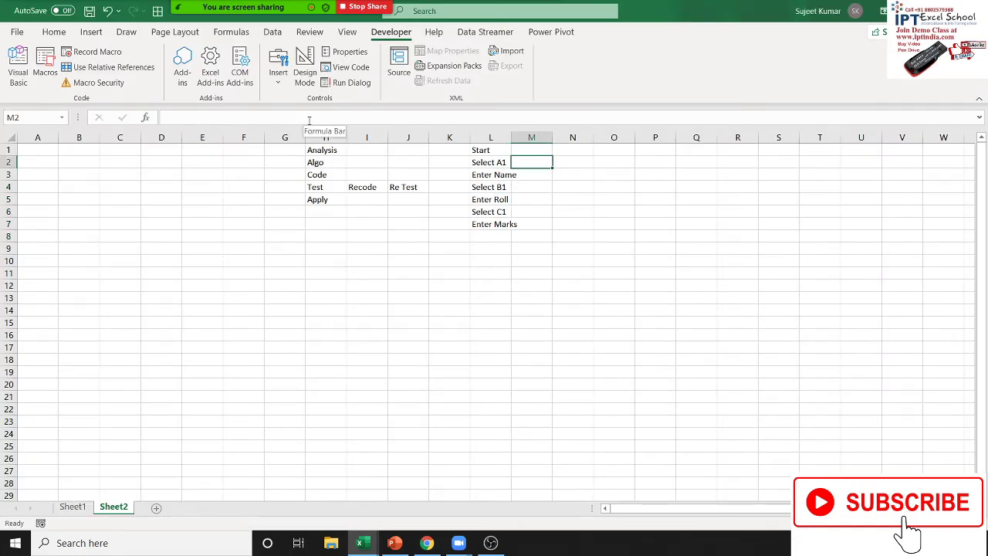
text(ra)
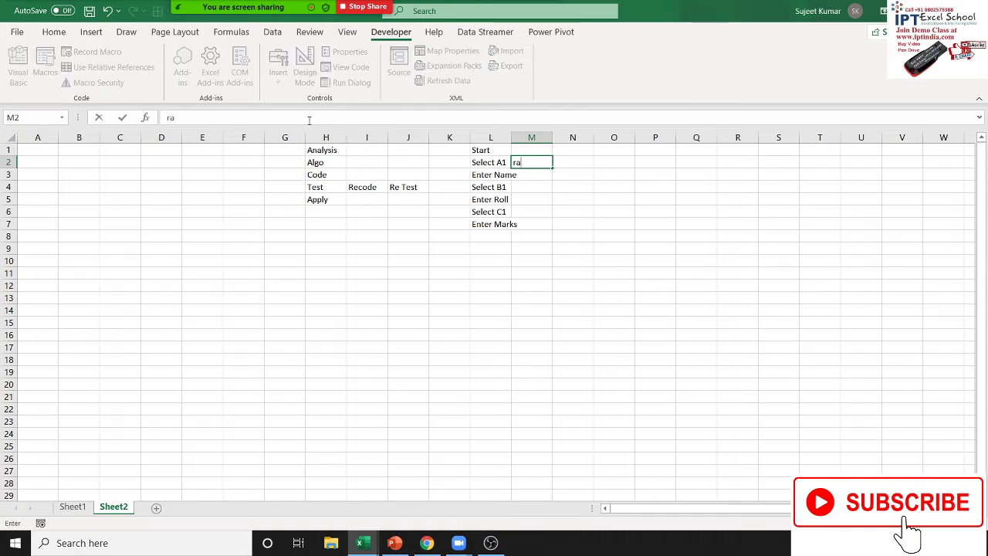
text(nge(")
text(A1")
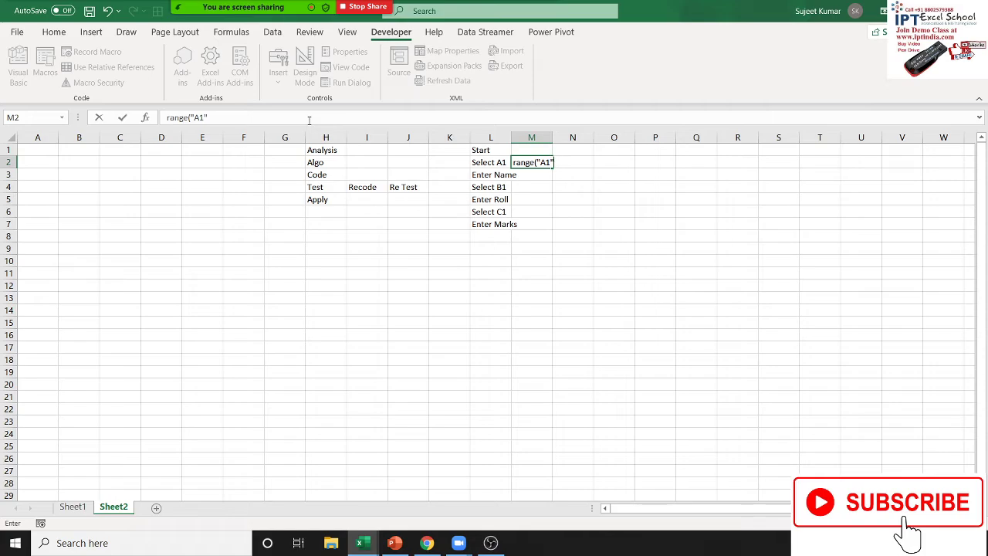
text().sel)
text(ect)
key(Return)
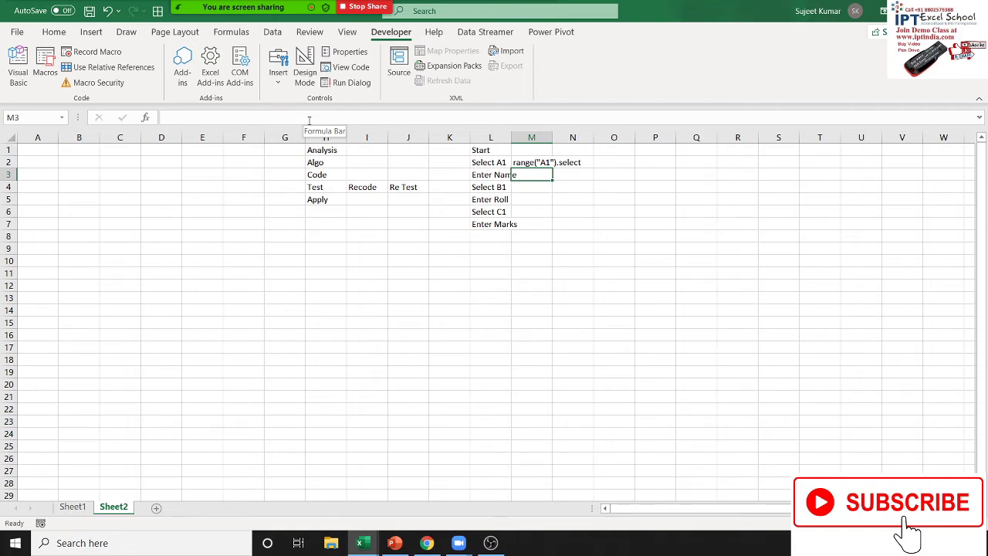
key(alt+F11)
key(Down)
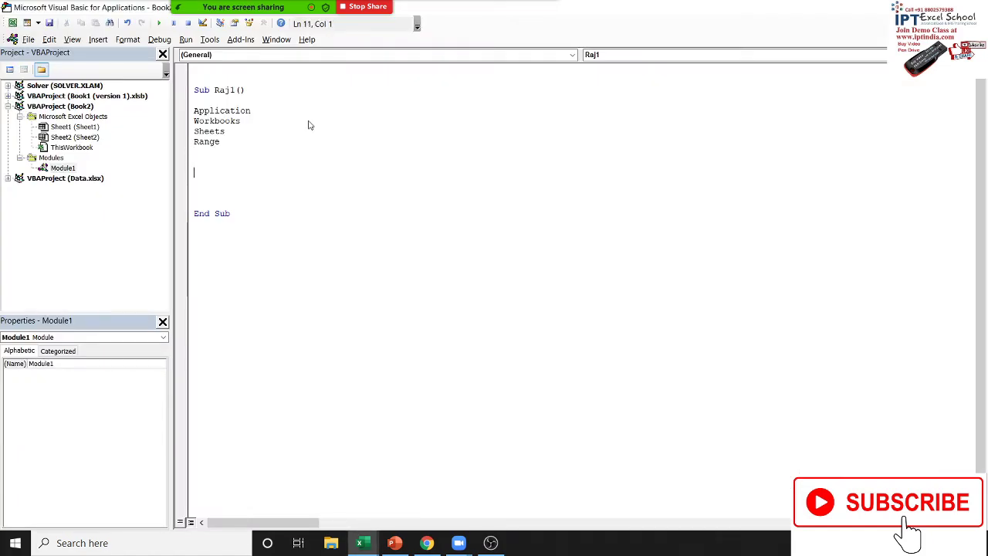
- Type Workbooks.Add in Raj1 with IntelliSense and highlight the word Workbooks
text(wo)
key(BackSpace)
text(ork)
text(book)
text(s.)
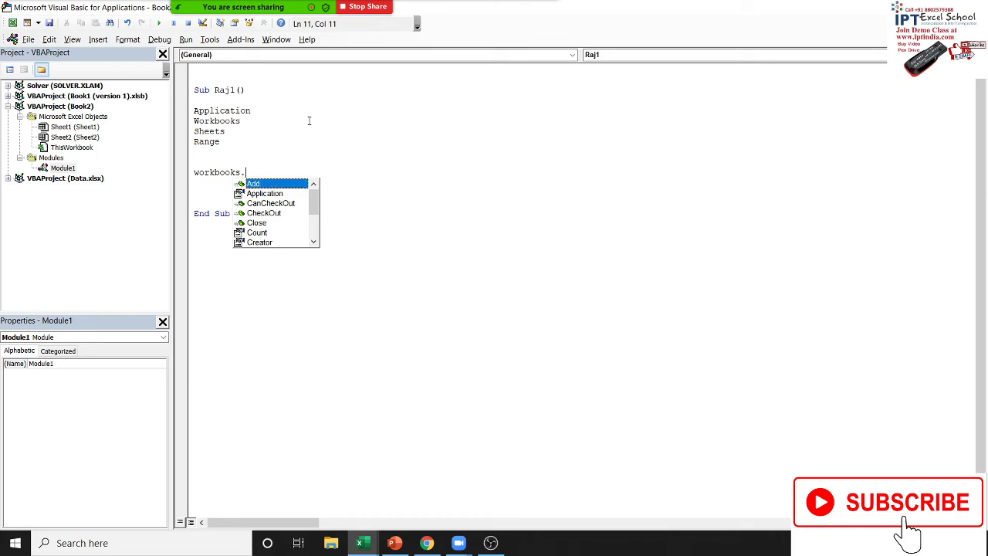
key(Return)
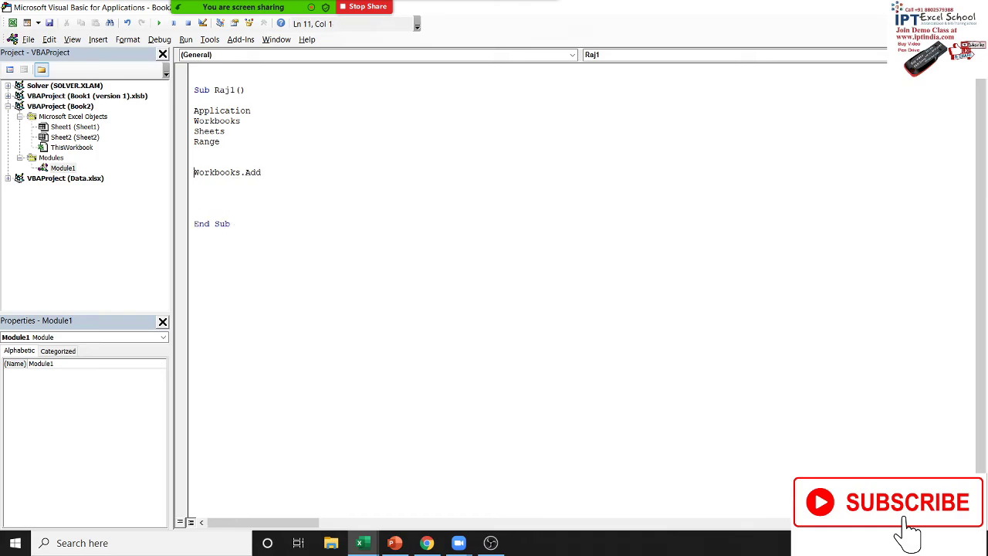
key(shift+Right)
key(shift+Right)
key(shift+Right)
key(shift+Right)
key(shift+Right)
key(shift+Right)
key(shift+Right)
key(Right)
key(shift+Right)
key(shift+Right)
key(shift+Right)
key(shift+Right)
key(Left)
key(Left)
key(Left)
key(shift+Left)
key(shift+Left)
key(shift+Left)
key(shift+Left)
key(shift+Left)
key(Right)
key(Right)
key(shift+Right)
key(shift+Right)
key(shift+Right)
- Duplicate the Workbooks.Add line directly below it
key(Down)
key(Left)
key(Left)
key(Left)
key(Left)
key(Left)
key(Home)
key(shift+Down)
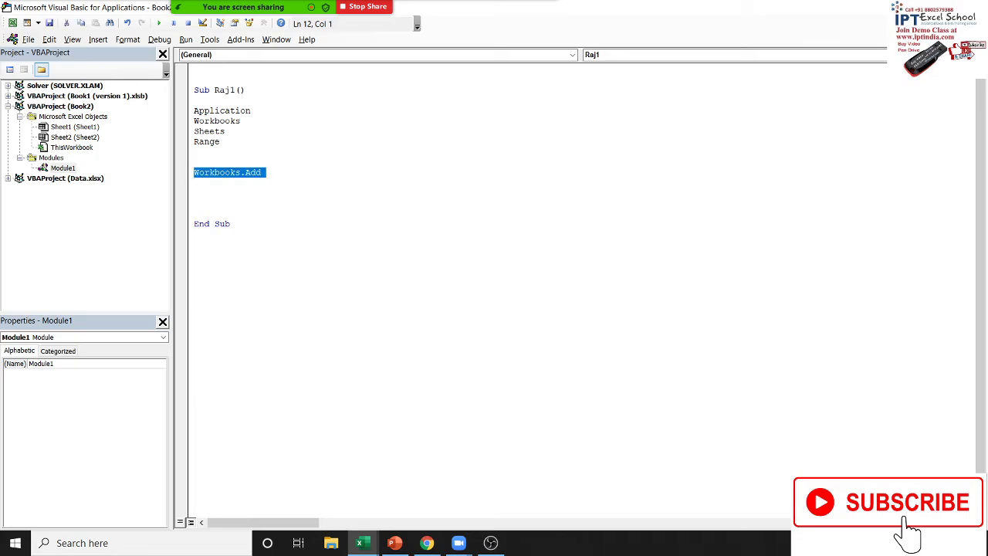
key(ctrl+c)
key(ctrl+v)
key(ctrl+v)
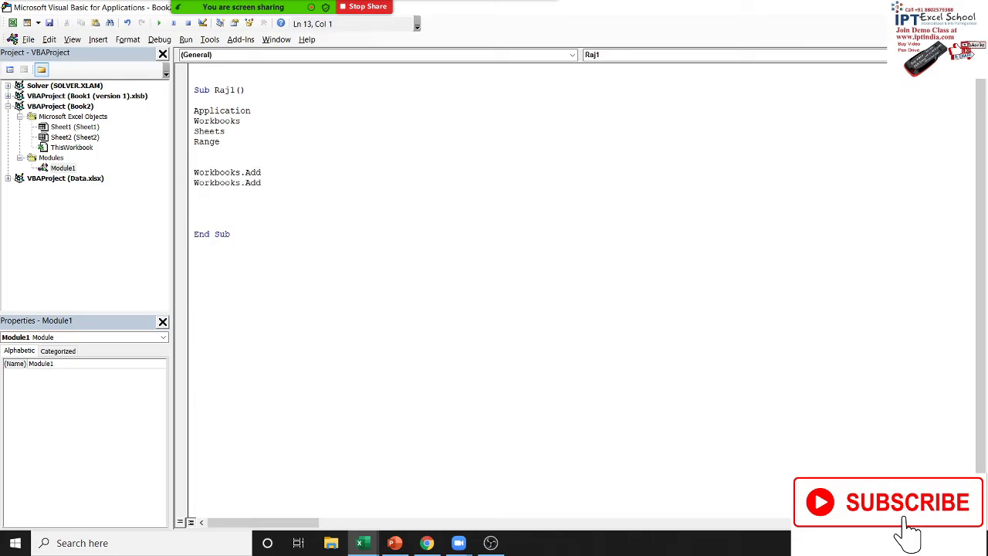
key(BackSpace)
- Extend the copy to Workbooks.Add.SaveAs Path / fn.xlsx and begin a workbooks("Book1").sa line
text(.s)
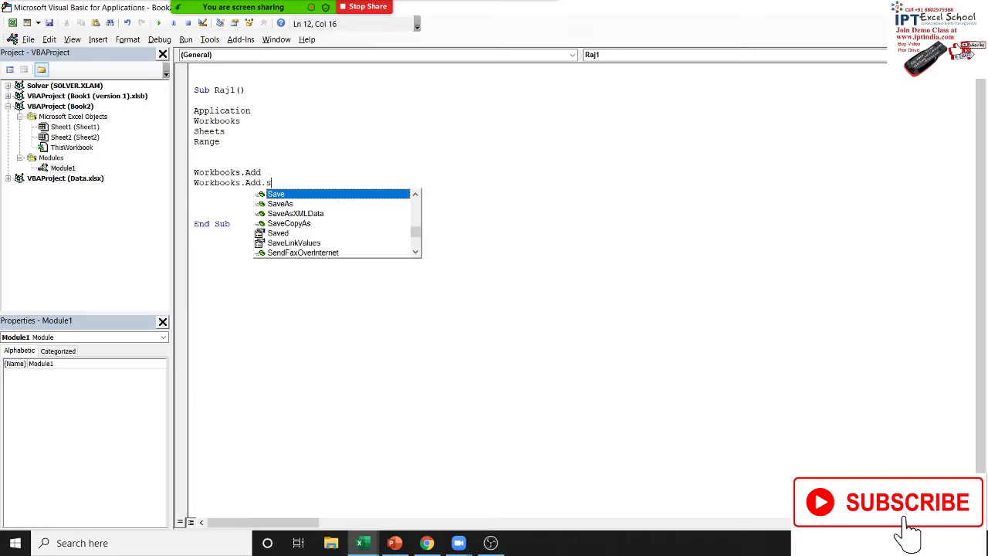
text(a)
key(Tab)
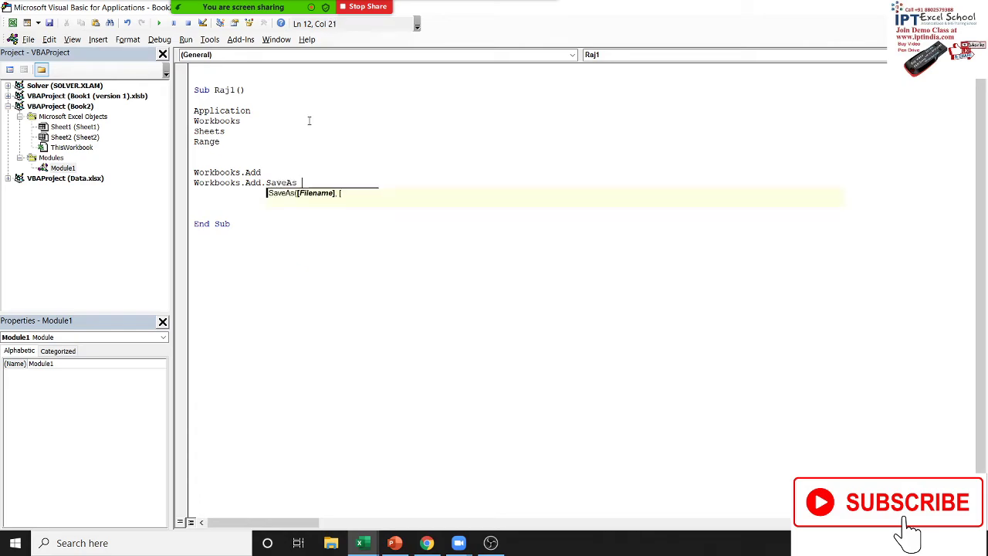
text(F)
text(a)
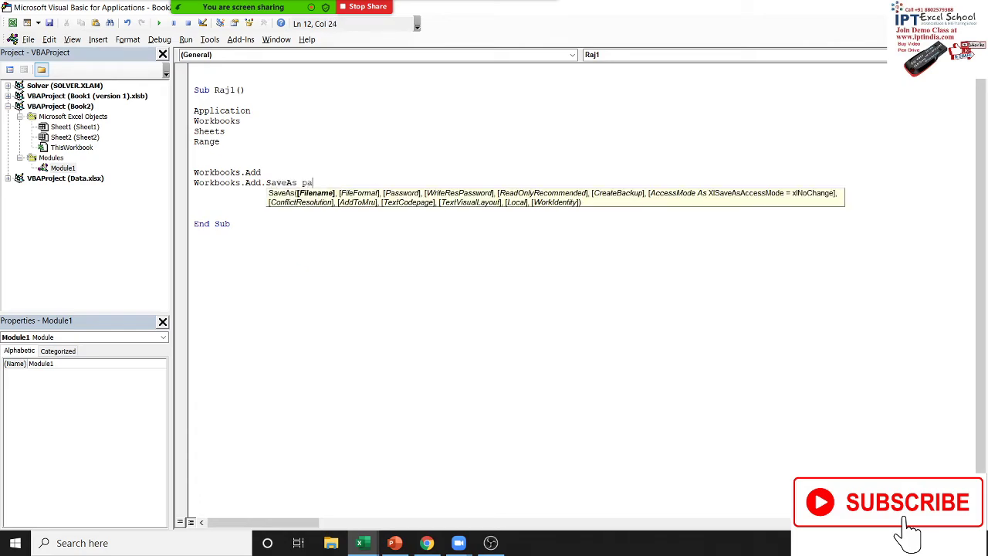
text(th)
text(/f)
text(n)
text(.xlsx)
key(Return)
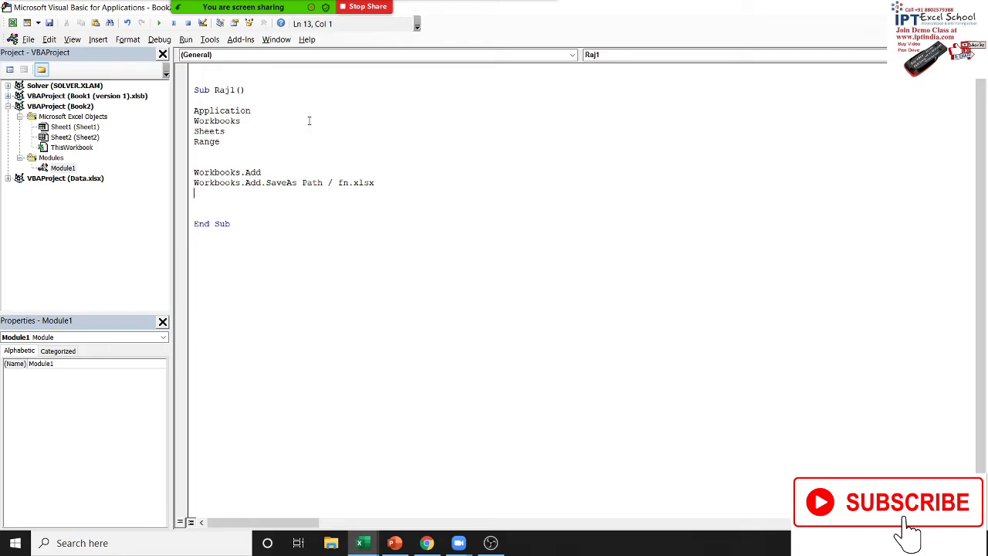
key(Left)
key(Left)
key(Left)
key(Down)
text(workb)
text(ooks()
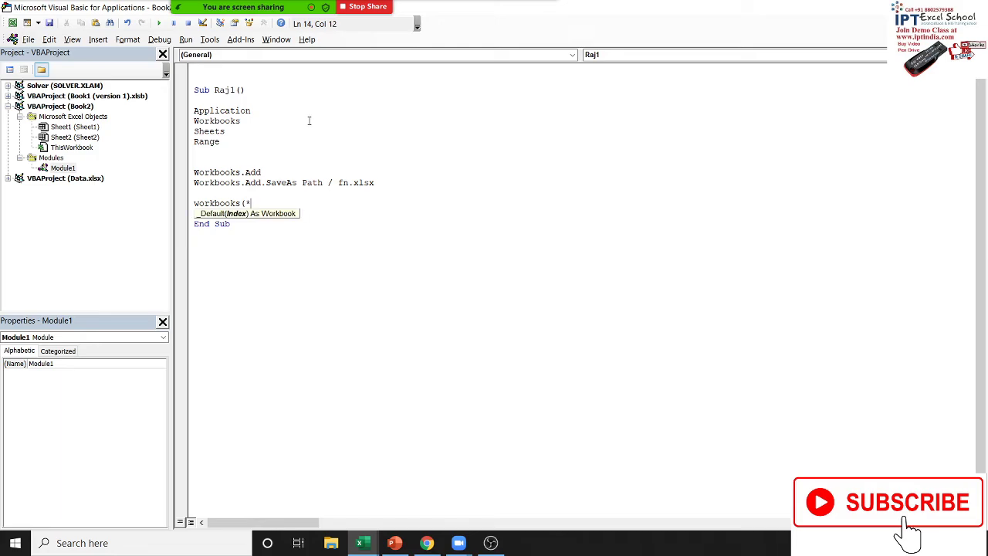
text(")
text(Book1)
text(").)
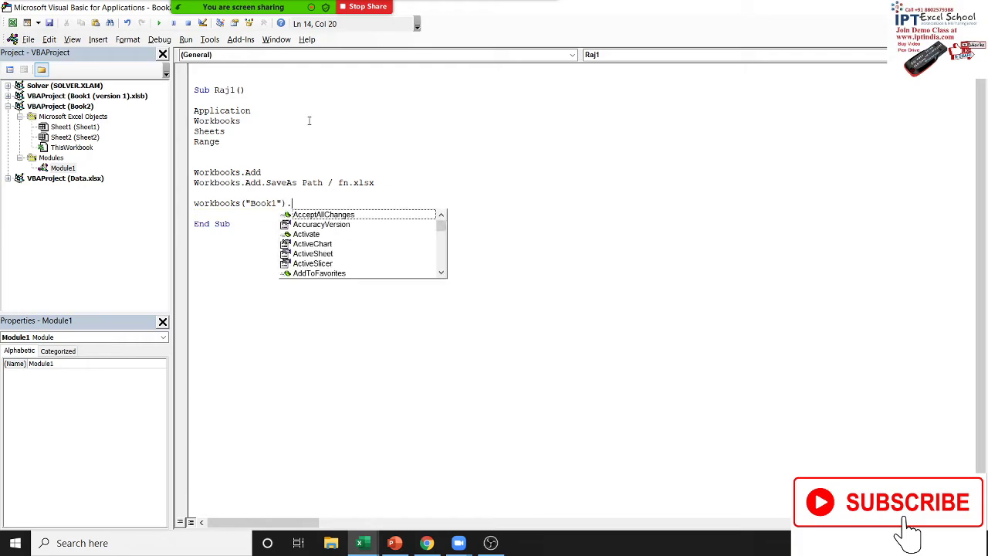
text(sa)
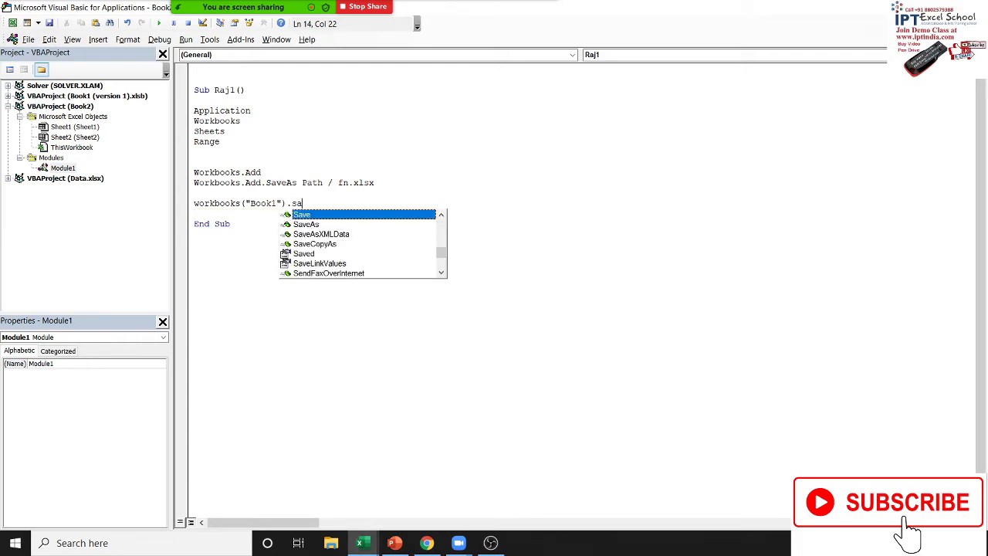
- Complete Workbooks("Book1").SaveAs and paste Path / fn.xlsx after it
key(Tab)
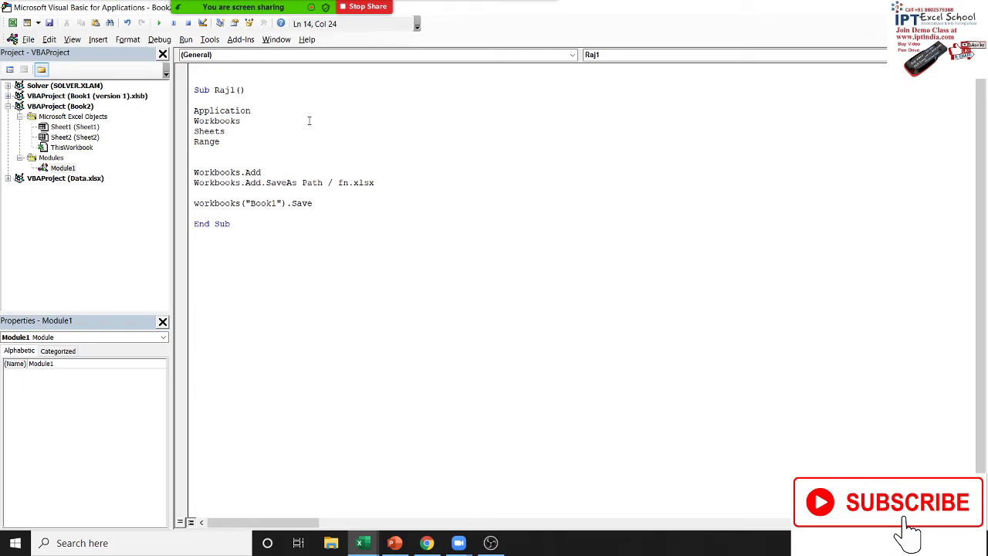
key(BackSpace)
text(eas)
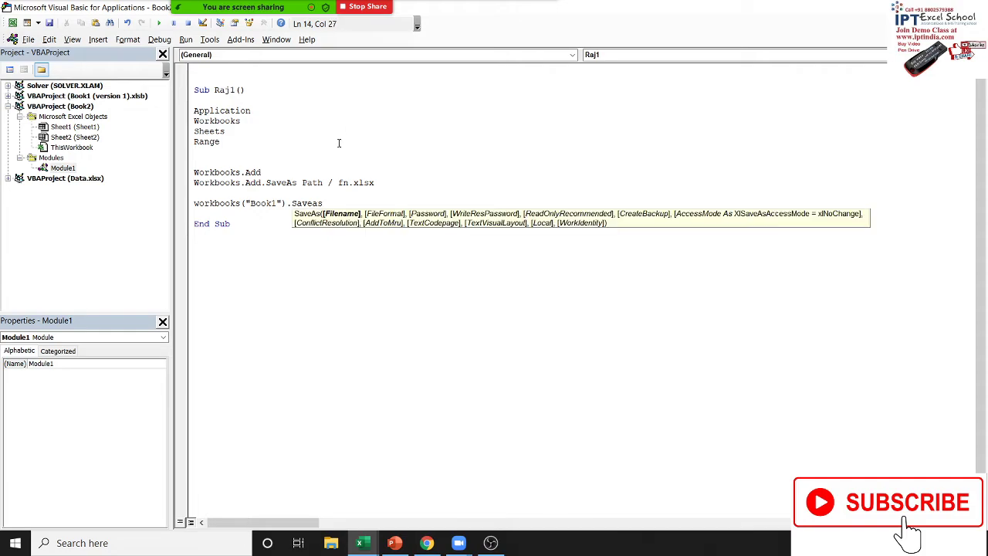
click(309, 182)
mouse_move(305, 182)
mouse_down()
mouse_move(415, 200)
mouse_move(403, 191)
mouse_up()
click(325, 191)
drag(302, 183, 382, 190)
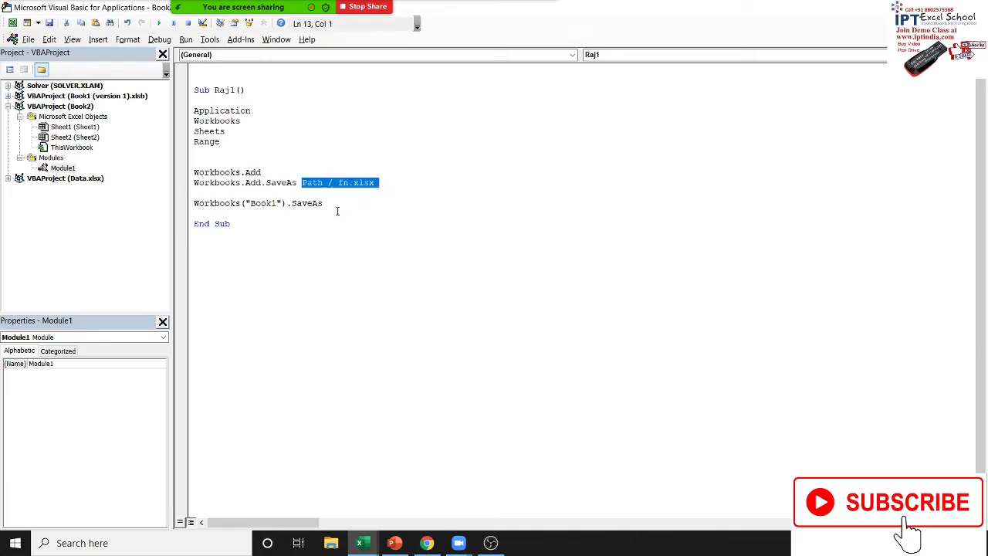
click(337, 204)
key(ctrl+v)
- Start a new line, highlight Path and fn in the Book1 statement, then go to the blank line before End Sub
key(Return)
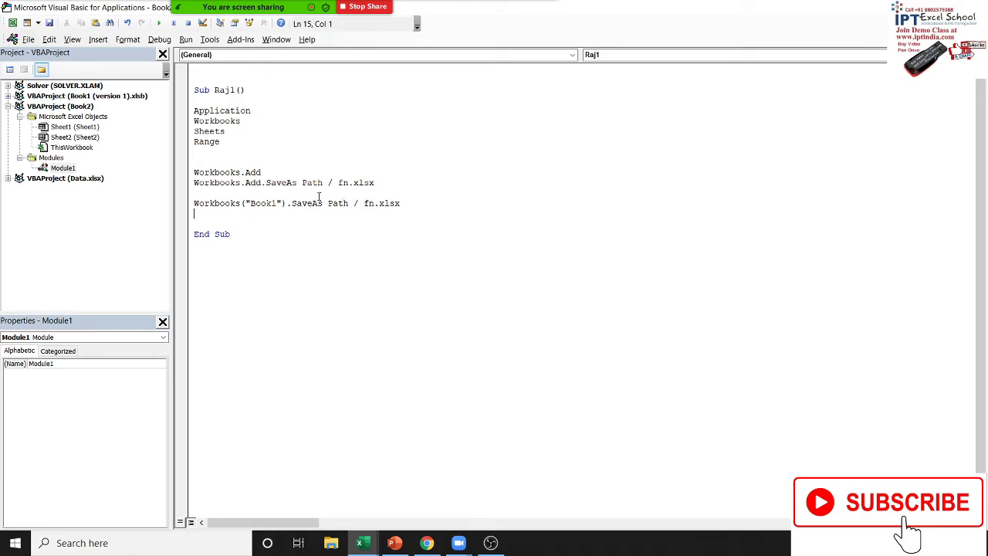
double_click(338, 203)
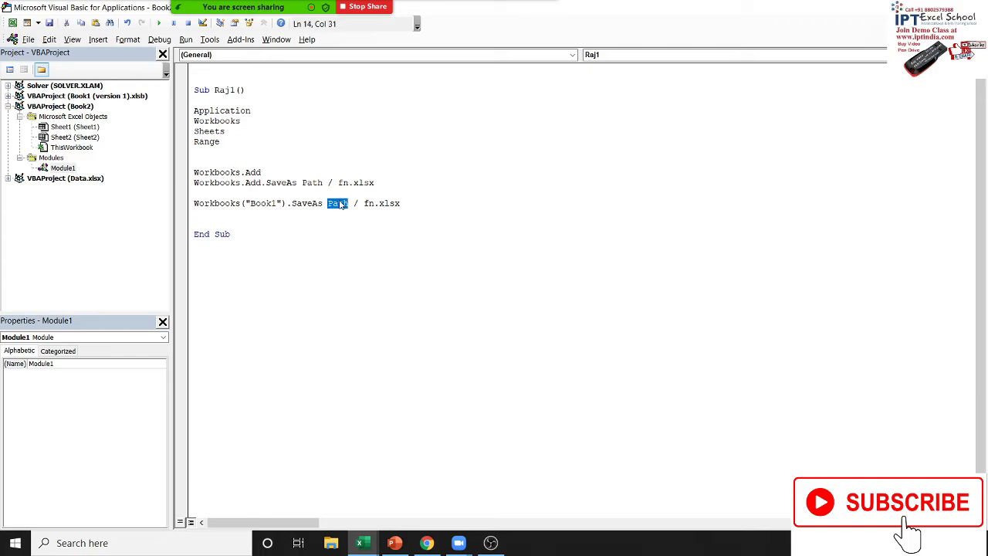
click(378, 203)
double_click(369, 203)
click(384, 203)
click(307, 204)
click(238, 220)
- Open the VBA help in Microsoft Docs and go to the Excel VBA reference
click(282, 24)
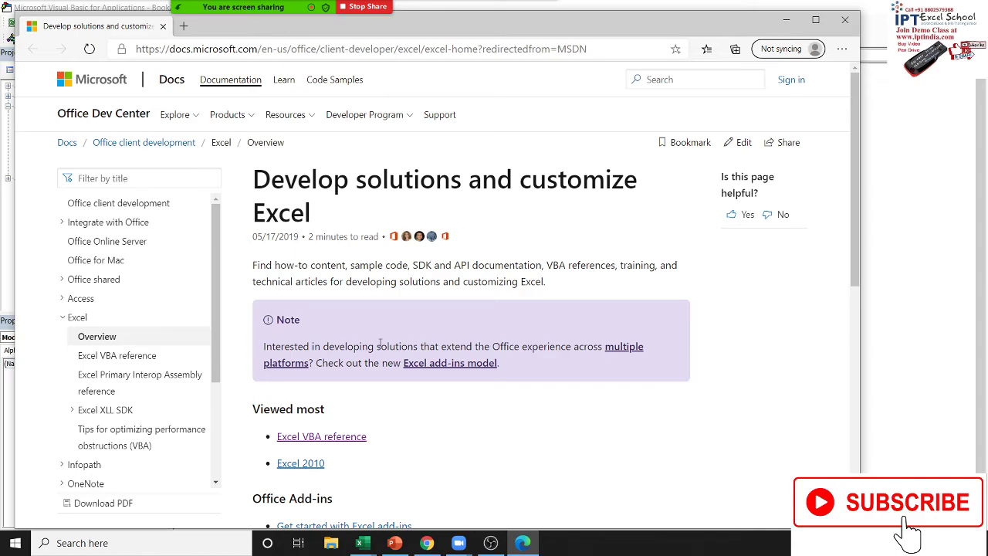
click(315, 444)
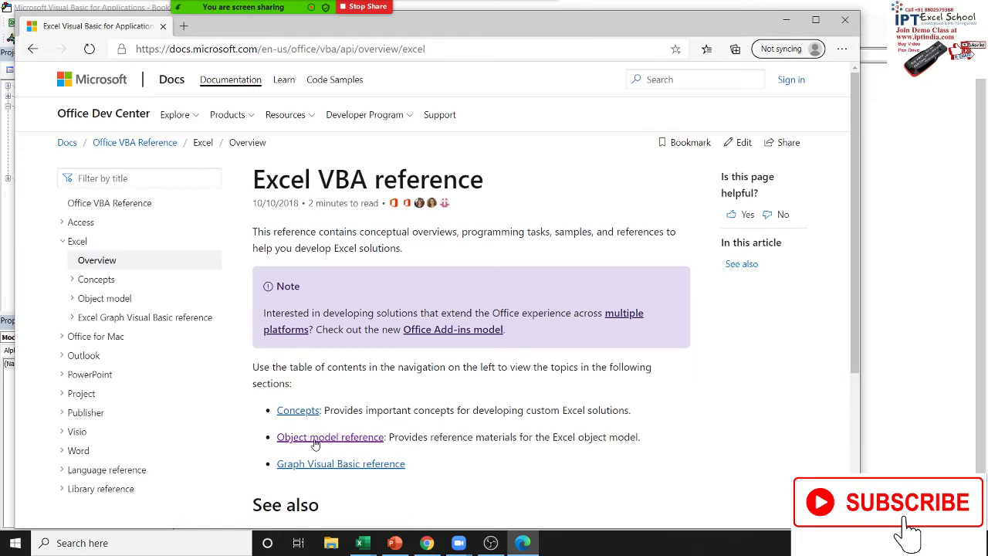
- Open the Excel object model reference and scroll its contents down to the Workbook object
click(315, 444)
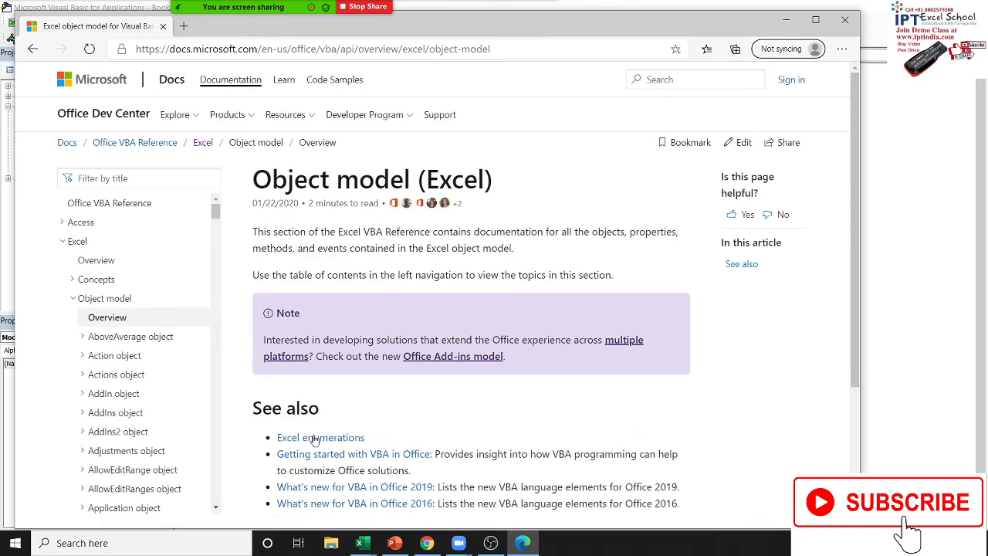
scroll(315, 440, down, 2)
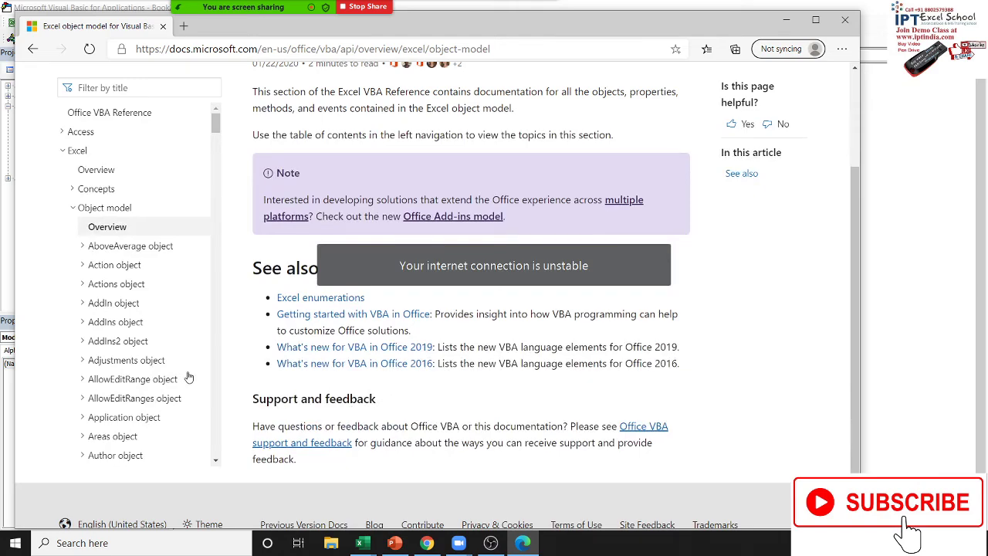
scroll(184, 353, down, 3)
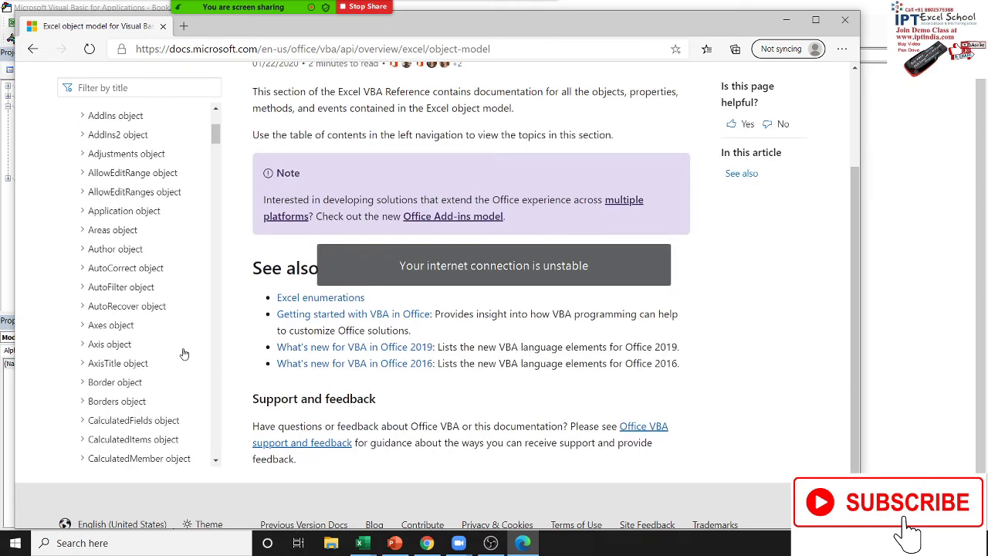
scroll(183, 353, down, 3)
scroll(183, 353, down, 3)
scroll(92, 342, down, 3)
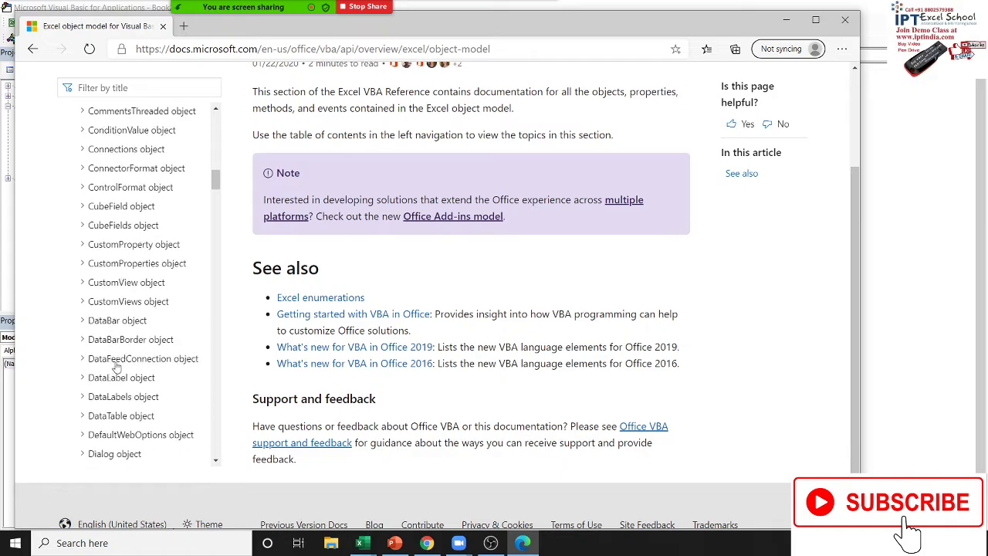
scroll(99, 386, down, 3)
scroll(121, 423, down, 3)
scroll(122, 424, down, 3)
scroll(121, 423, down, 3)
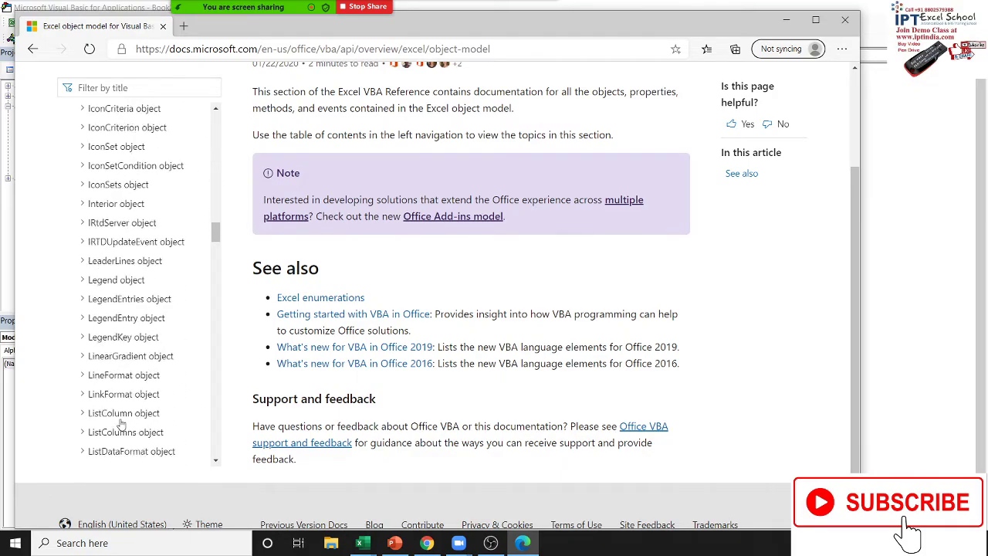
scroll(121, 424, down, 3)
scroll(121, 423, down, 3)
scroll(121, 424, down, 3)
scroll(121, 423, down, 3)
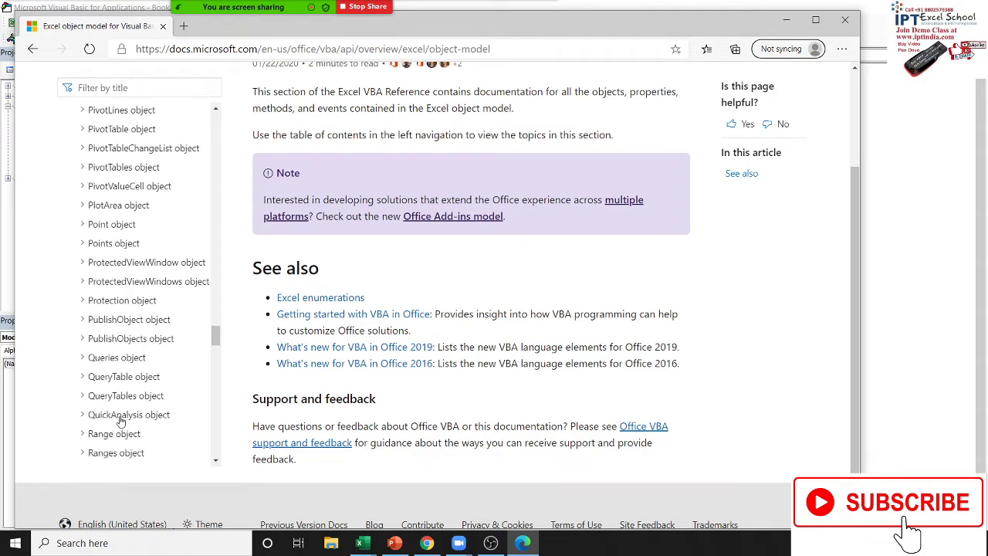
scroll(121, 424, down, 3)
scroll(121, 424, down, 3)
scroll(121, 424, down, 3)
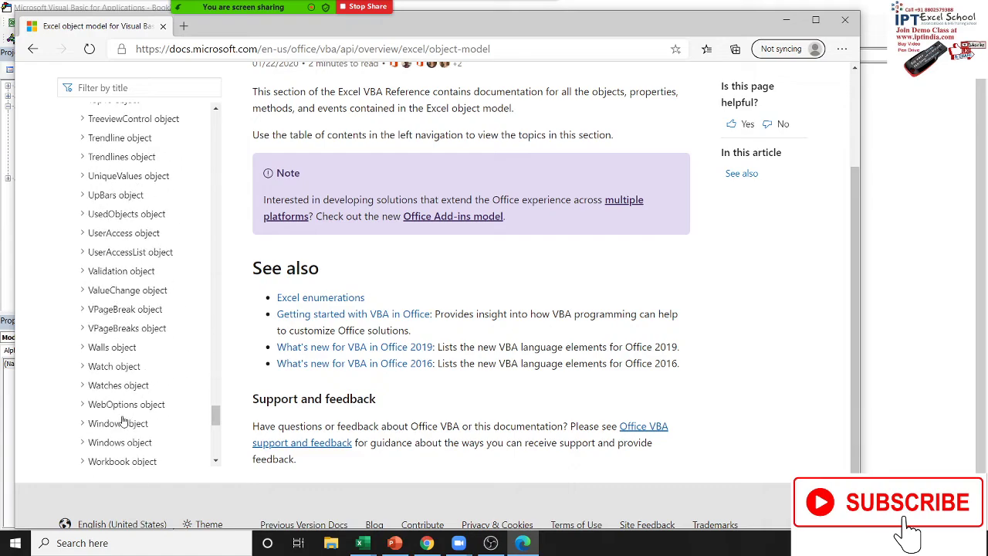
scroll(123, 420, down, 1)
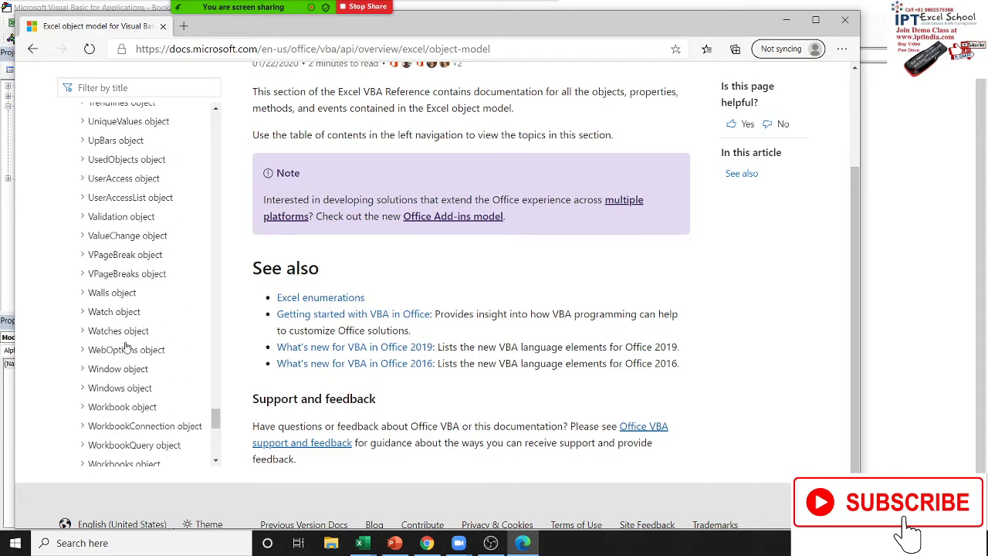
scroll(155, 406, down, 3)
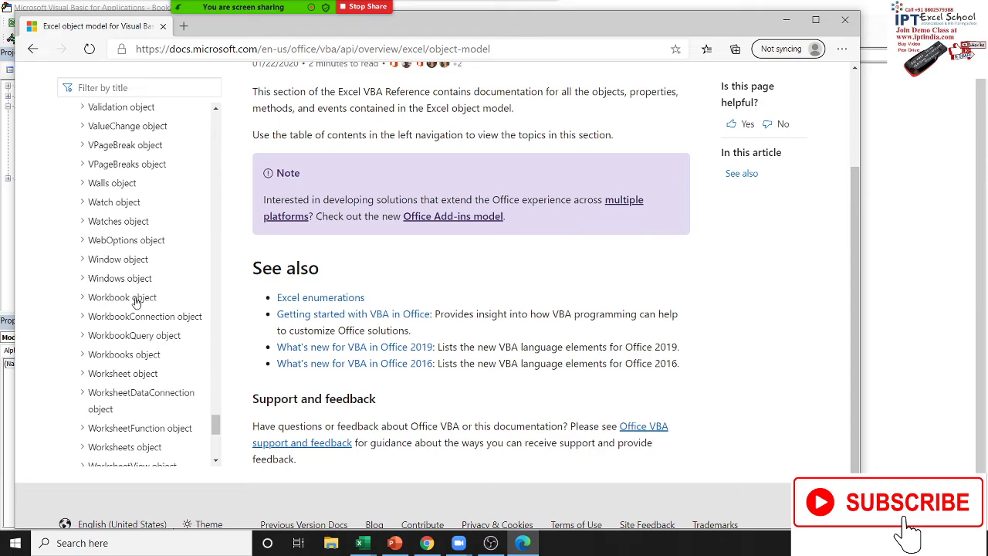
click(136, 301)
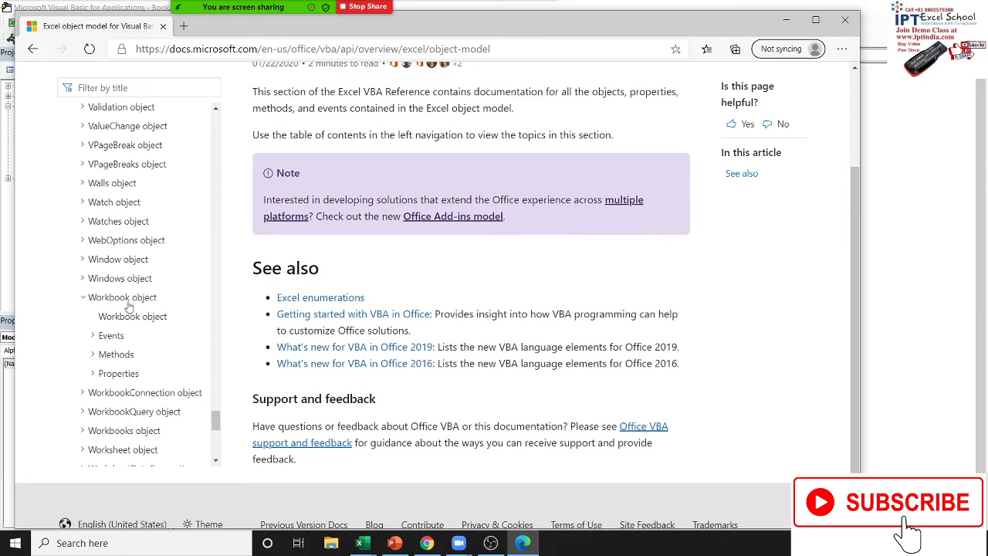
click(129, 301)
click(129, 303)
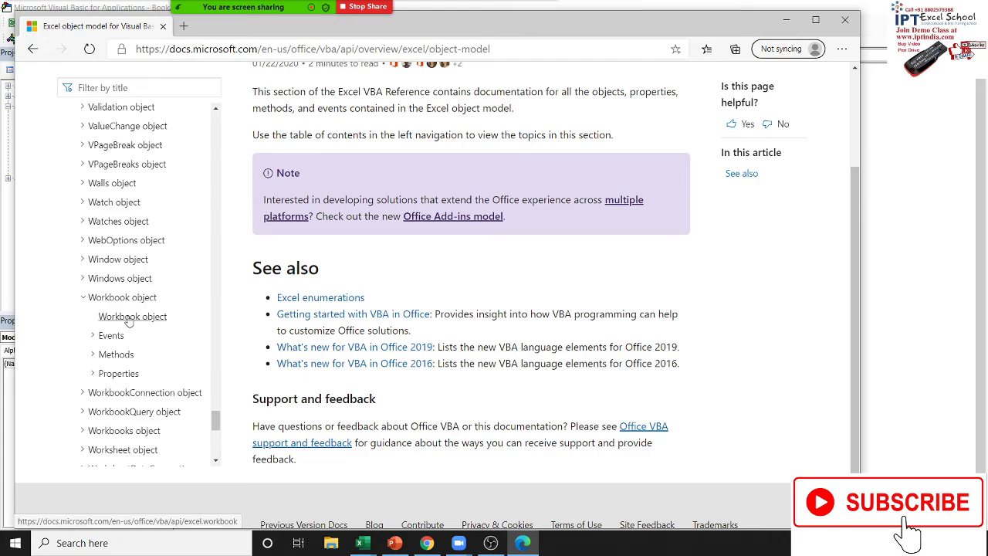
click(129, 319)
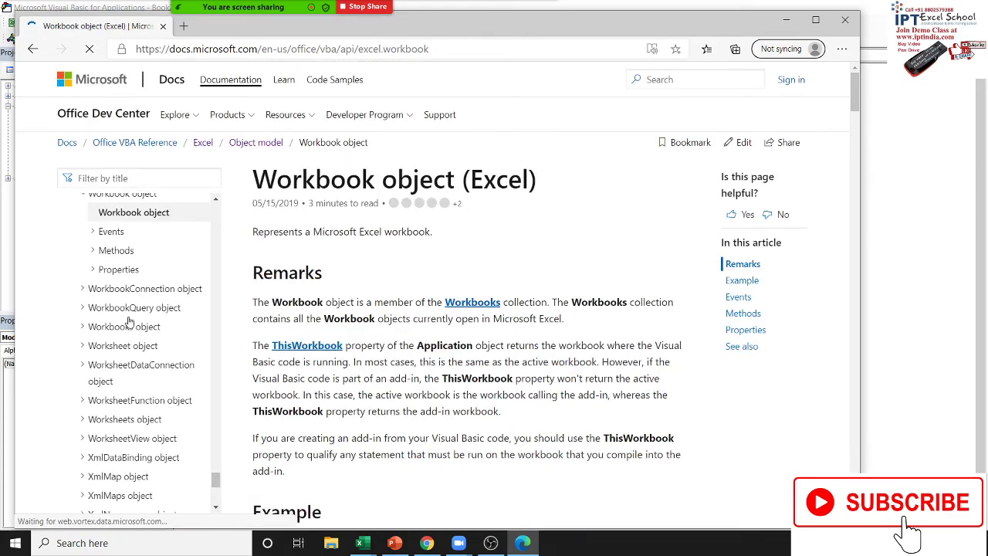
scroll(448, 346, down, 2)
scroll(449, 346, down, 3)
scroll(448, 345, down, 5)
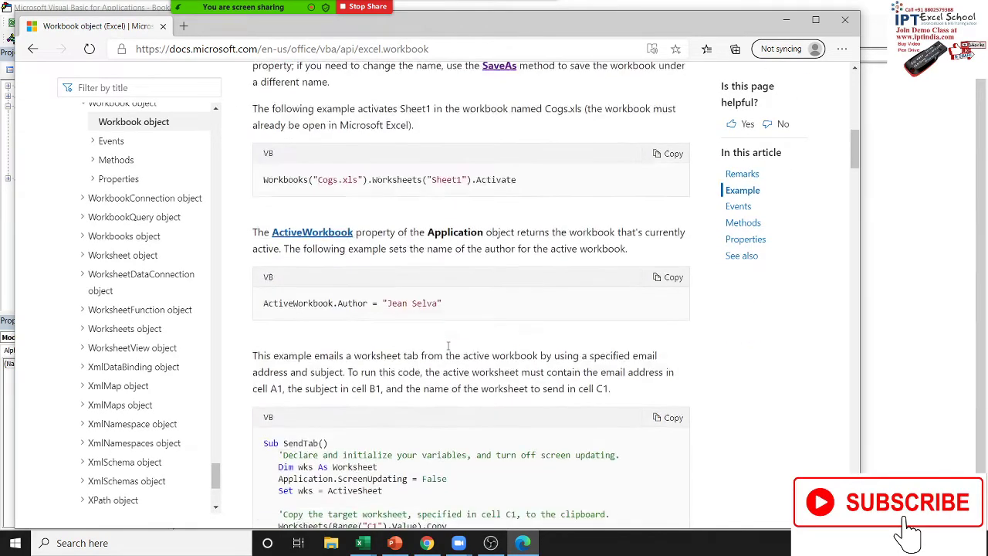
scroll(448, 346, down, 2)
scroll(449, 347, down, 3)
scroll(449, 346, up, 2)
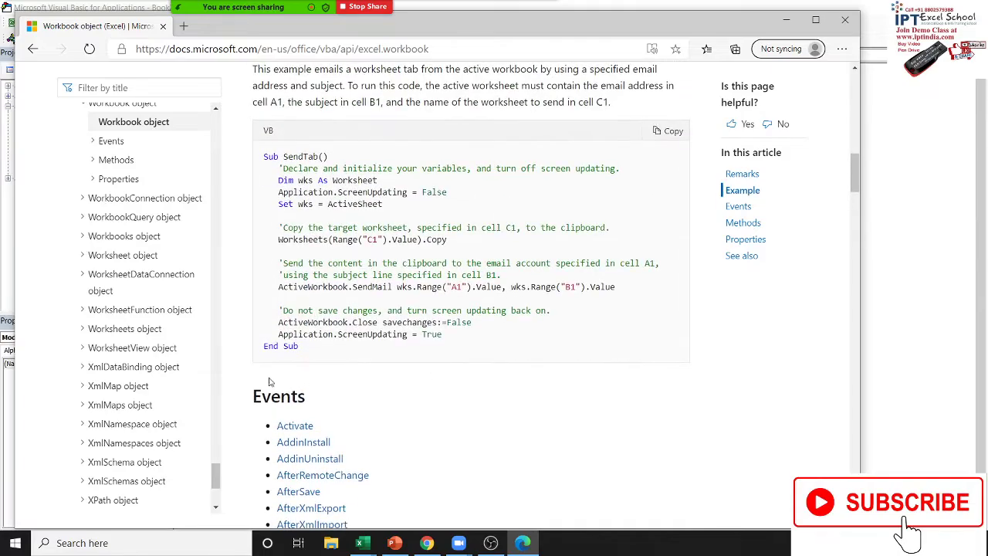
scroll(396, 381, down, 6)
scroll(395, 380, down, 8)
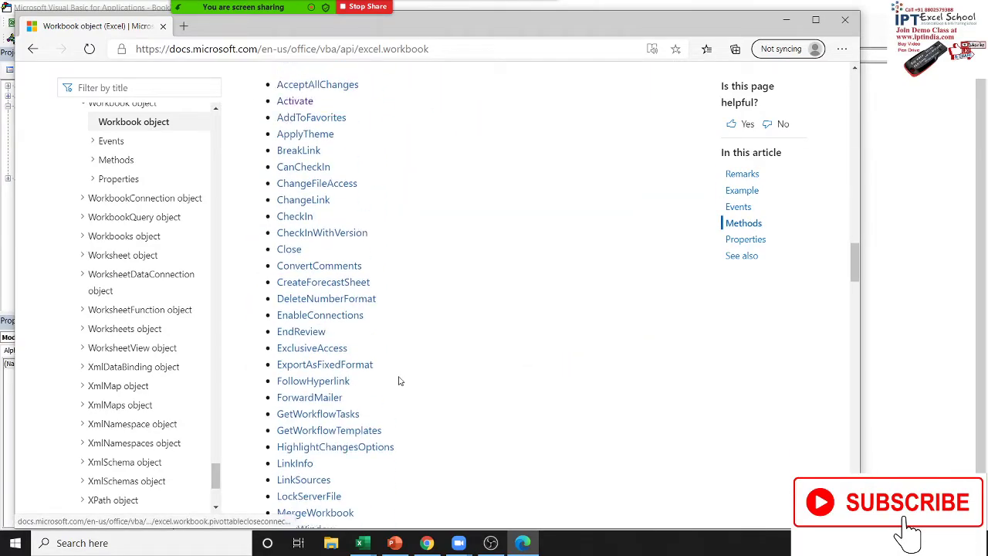
scroll(324, 289, up, 1)
scroll(324, 289, up, 2)
drag(255, 231, 342, 262)
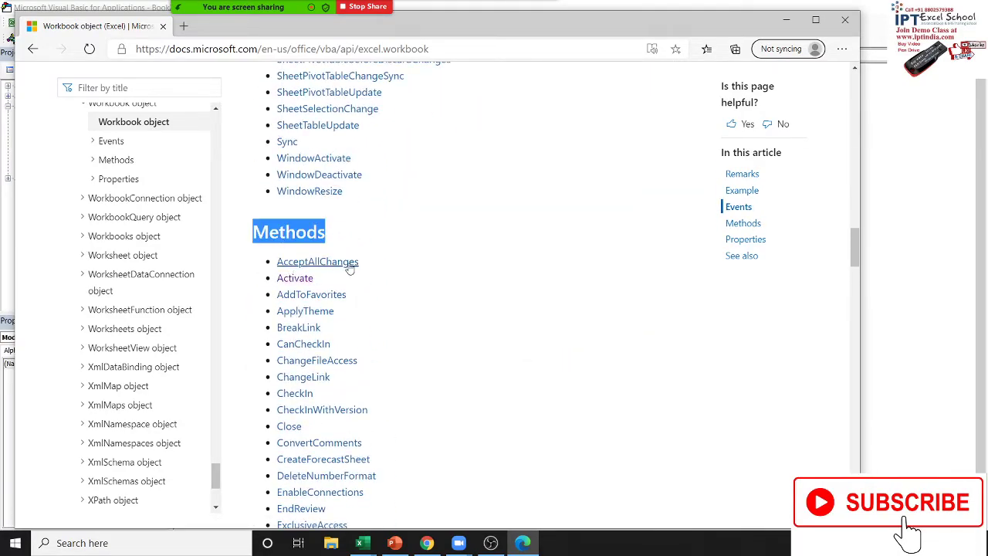
scroll(342, 263, down, 5)
scroll(353, 286, down, 4)
scroll(353, 285, down, 3)
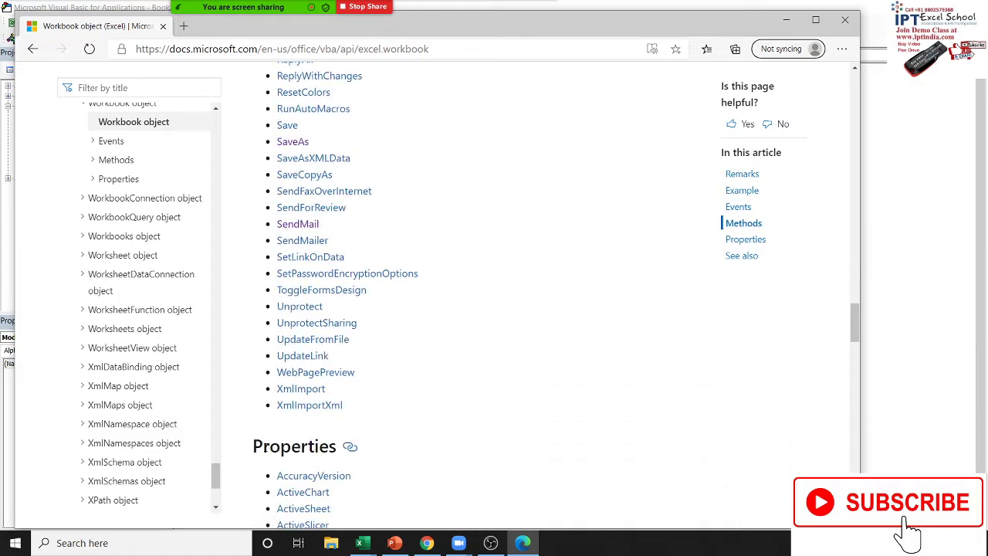
drag(254, 447, 340, 449)
scroll(366, 353, up, 8)
scroll(342, 289, up, 5)
scroll(366, 353, up, 5)
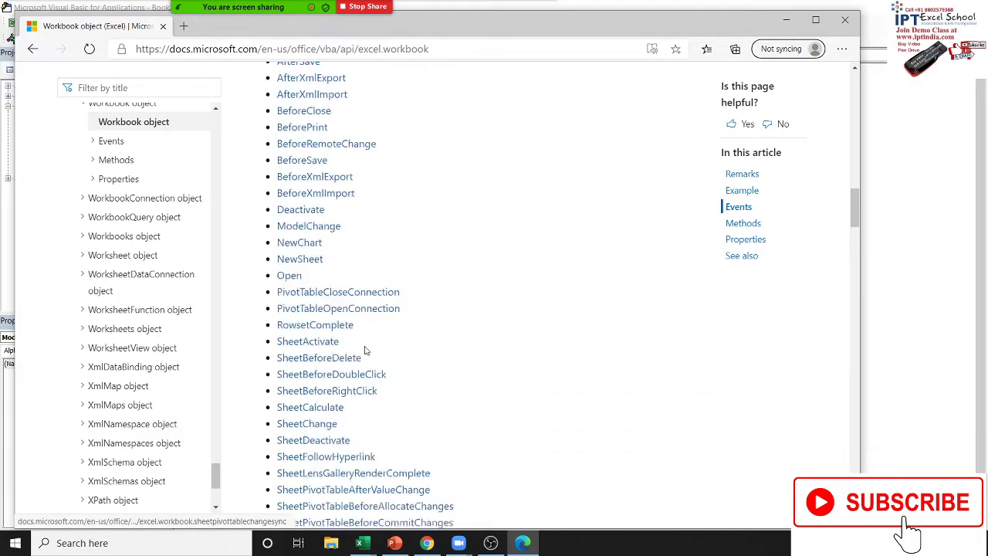
scroll(366, 286, up, 5)
scroll(359, 340, up, 1)
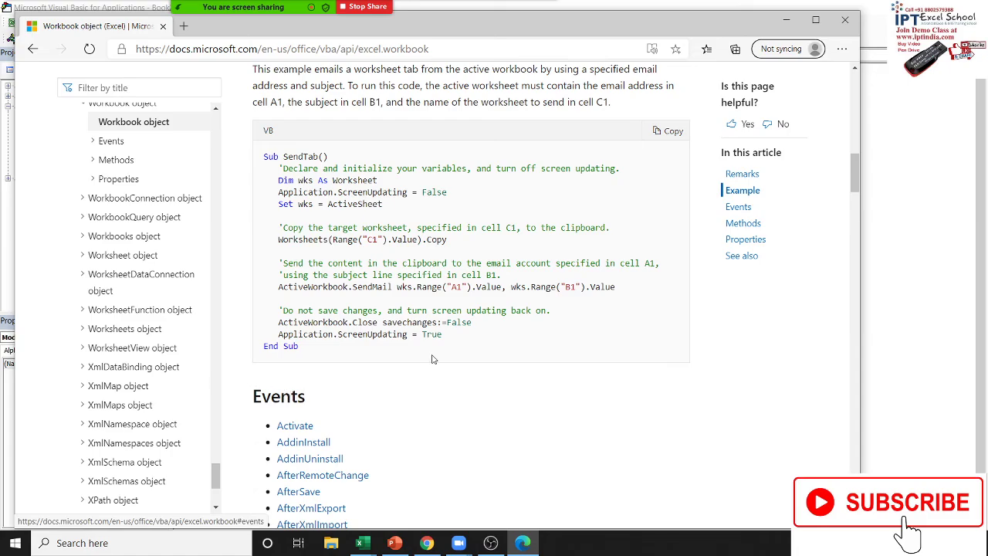
scroll(430, 362, down, 7)
scroll(430, 362, down, 9)
scroll(426, 359, up, 1)
scroll(426, 360, up, 4)
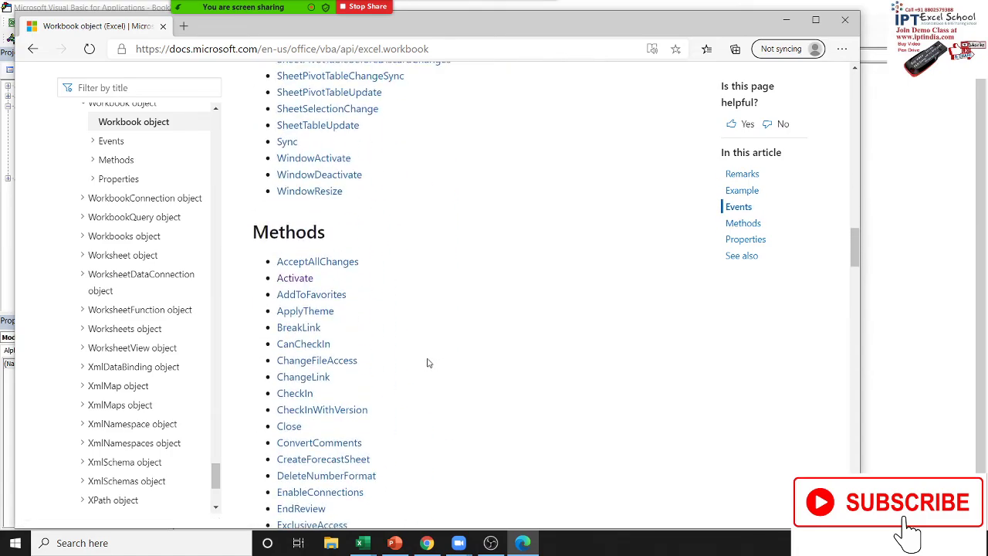
scroll(429, 362, up, 2)
scroll(429, 362, up, 6)
scroll(344, 392, up, 5)
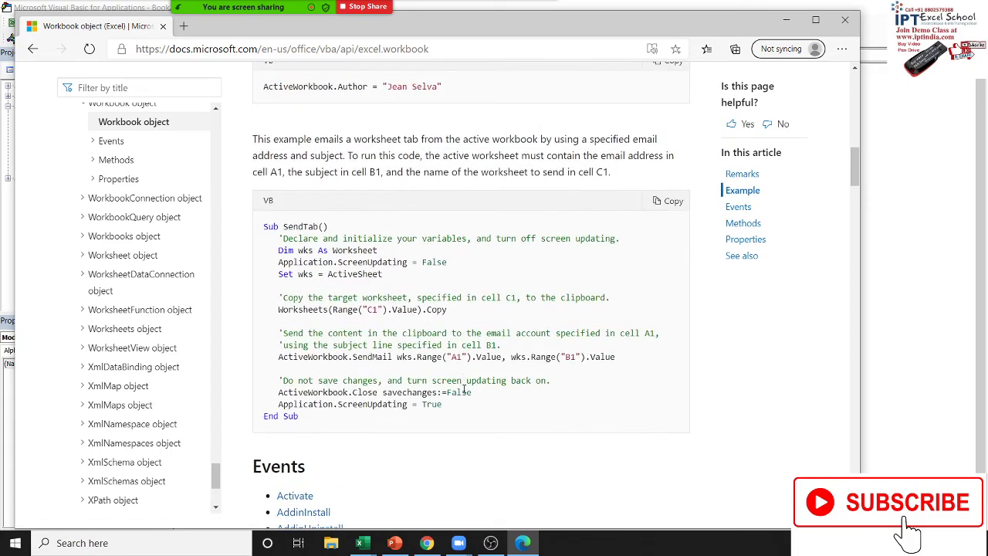
drag(315, 424, 262, 239)
scroll(424, 467, down, 4)
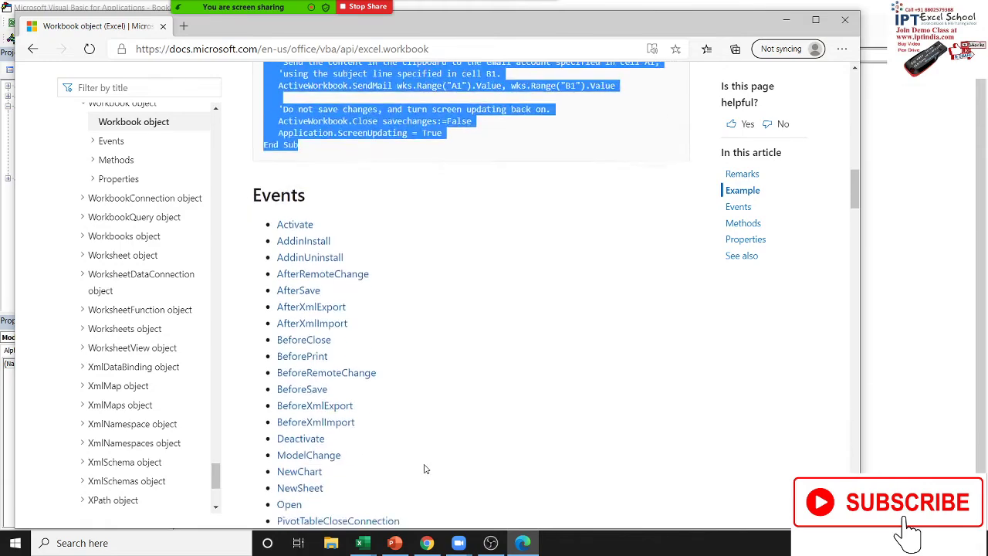
scroll(424, 467, down, 4)
scroll(423, 467, down, 5)
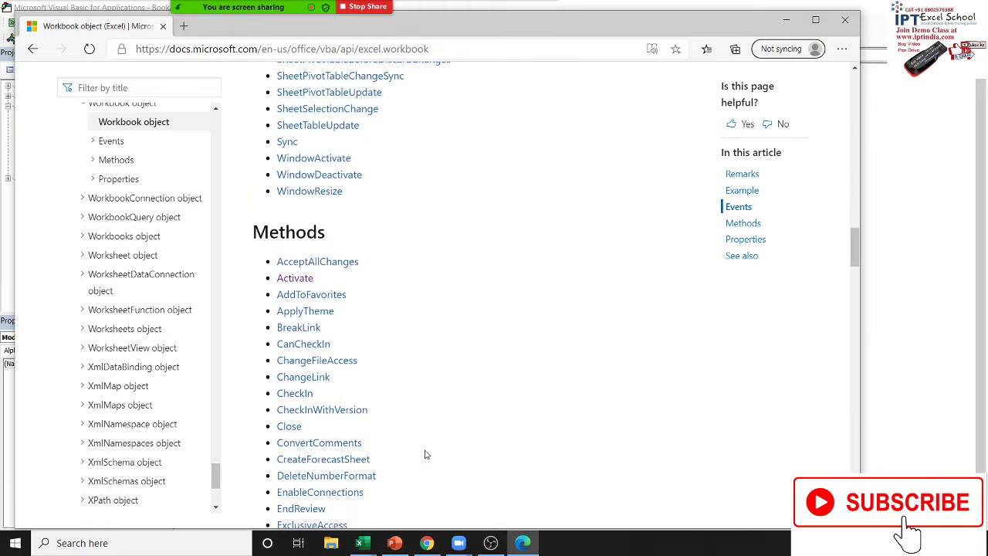
scroll(426, 451, down, 1)
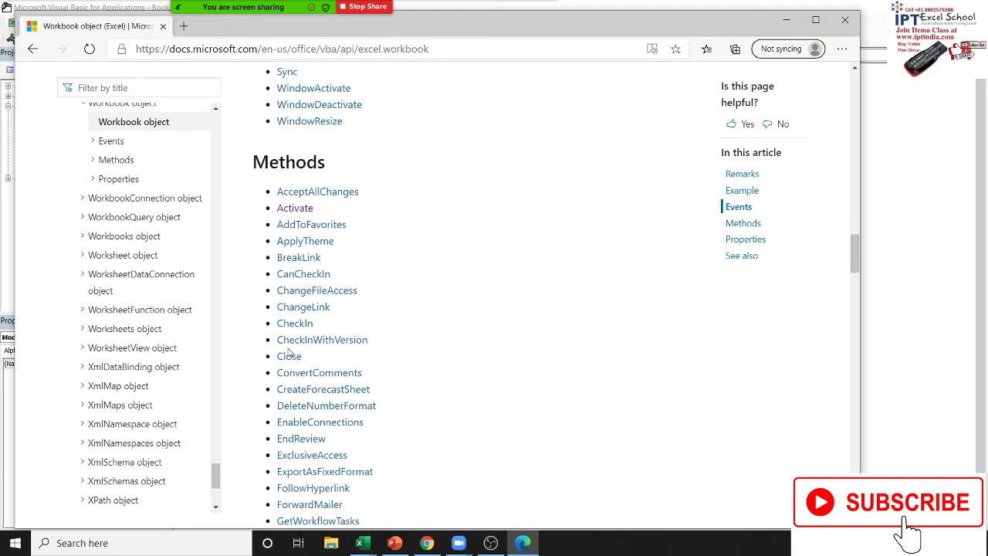
- Review the Workbook.Activate description, syntax and example, then open the Workbook.Close page
click(294, 207)
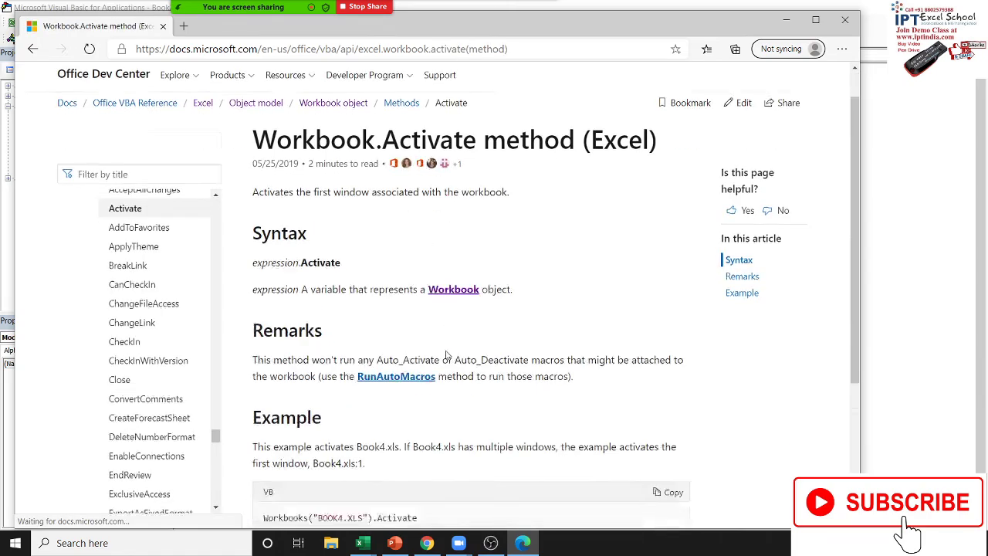
scroll(447, 351, down, 3)
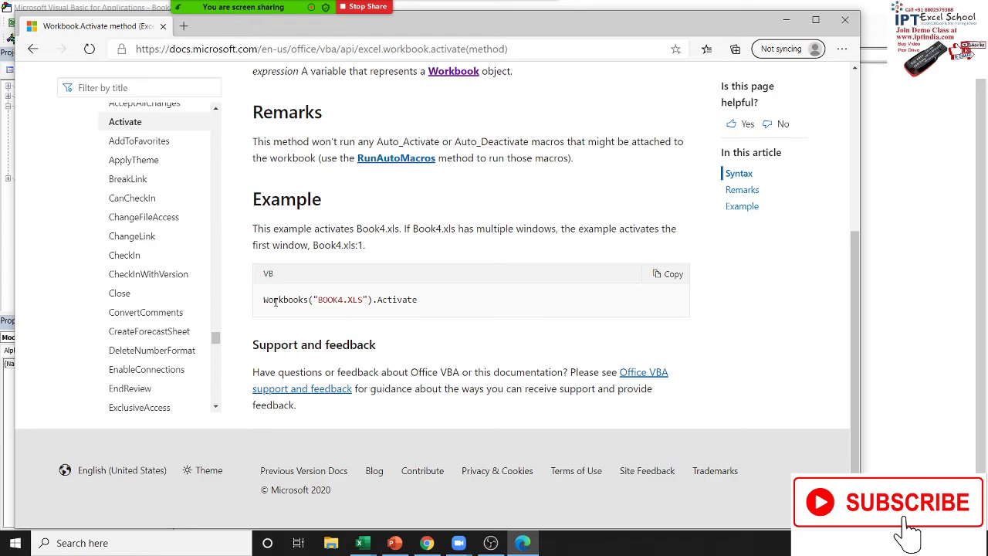
drag(274, 299, 402, 300)
scroll(411, 312, up, 3)
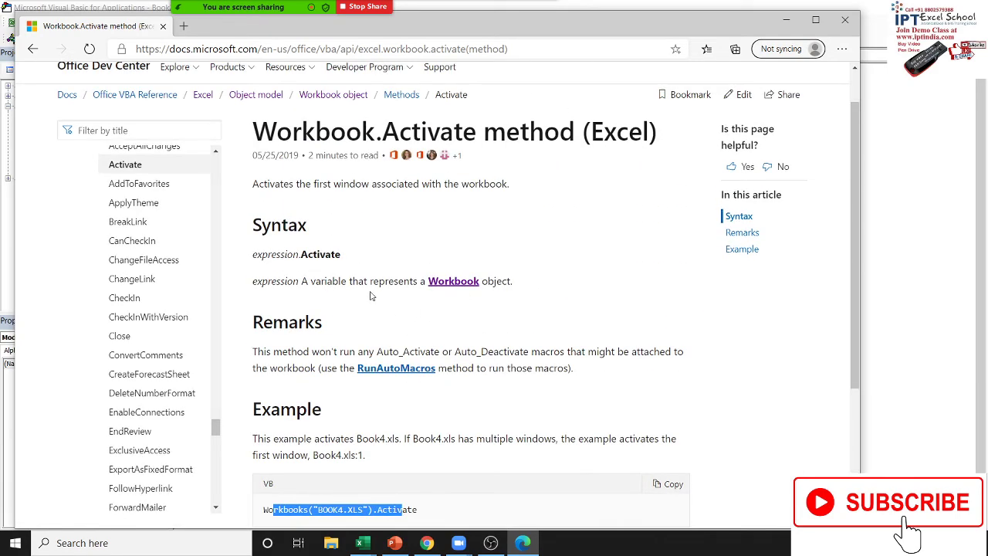
drag(258, 179, 272, 224)
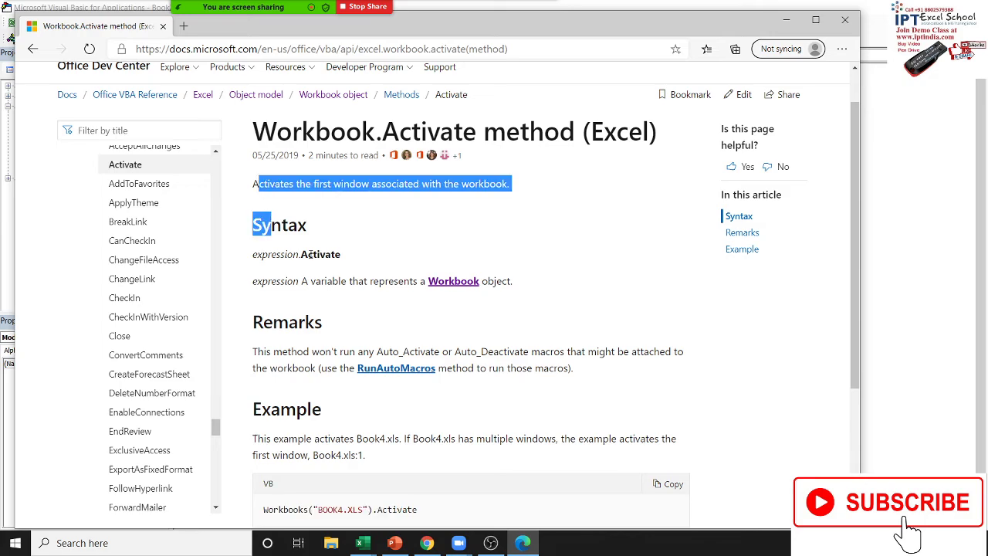
double_click(264, 255)
double_click(321, 255)
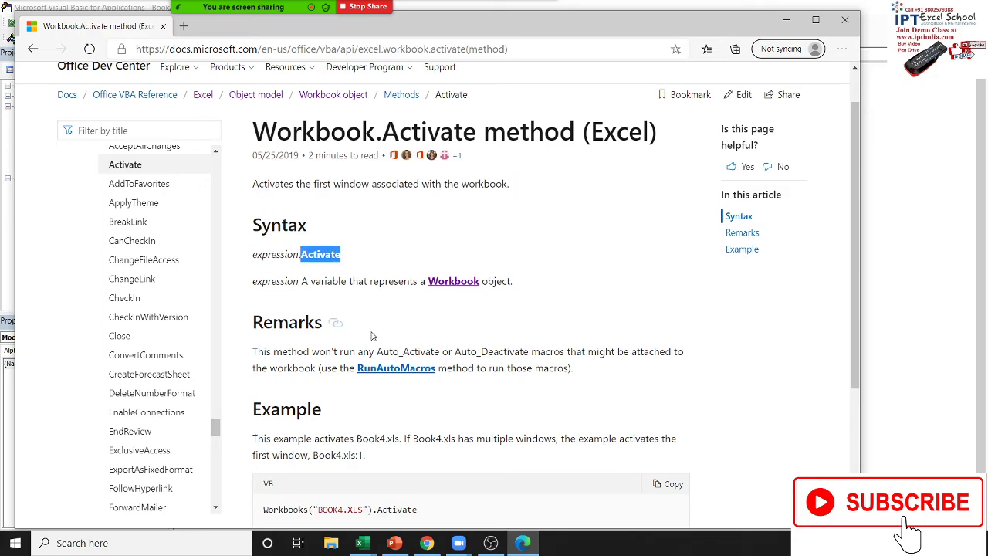
scroll(294, 362, down, 3)
double_click(292, 369)
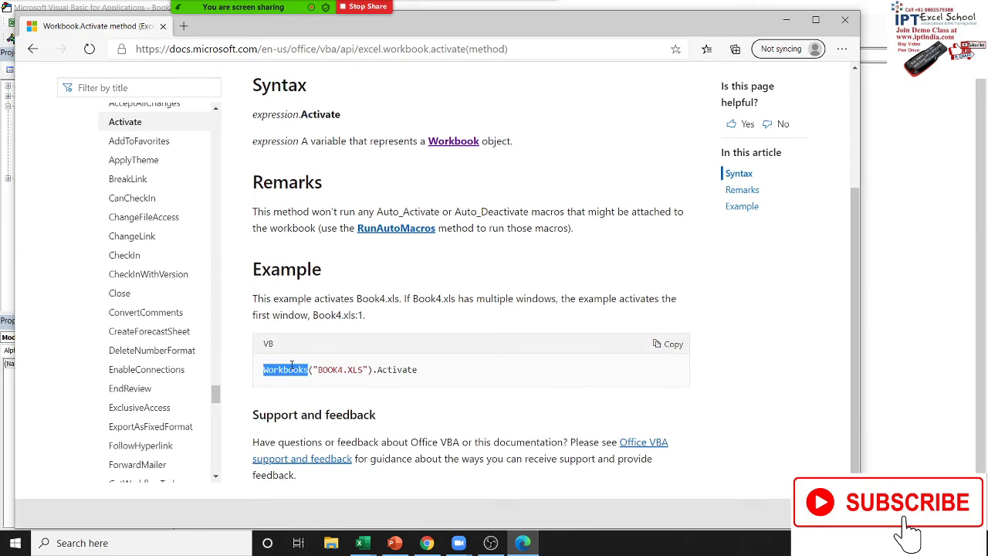
click(120, 294)
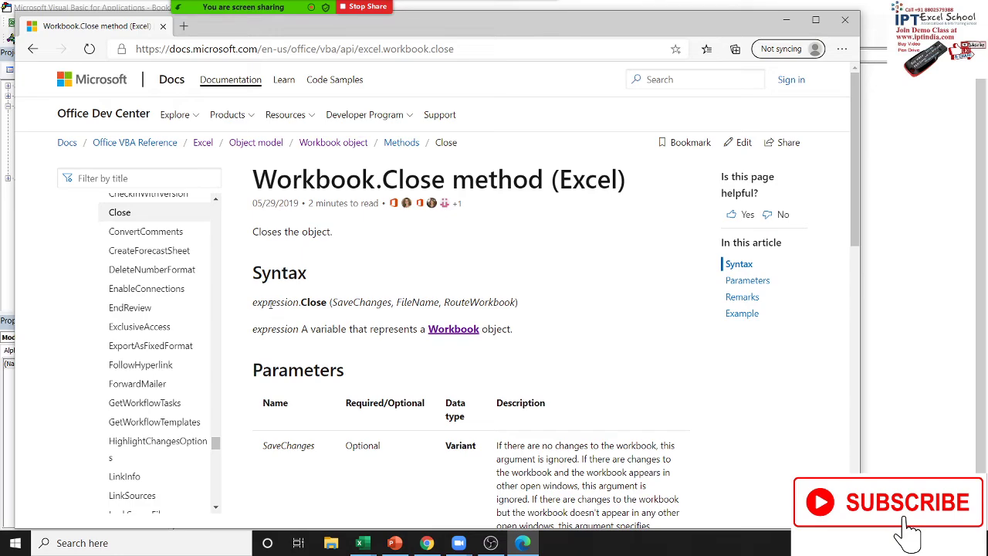
- Highlight expression, SaveChanges and RouteWorkbook in the Workbook.Close syntax line
double_click(271, 304)
click(342, 305)
double_click(342, 305)
click(400, 305)
triple_click(474, 306)
double_click(474, 306)
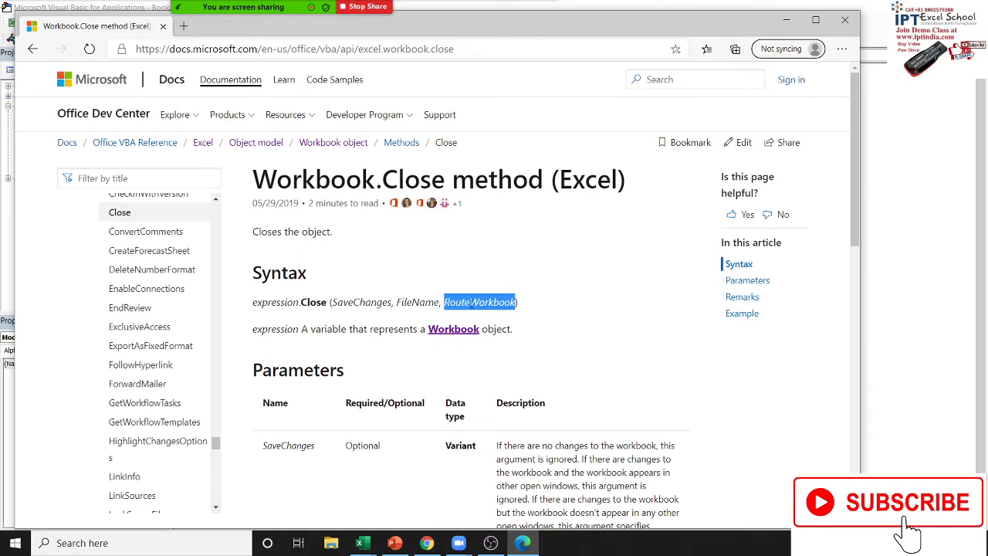
- Go over the Close parameters, marking Optional for SaveChanges and the FileName description
scroll(433, 309, down, 2)
click(301, 310)
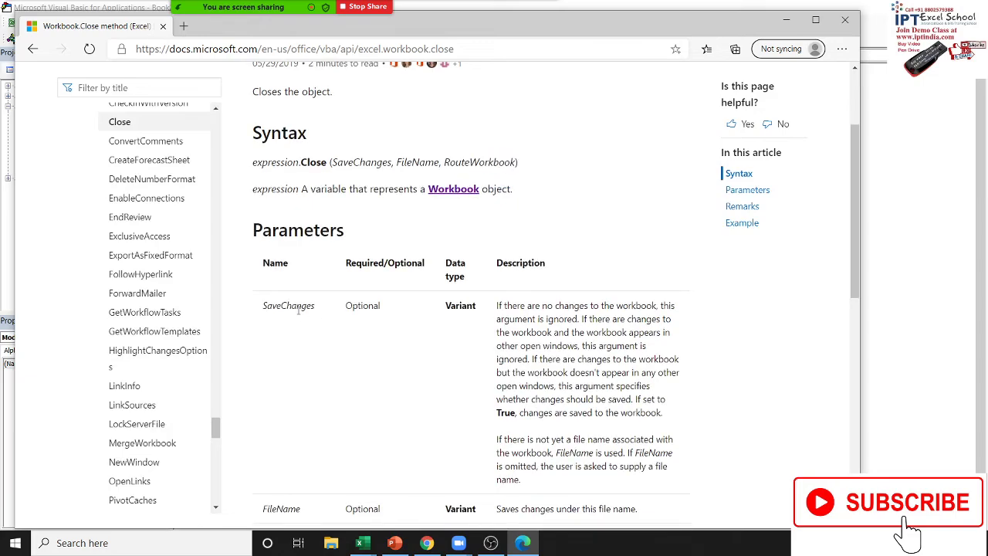
double_click(356, 308)
drag(497, 306, 543, 413)
scroll(543, 414, down, 1)
scroll(543, 413, down, 1)
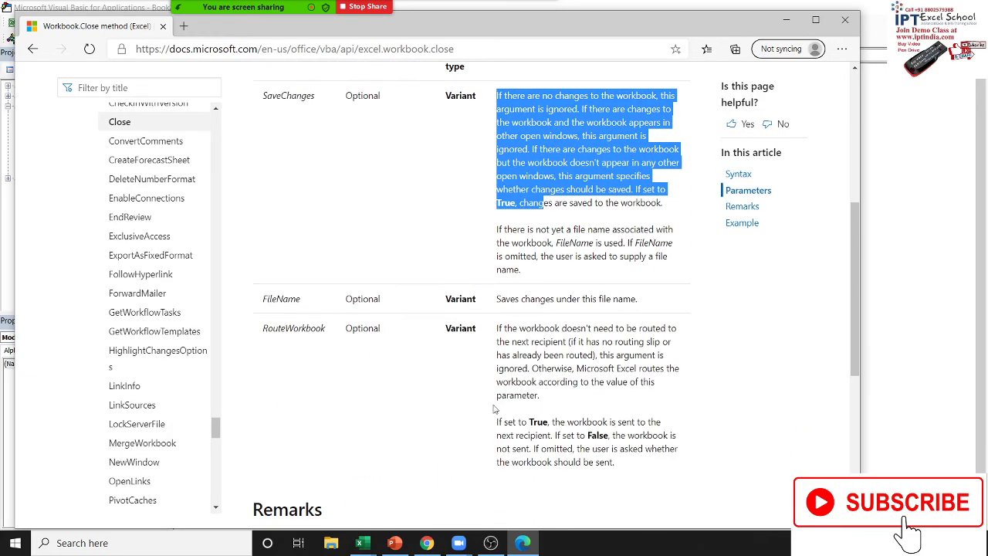
double_click(283, 299)
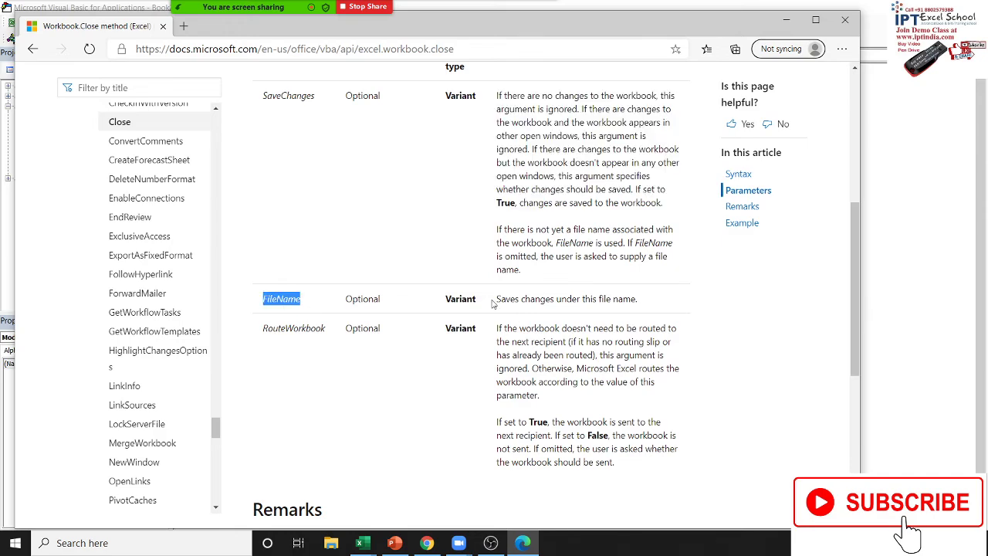
drag(495, 304, 598, 324)
click(478, 353)
drag(478, 353, 498, 413)
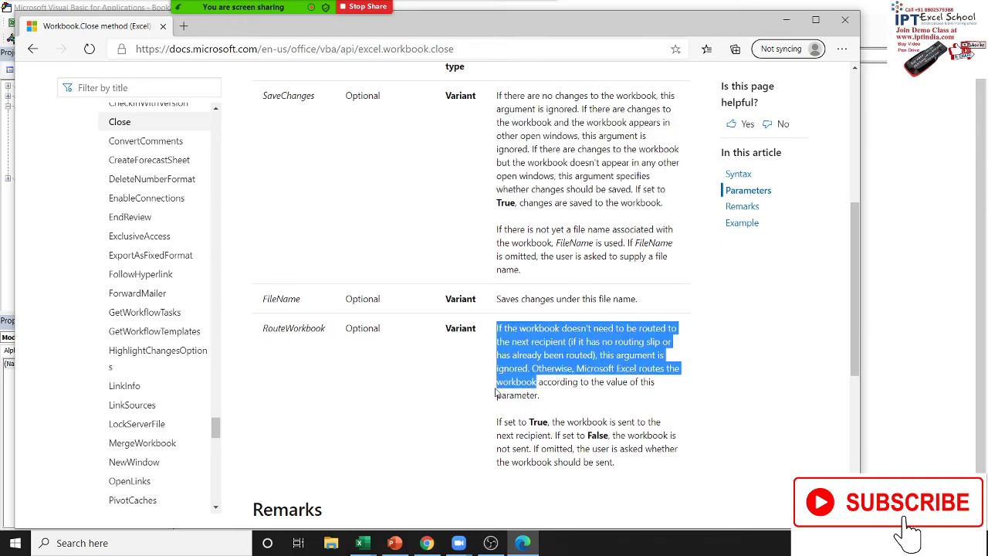
- Select the Close example code line and scroll back up through the page
scroll(498, 413, down, 2)
scroll(496, 410, down, 2)
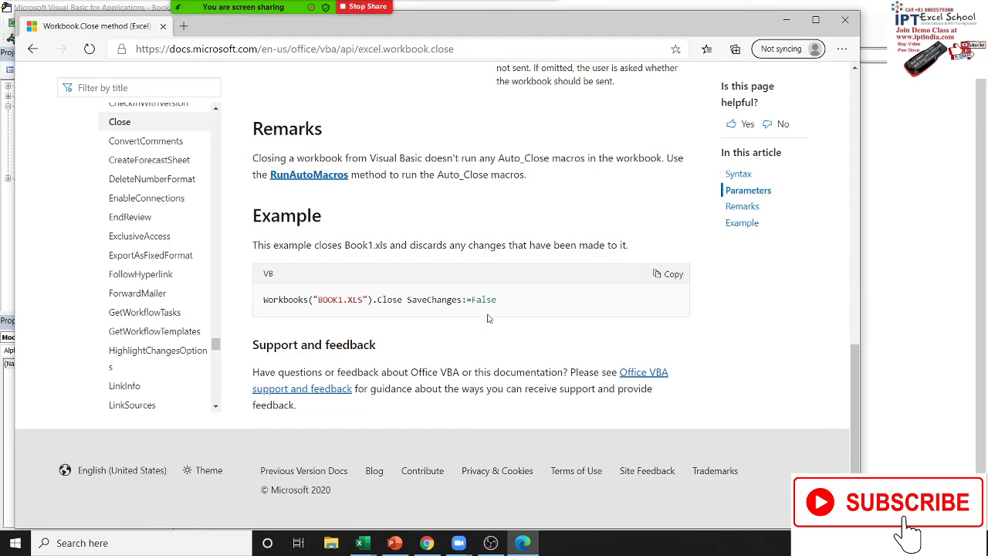
drag(502, 302, 262, 300)
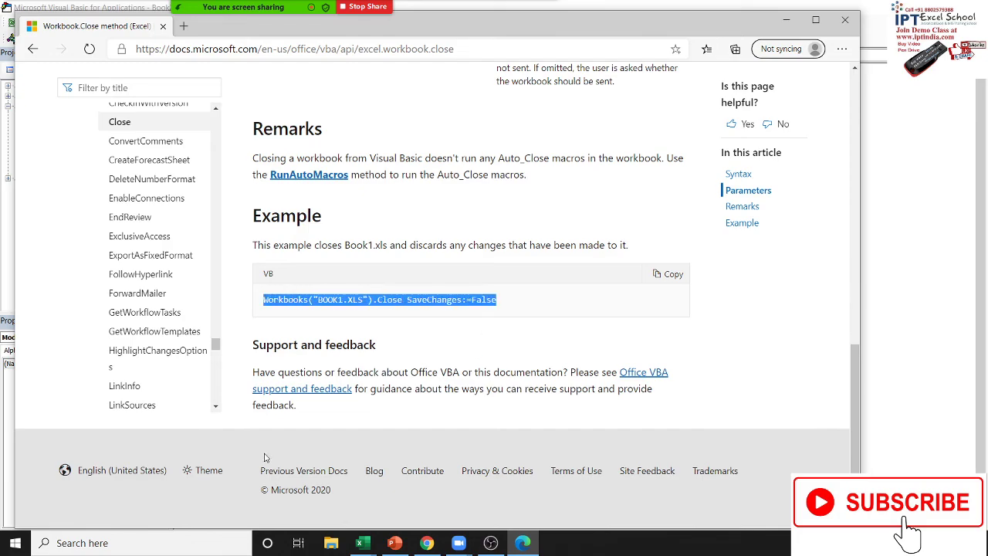
scroll(183, 386, up, 2)
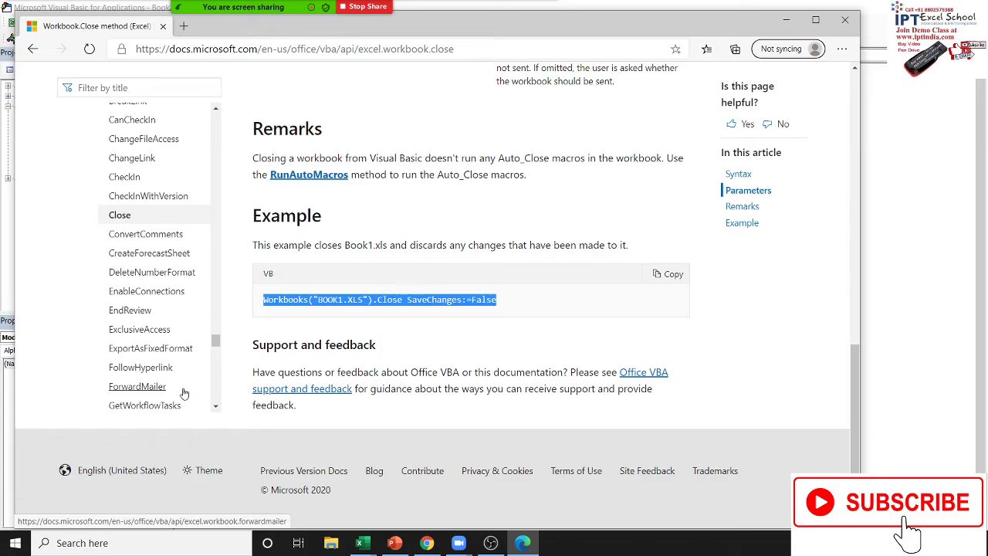
scroll(177, 308, down, 2)
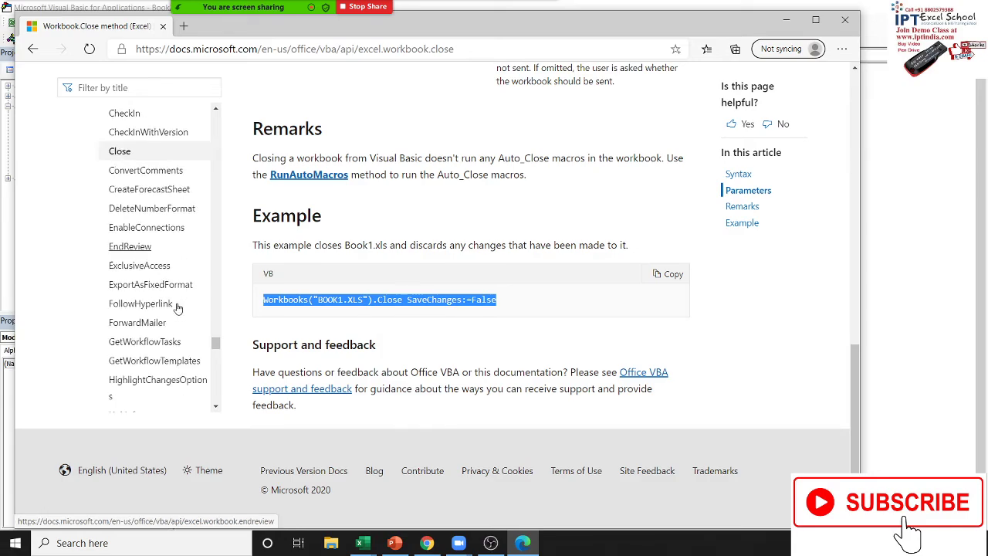
scroll(178, 309, up, 1)
scroll(181, 313, up, 1)
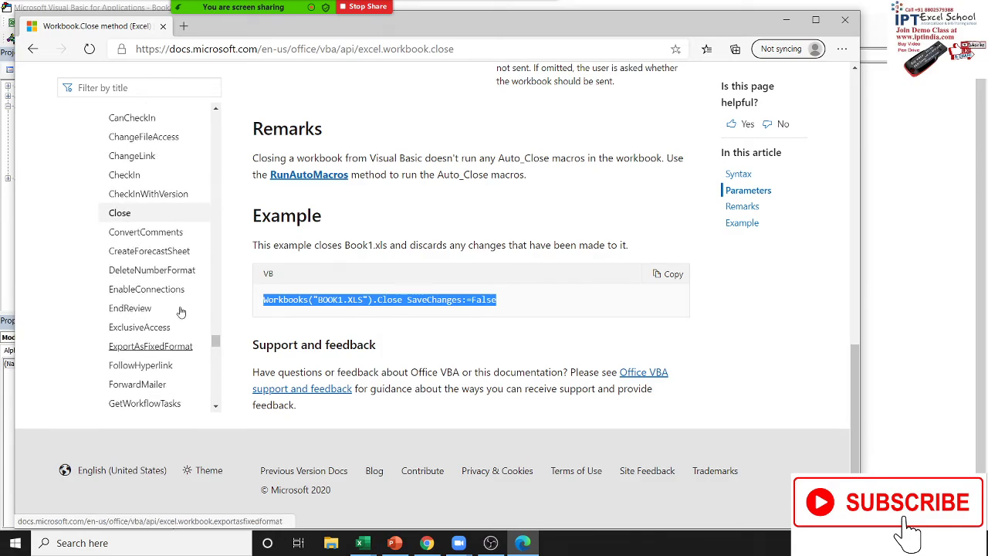
scroll(181, 313, up, 2)
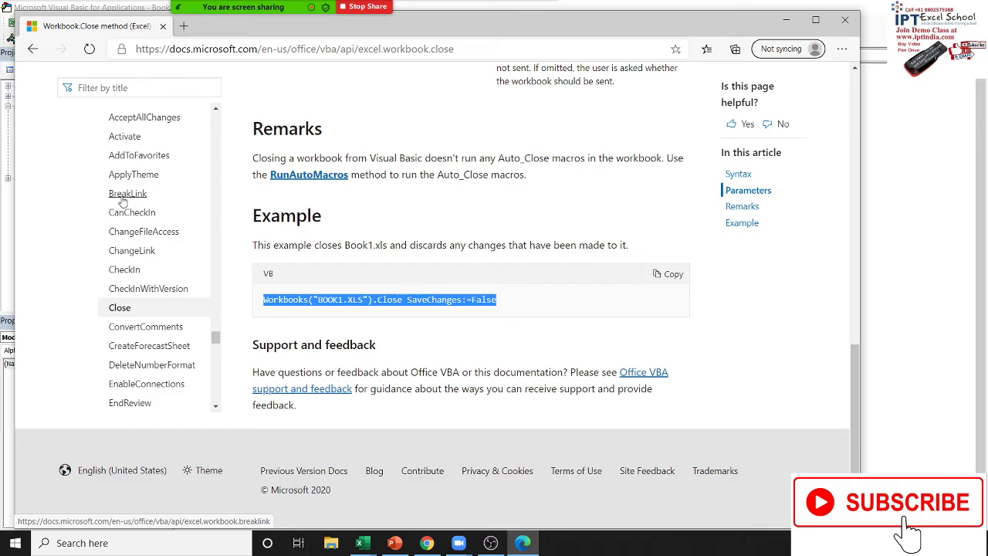
- Bring up the Workbook.BreakLink reference and scroll to its Name, Type parameters and example
click(122, 199)
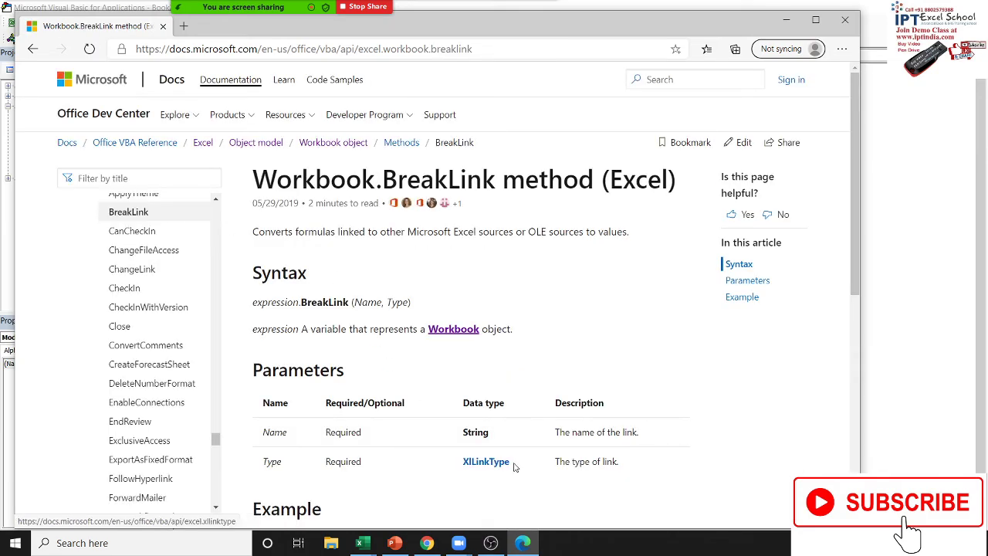
scroll(515, 466, down, 2)
scroll(524, 427, down, 2)
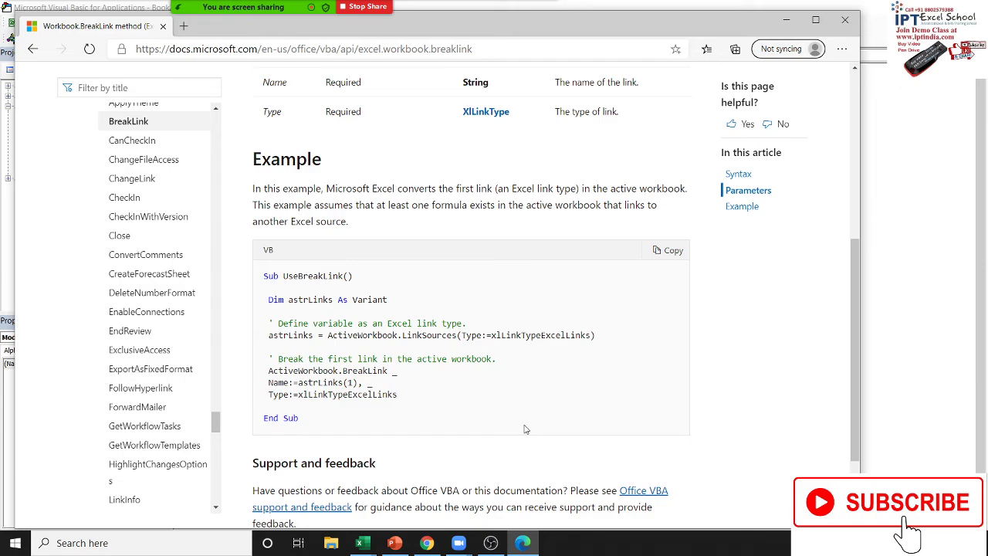
- In Book2's F15, enter a formula referencing Data.xlsx City!B2:B8 so Pune through Nagpur spill down
click(371, 544)
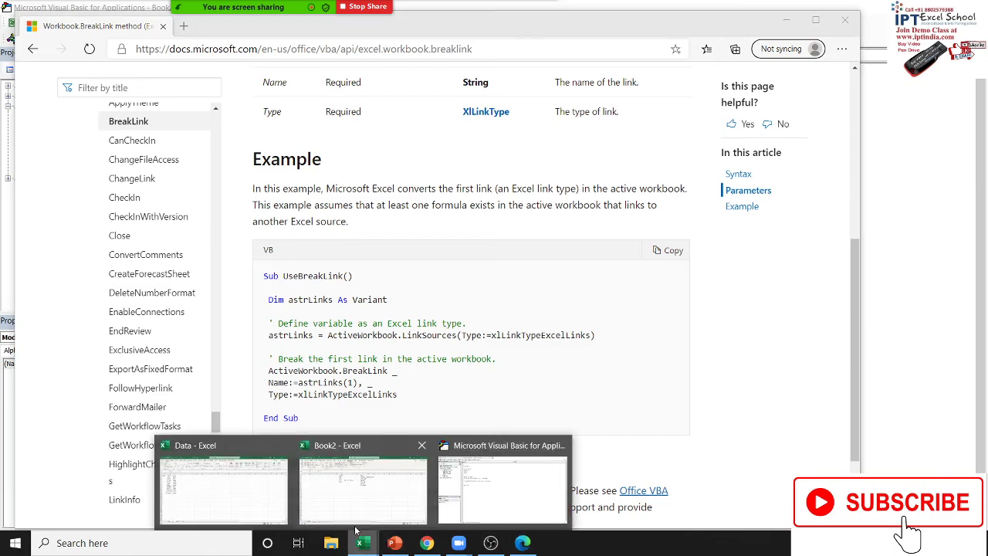
mouse_move(223, 491)
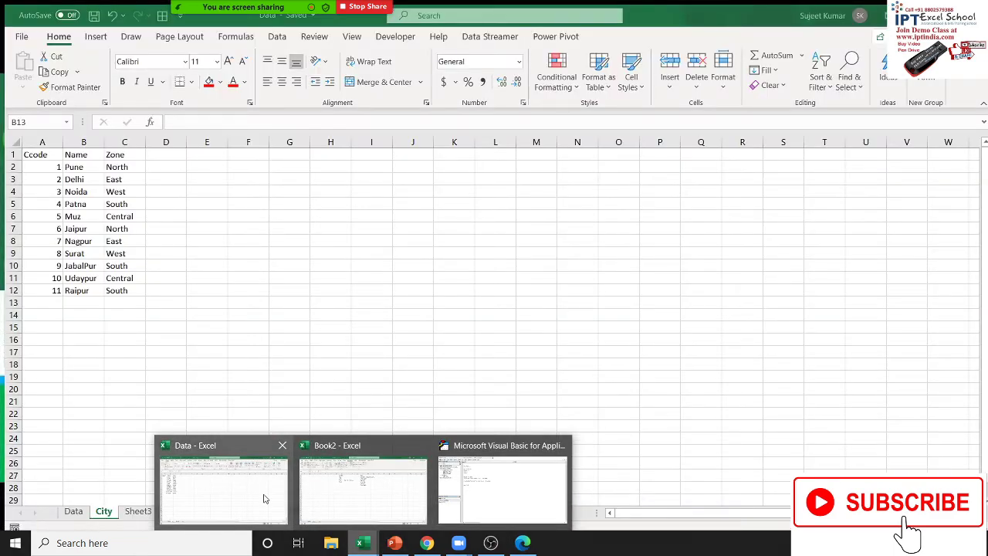
click(346, 494)
click(249, 319)
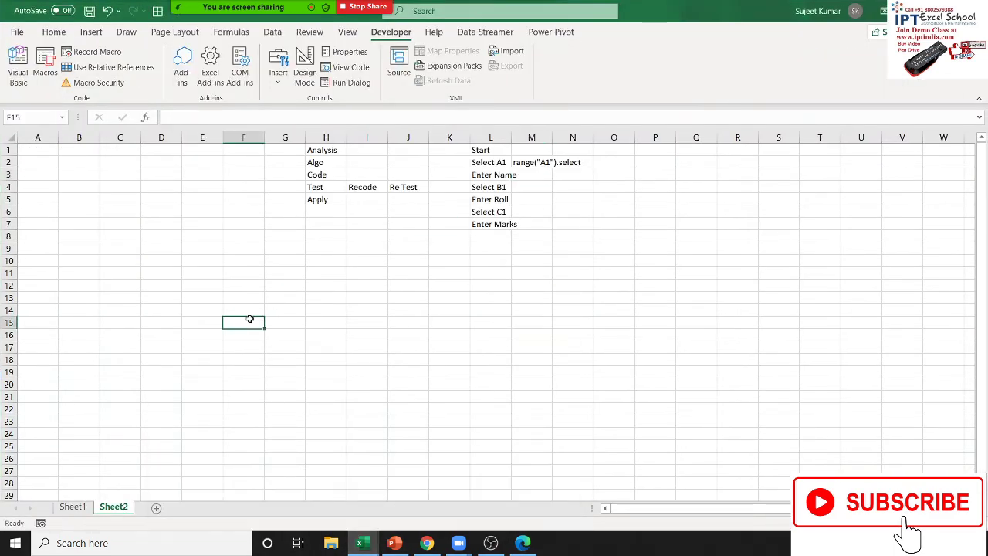
text(=)
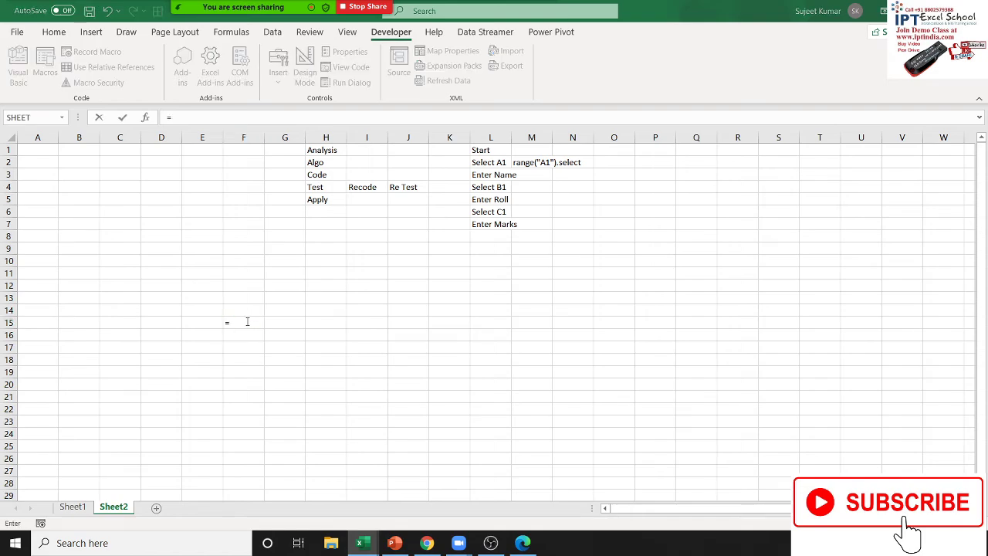
key(alt+Tab)
key(alt+Tab)
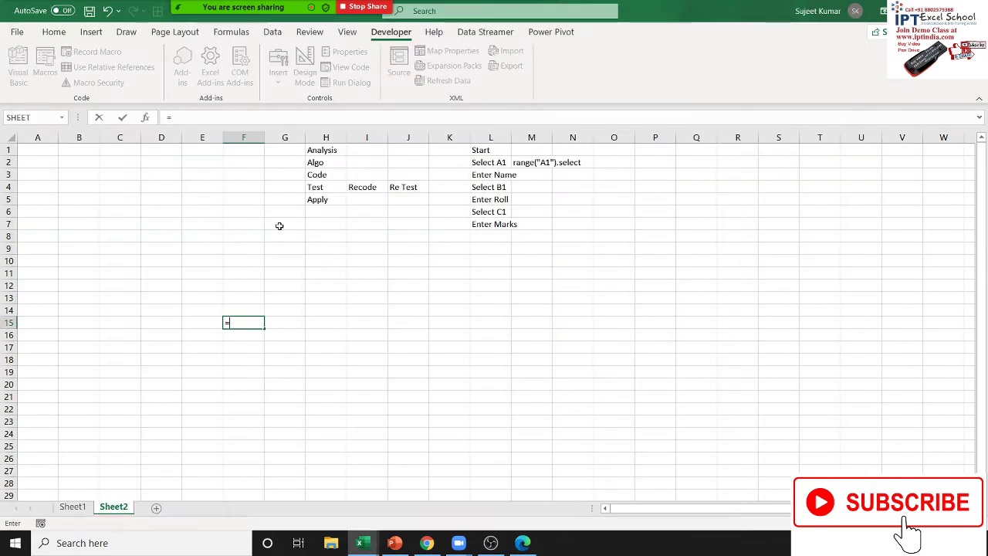
click(360, 543)
mouse_move(223, 485)
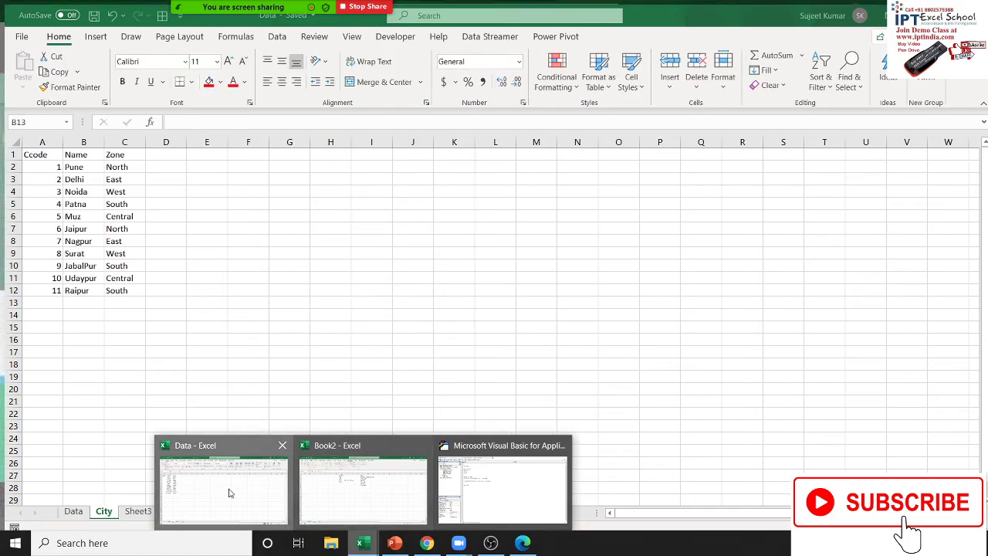
click(229, 492)
drag(73, 163, 95, 237)
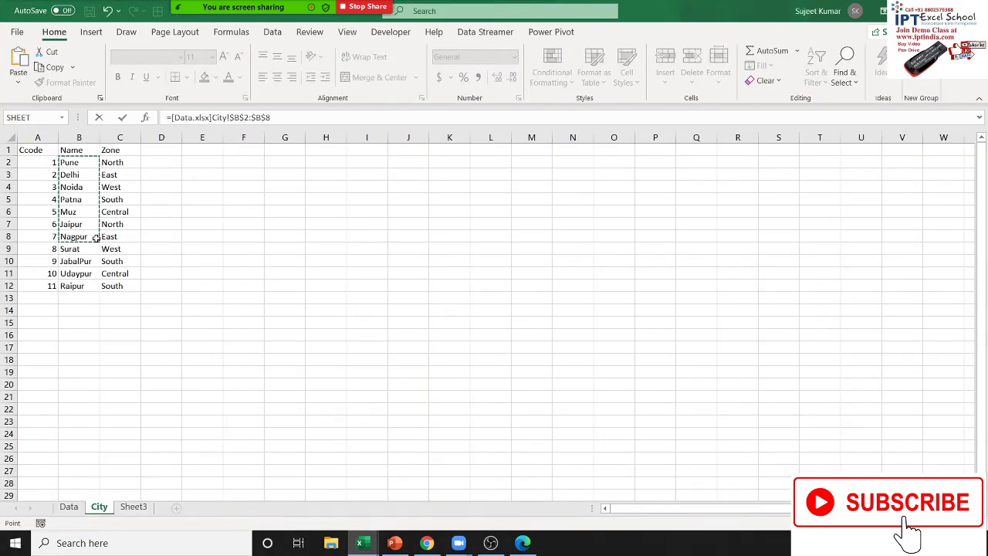
key(Return)
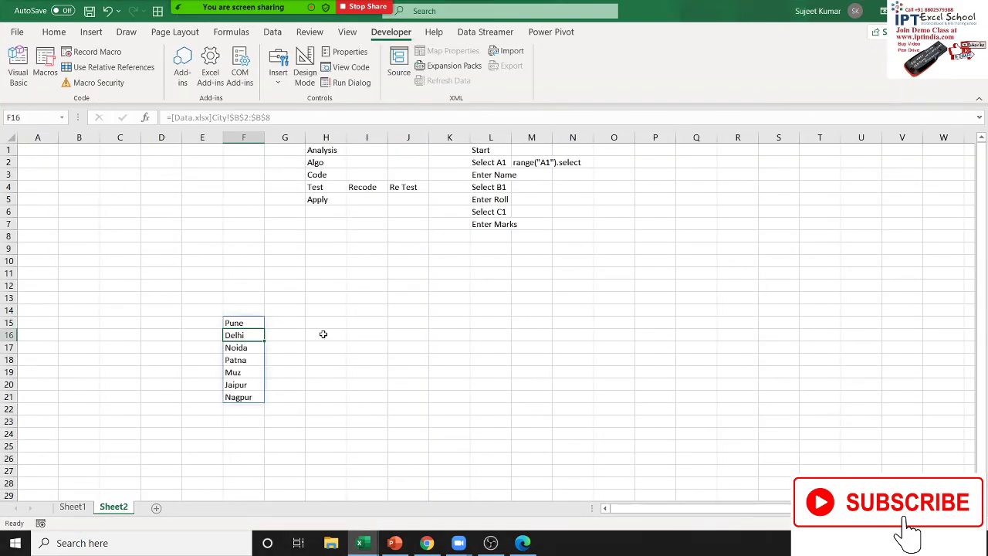
click(323, 334)
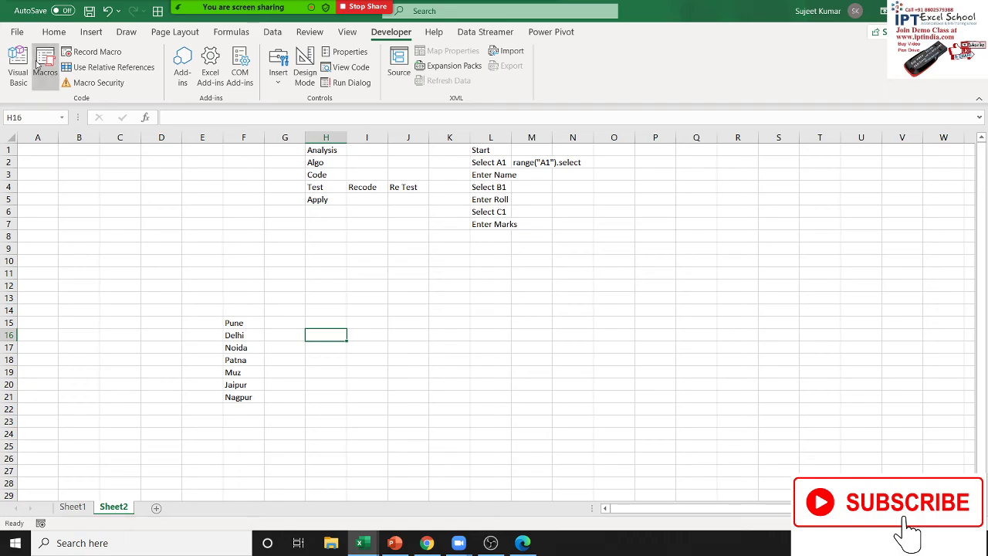
- Save Book2 as the macro-enabled workbook LNBR.xlsm in the local Documents folder
click(90, 10)
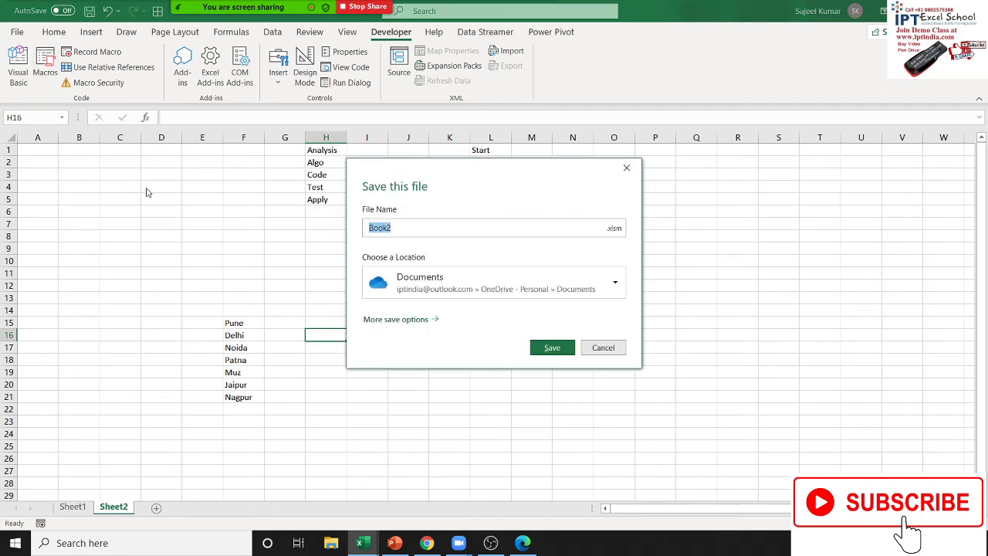
click(510, 288)
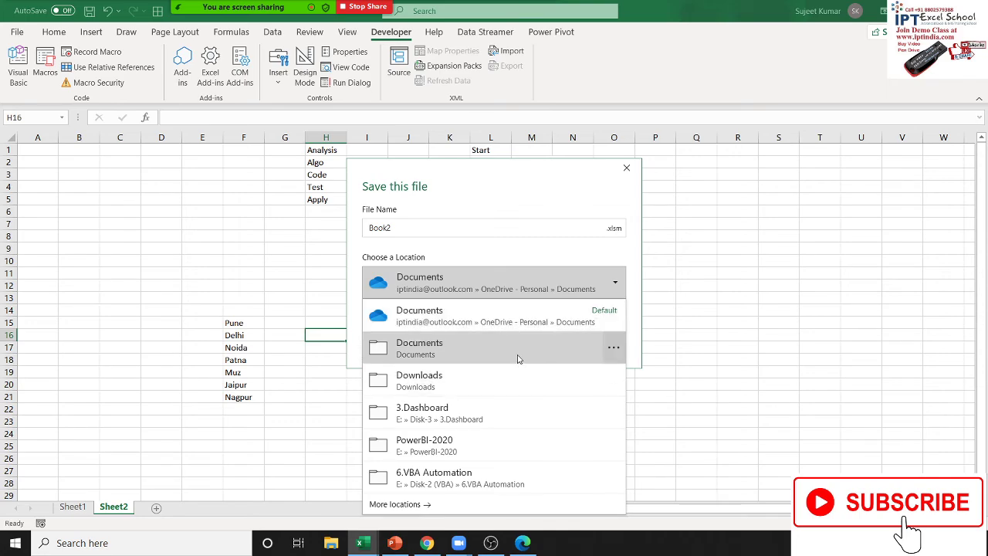
click(518, 349)
click(421, 226)
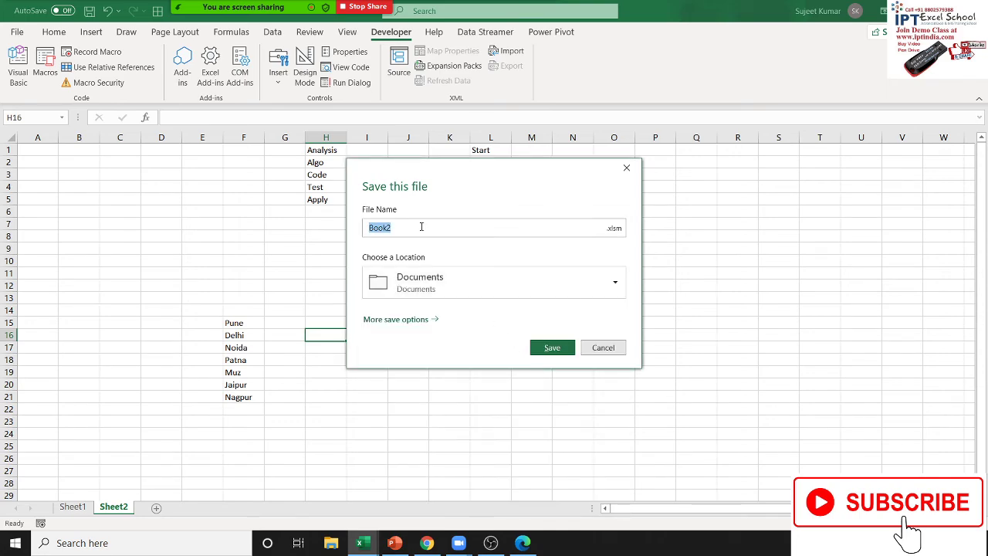
text(LNB)
text(E)
key(BackSpace)
text(R)
click(553, 347)
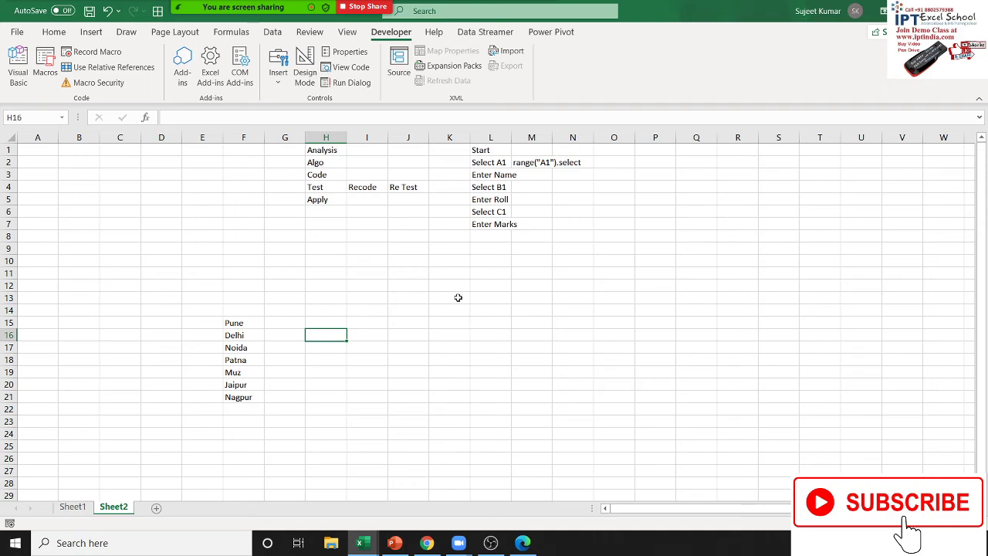
click(236, 335)
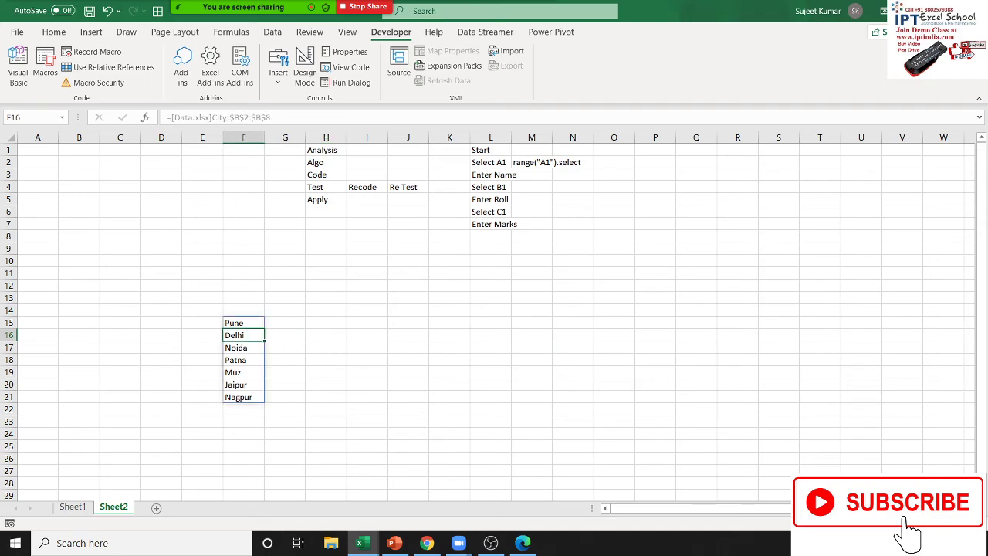
- Close the Excel workbooks and bring up a File Explorer window on Quick access
key(ctrl+Tab)
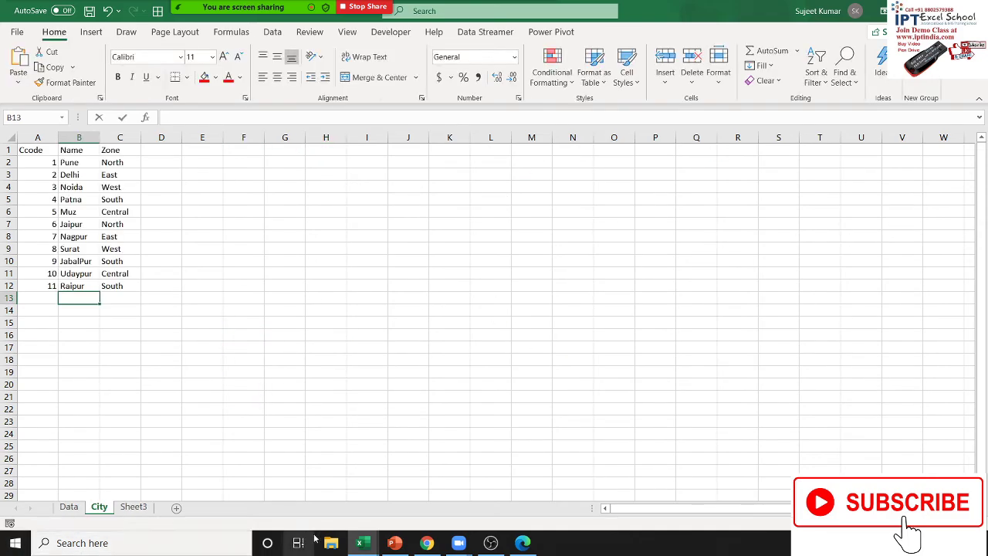
click(331, 542)
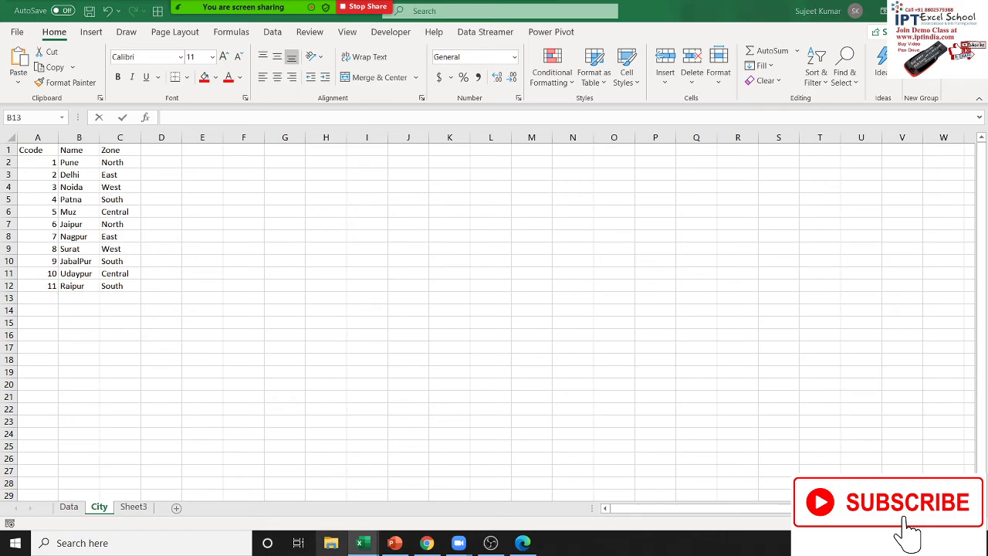
click(331, 542)
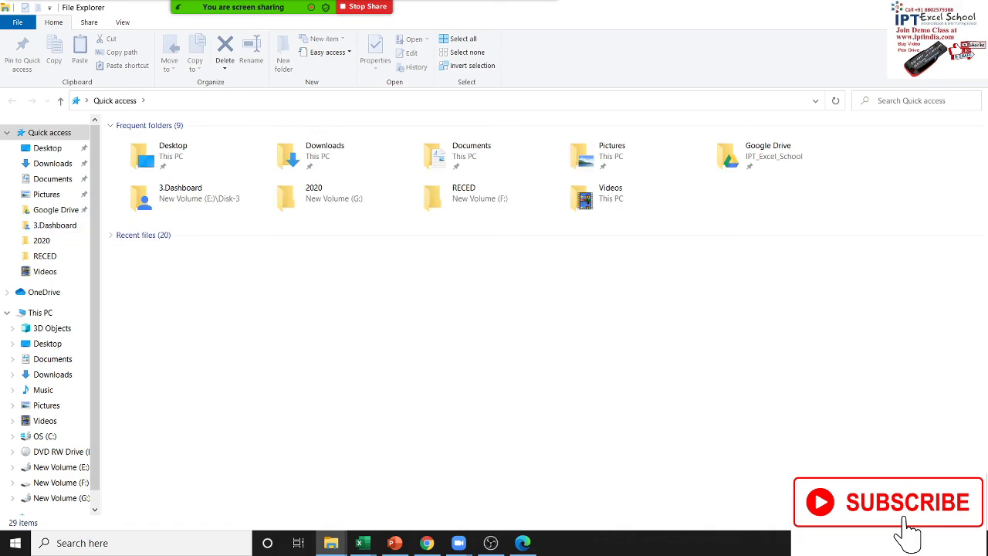
click(340, 509)
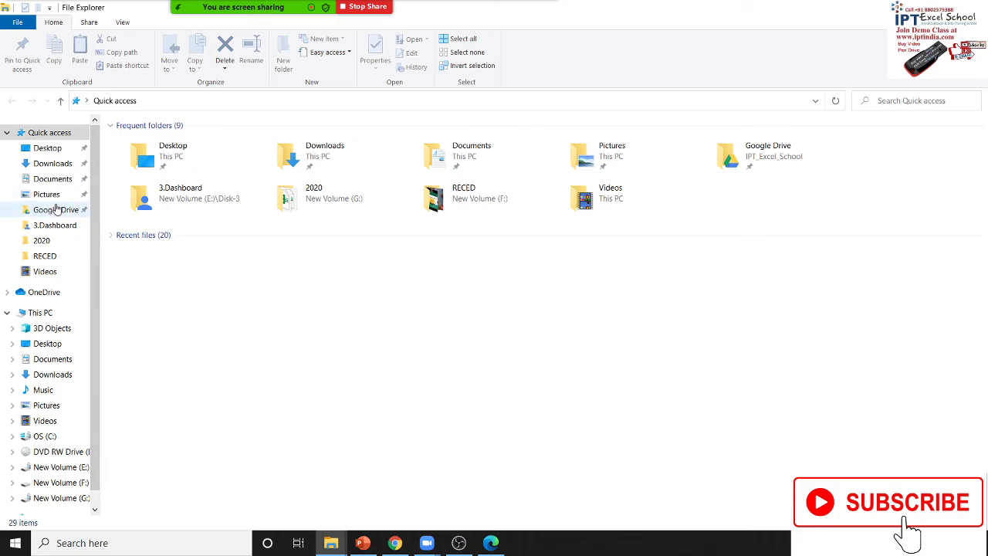
click(54, 164)
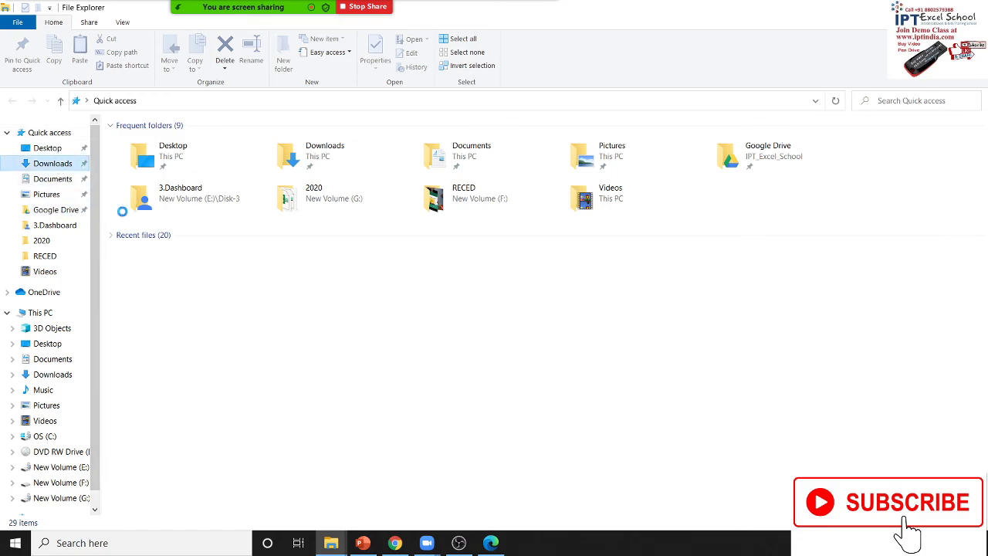
- In Documents, permanently delete the Data workbook with Shift+Delete, then open LNBR.xlsm
click(43, 180)
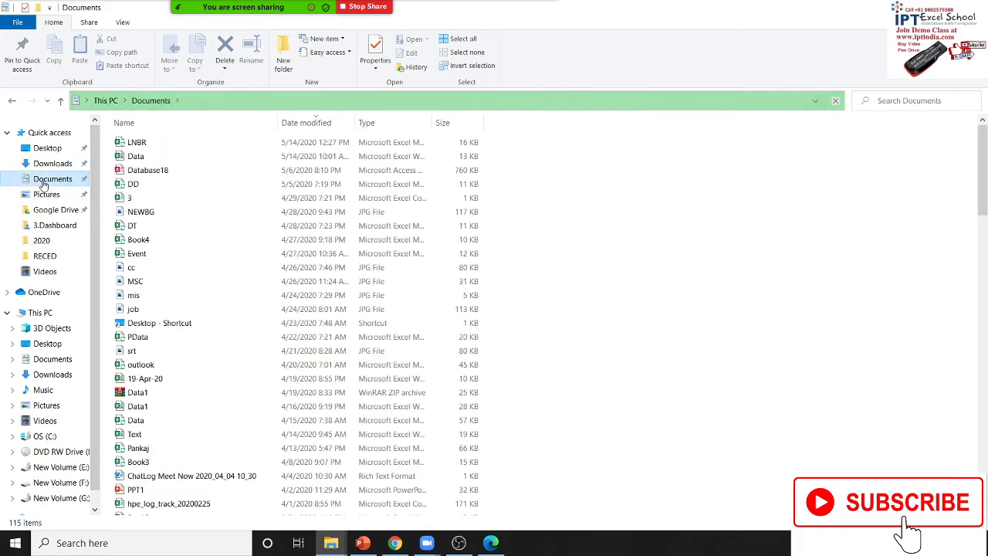
click(135, 156)
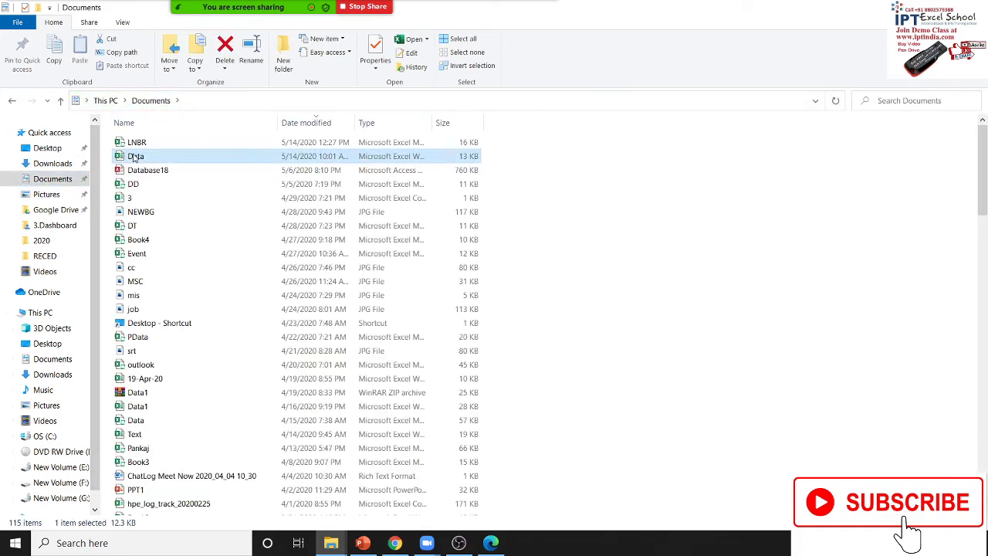
key(shift+Delete)
click(550, 321)
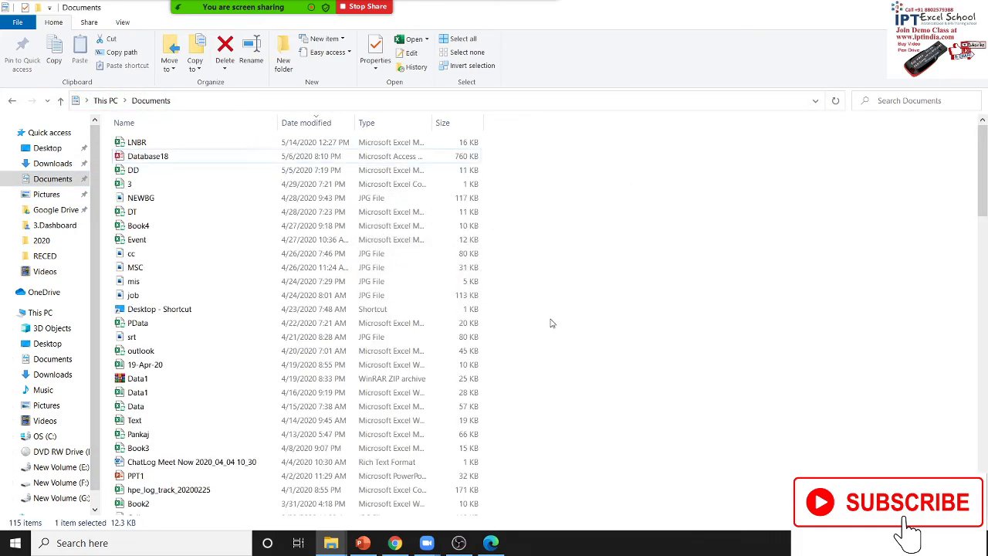
click(176, 143)
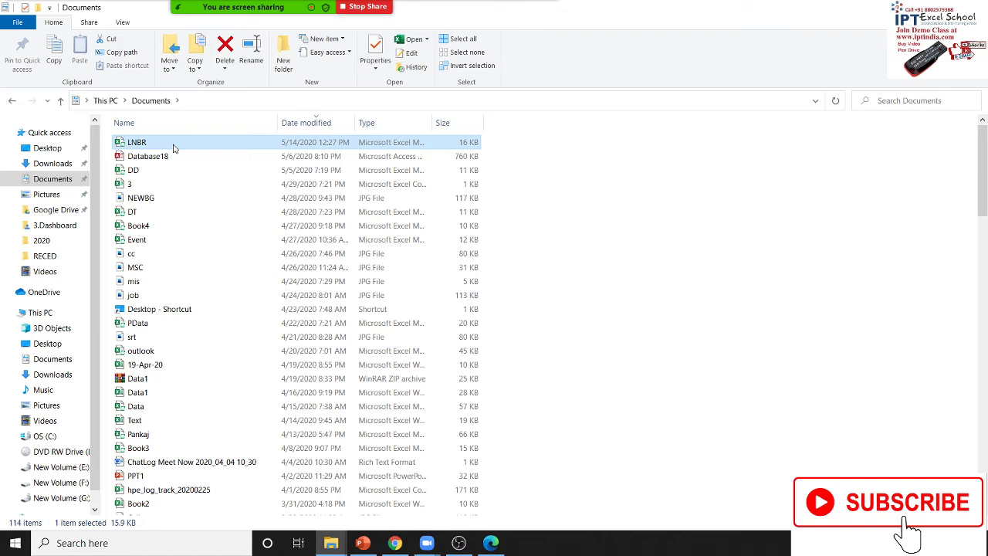
double_click(174, 143)
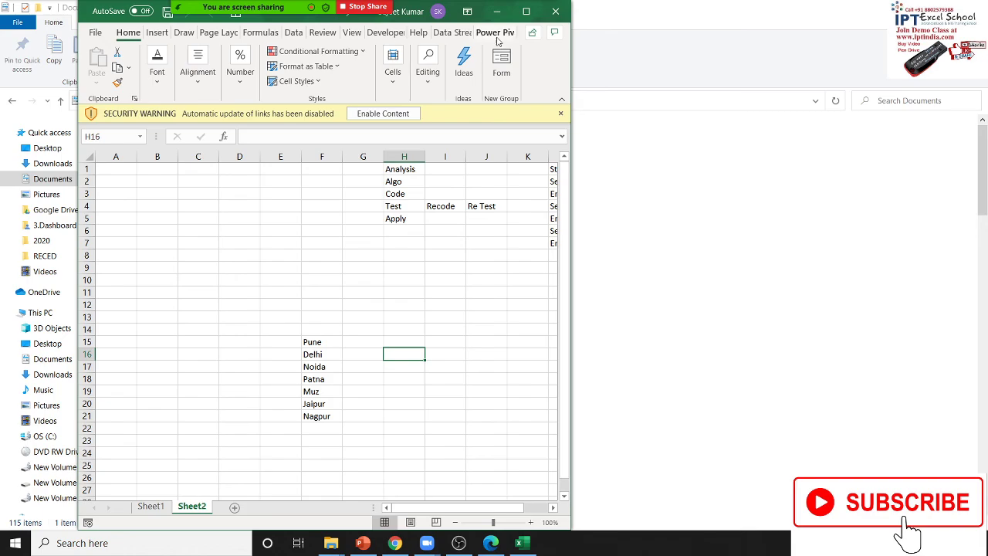
- Maximize Excel and enable the workbook's external content, moving the link warning aside
click(526, 17)
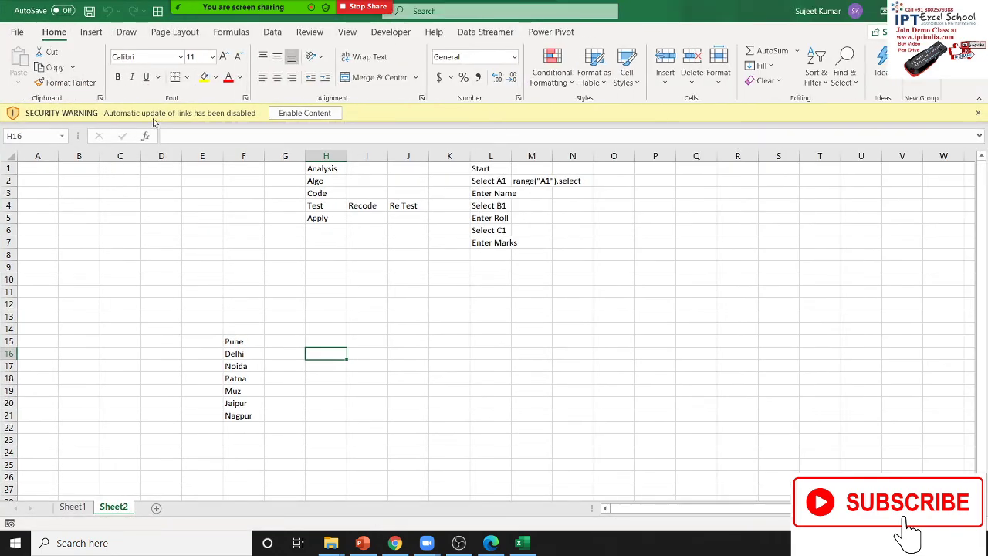
click(300, 116)
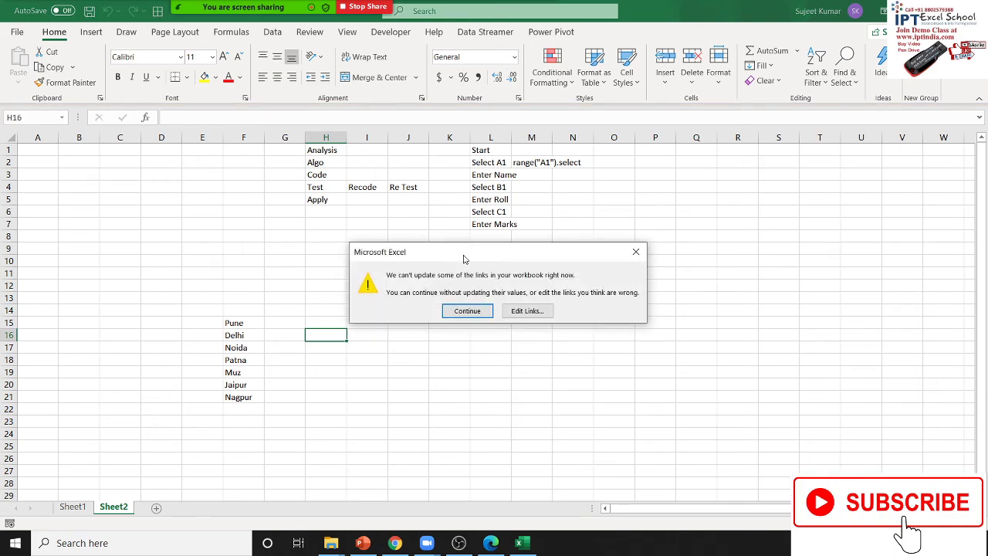
drag(465, 253, 370, 224)
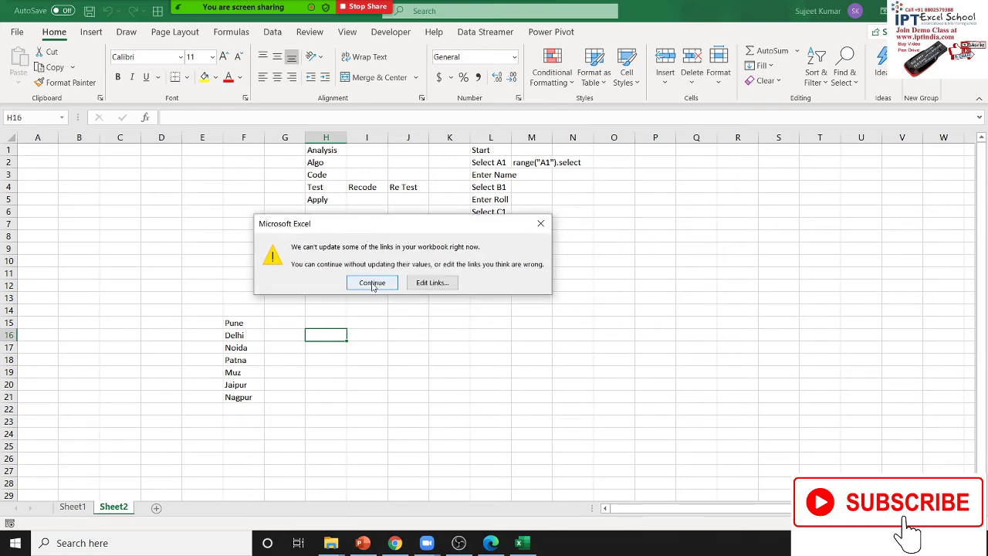
- Break the missing Data.xlsx link in Edit Links and confirm with Break Links
click(419, 284)
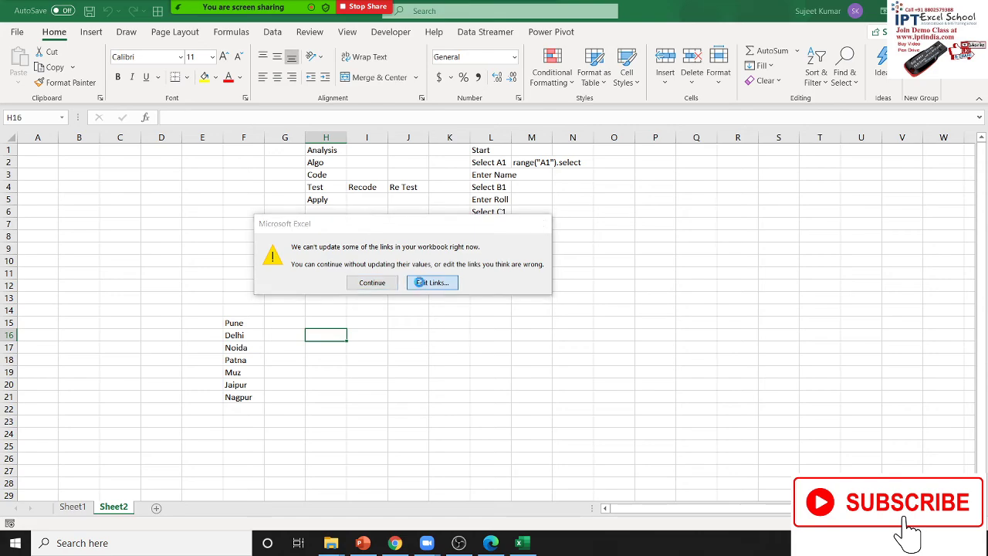
click(516, 357)
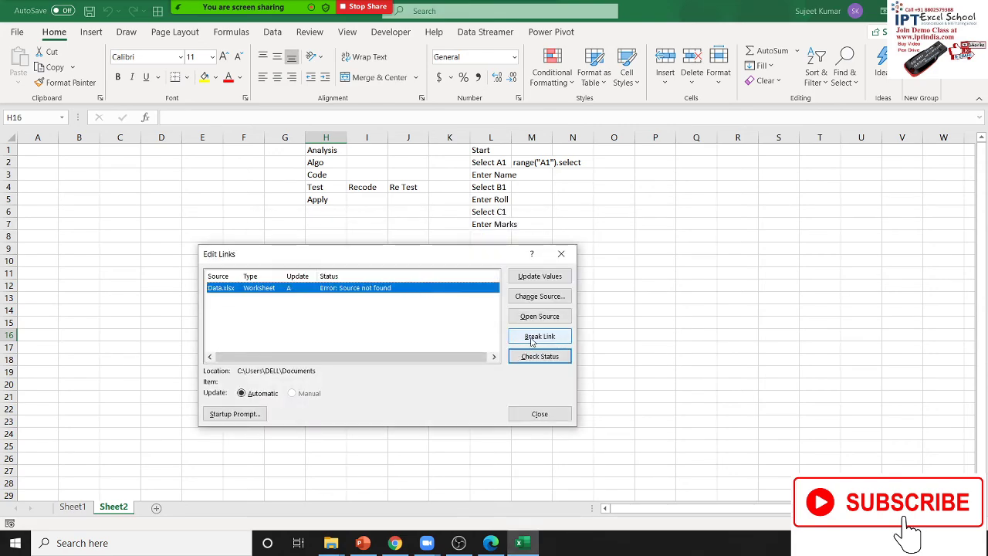
click(532, 340)
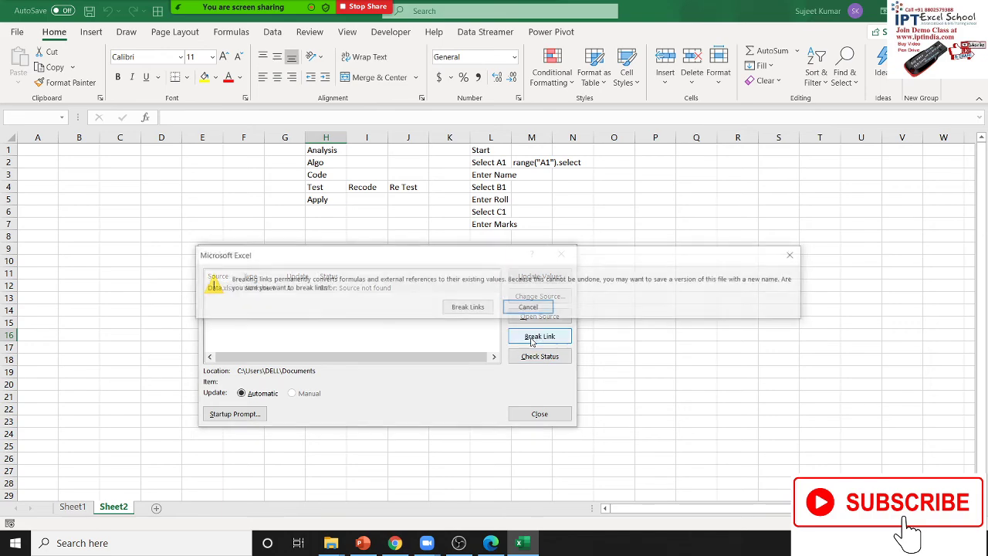
click(476, 309)
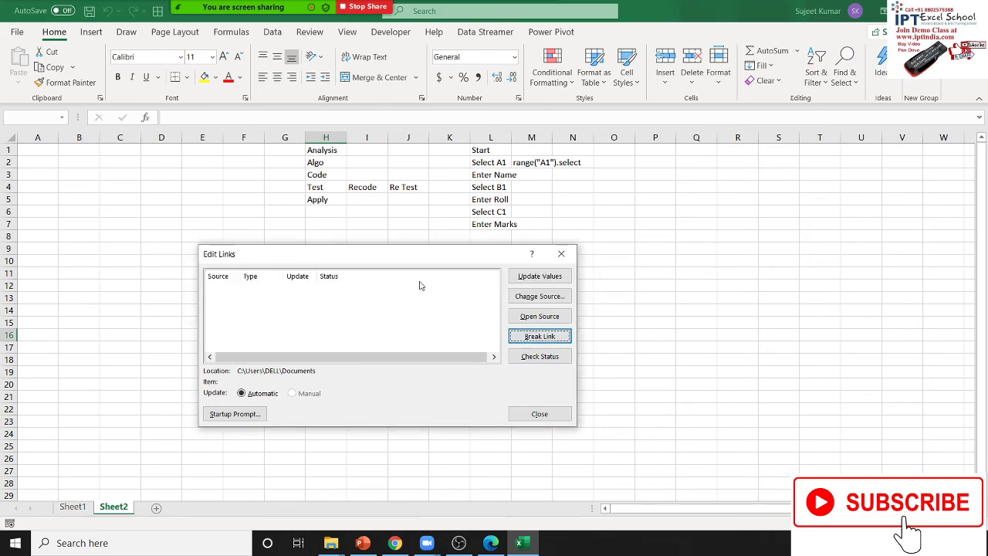
drag(429, 261, 602, 248)
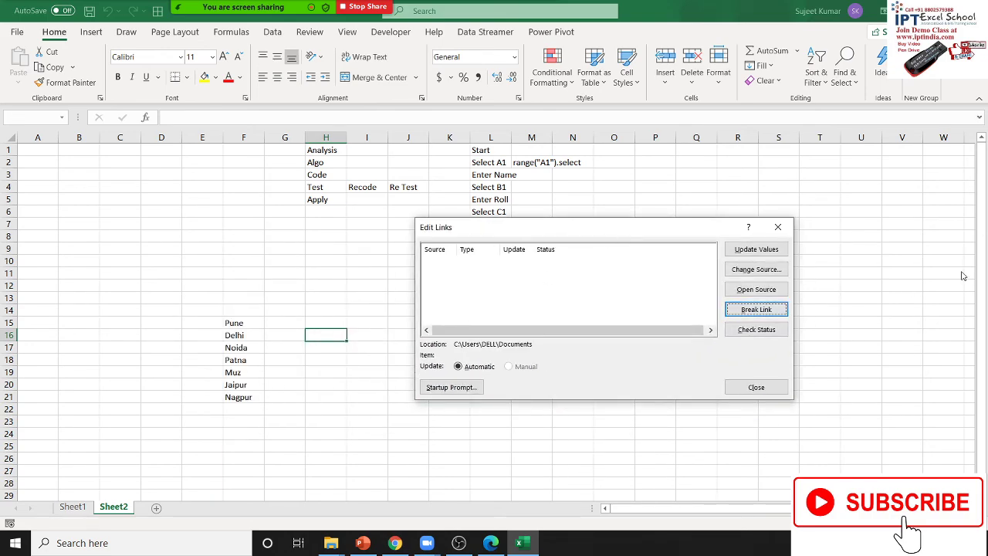
- Close the emptied Edit Links dialog and select the cities Pune to Nagpur in F15:F21
click(777, 227)
click(233, 317)
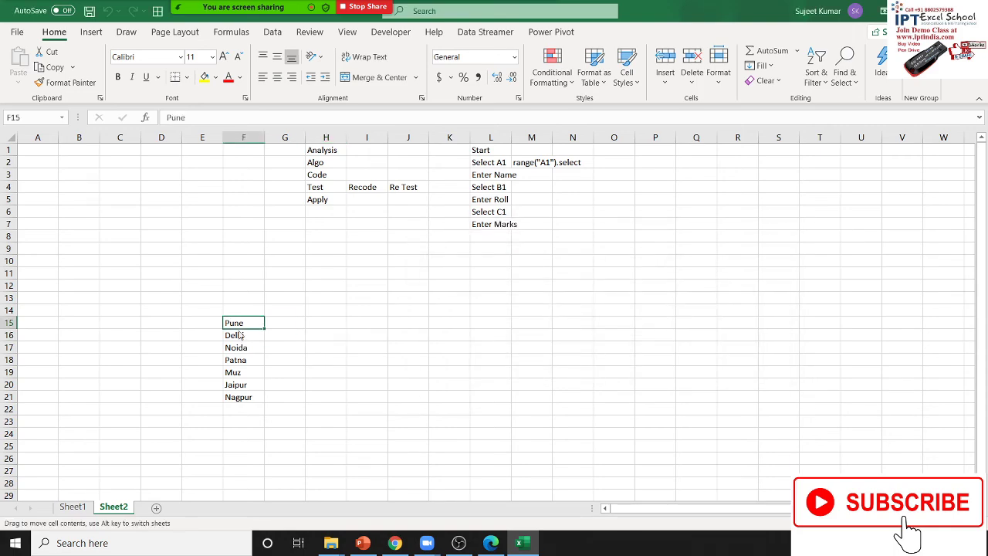
click(234, 347)
click(234, 384)
drag(233, 398, 234, 324)
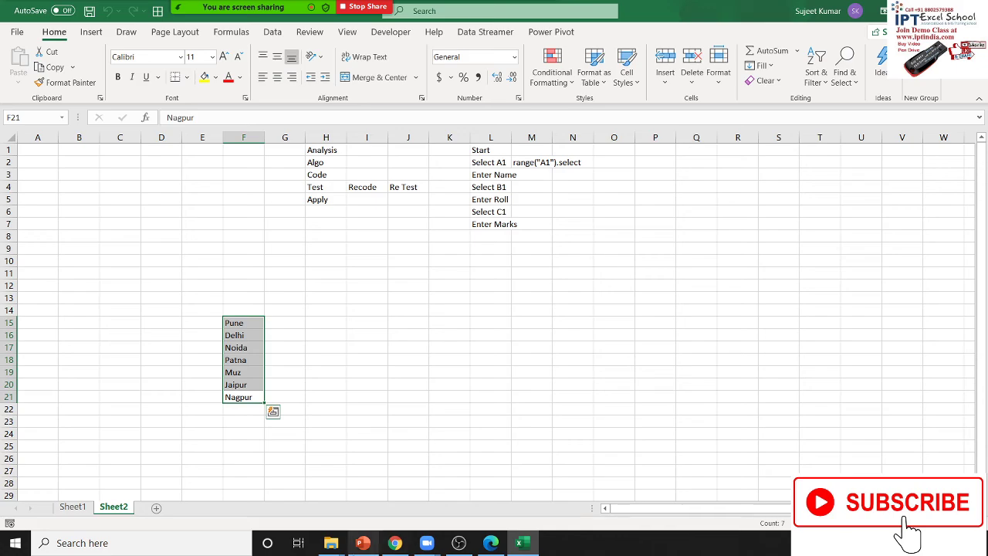
- Bring up the Workbook.BreakLink VBA documentation page in Edge
click(429, 548)
click(395, 543)
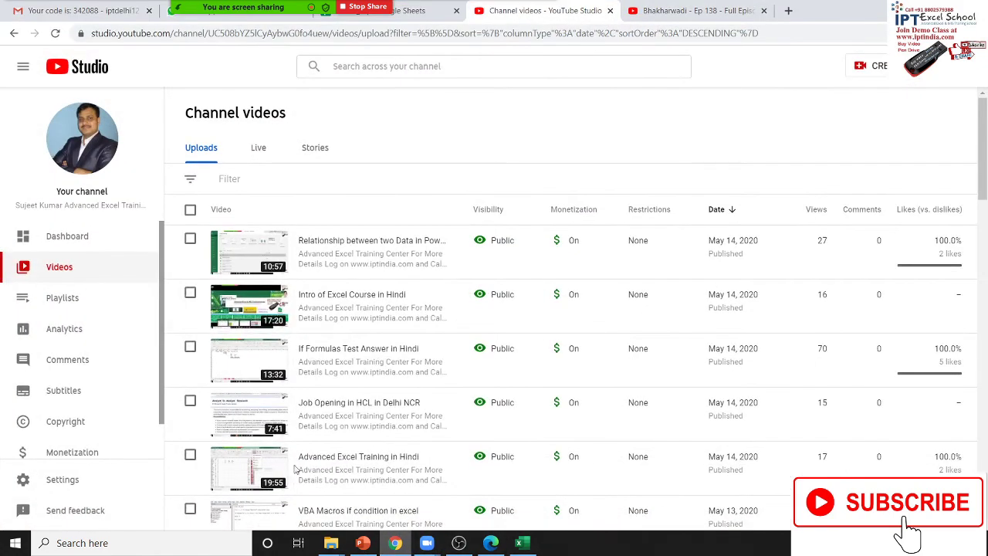
key(ctrl+Tab)
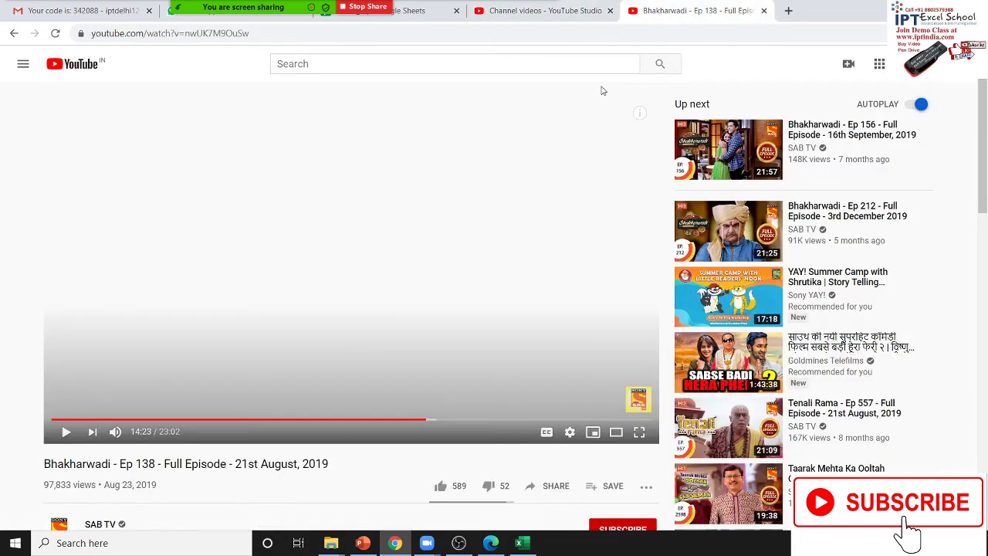
click(544, 10)
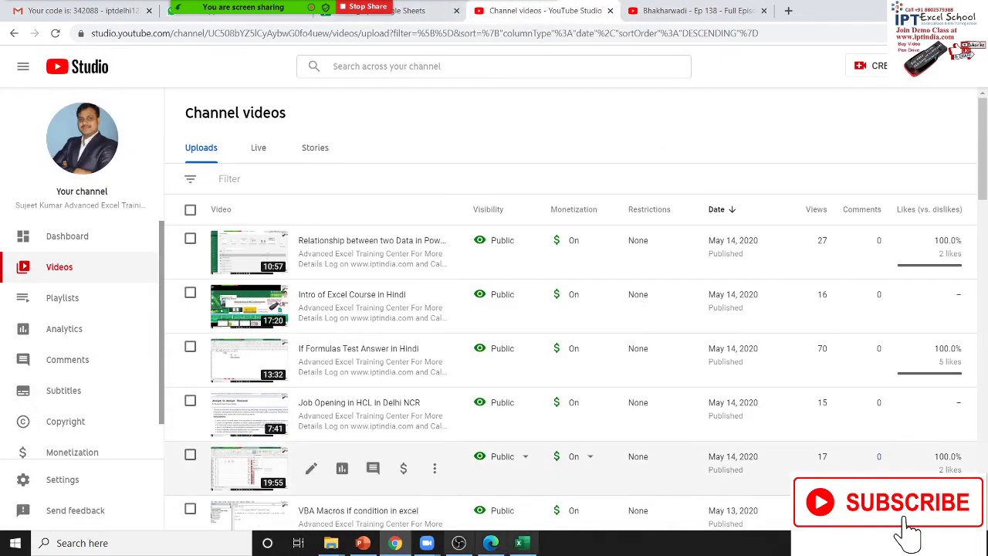
click(491, 543)
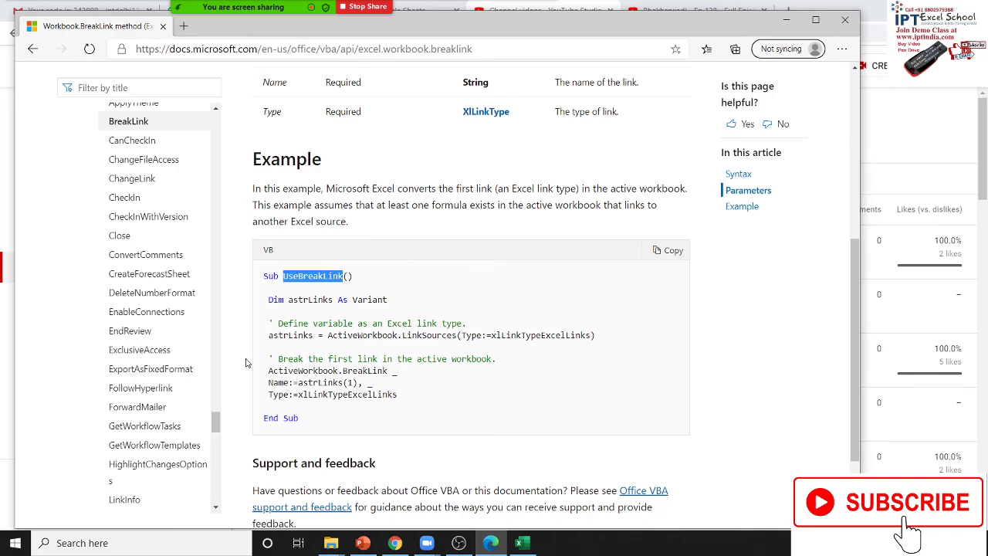
double_click(280, 336)
click(391, 335)
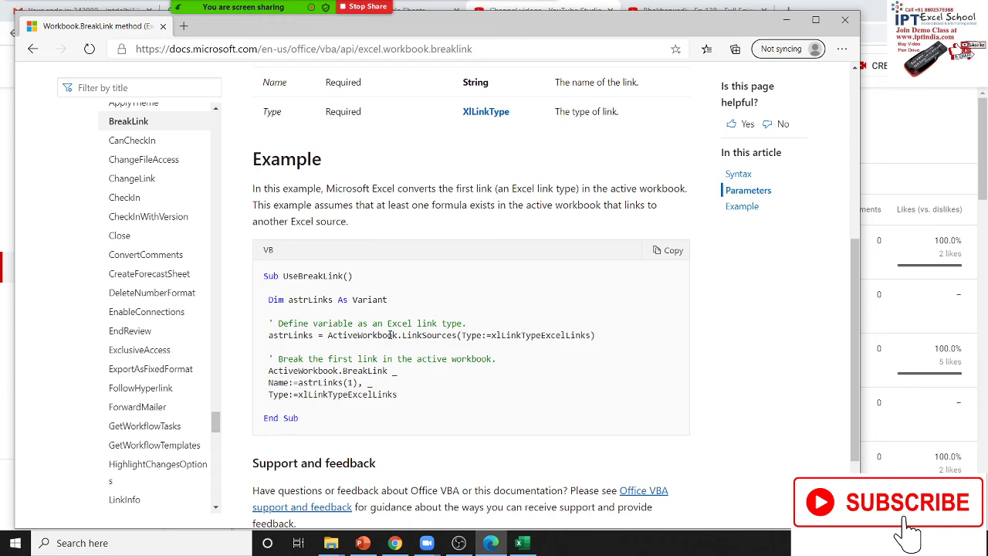
double_click(435, 338)
drag(502, 335, 588, 333)
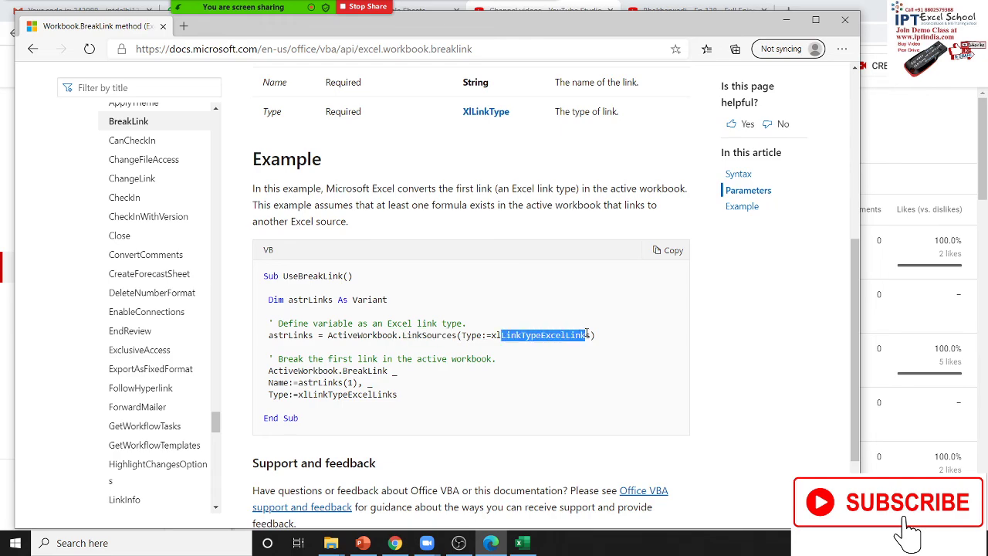
click(353, 369)
double_click(337, 371)
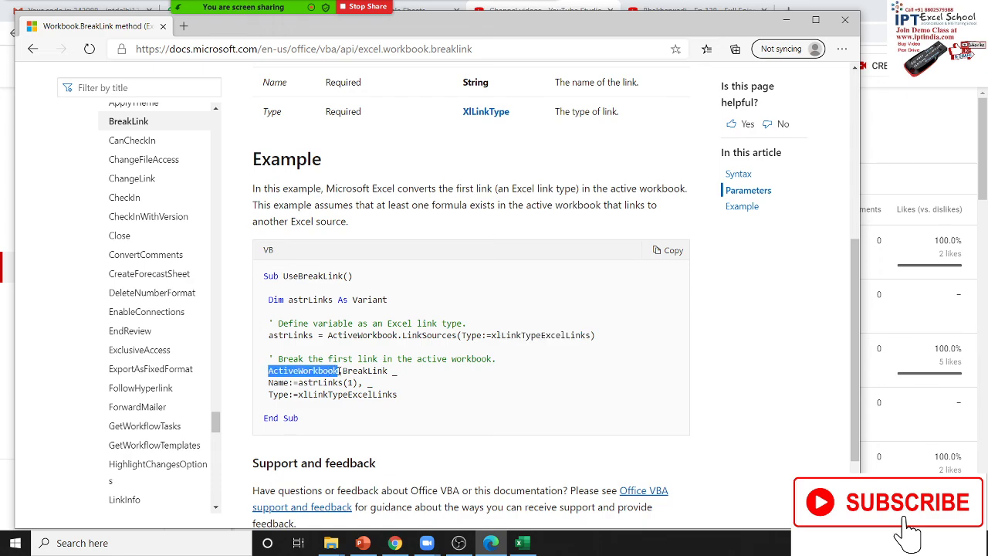
click(349, 371)
double_click(352, 371)
click(276, 383)
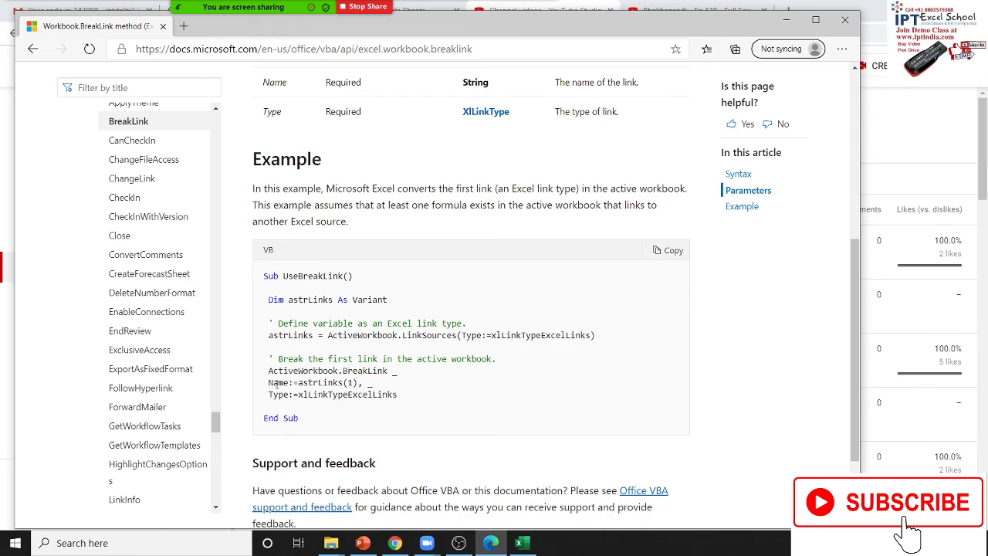
drag(308, 383, 361, 383)
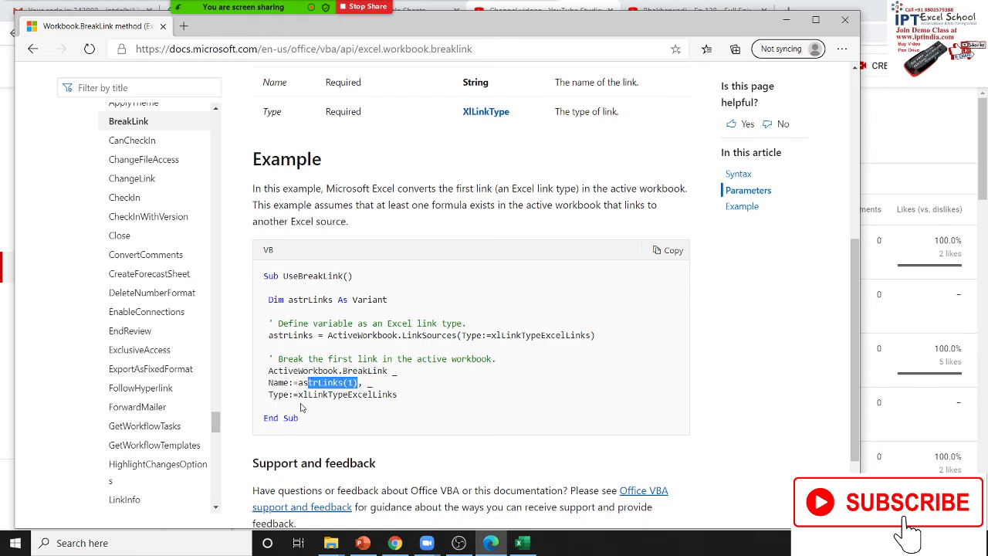
double_click(279, 395)
drag(303, 394, 364, 396)
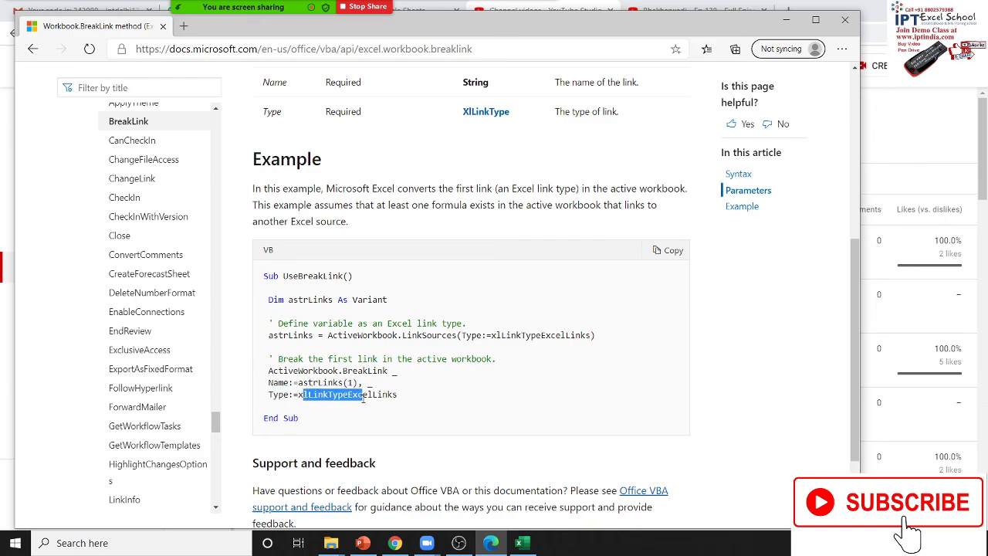
double_click(528, 336)
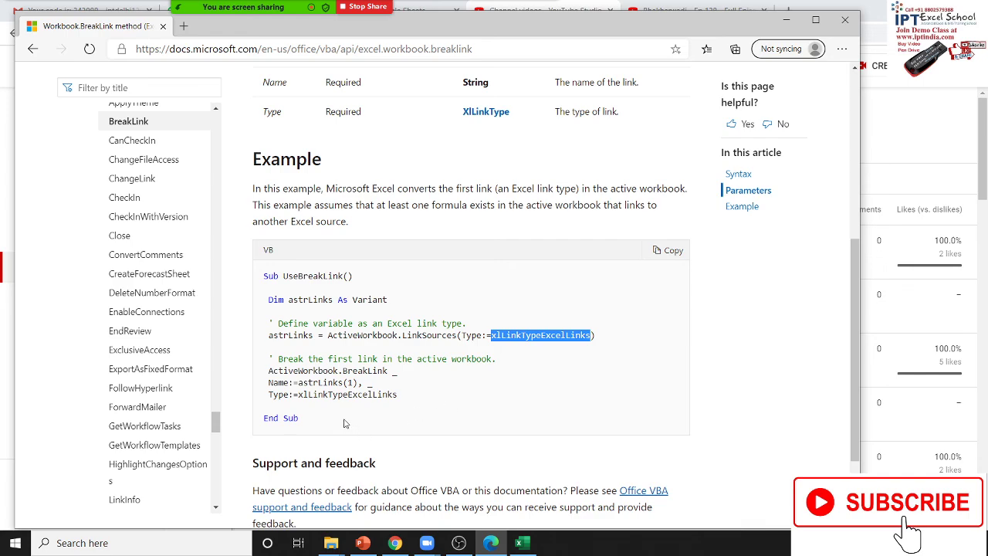
drag(345, 423, 259, 354)
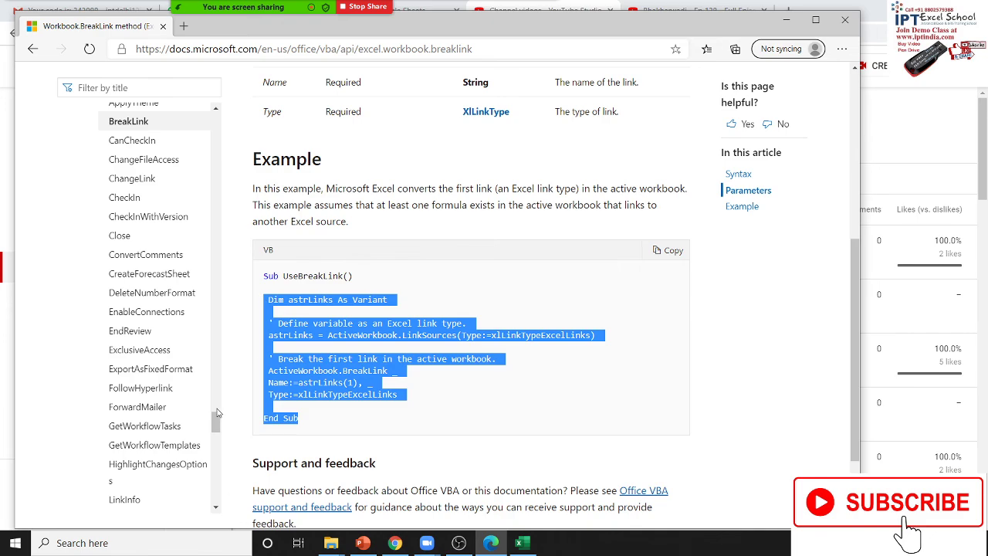
scroll(217, 413, down, 1)
scroll(218, 413, up, 1)
scroll(139, 350, up, 1)
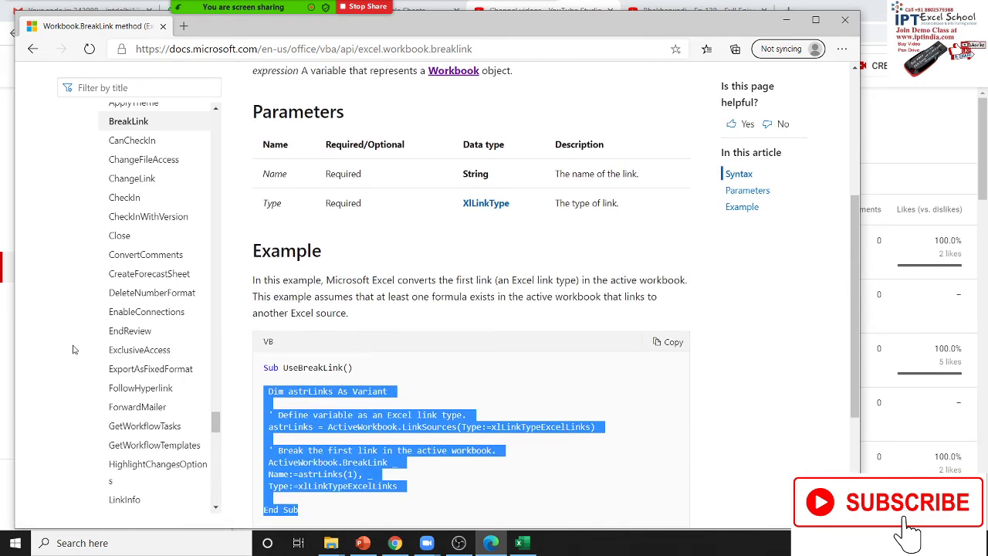
scroll(76, 335, up, 3)
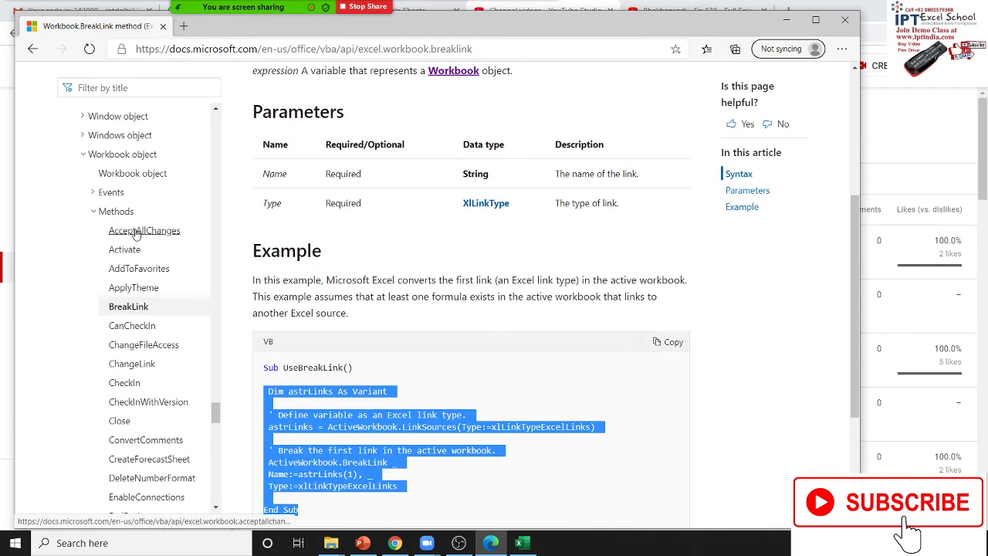
scroll(147, 228, up, 1)
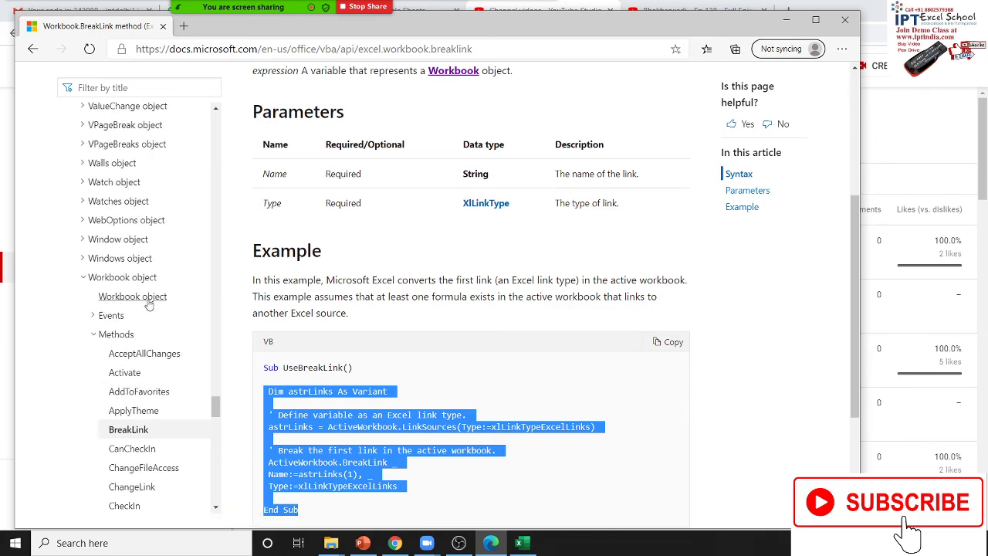
scroll(142, 344, down, 3)
scroll(143, 354, down, 1)
scroll(143, 354, up, 4)
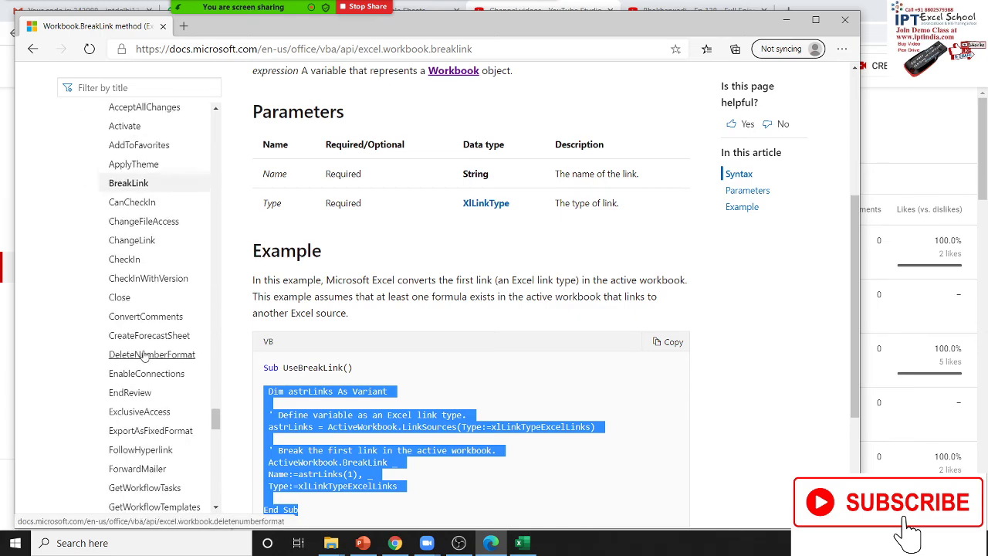
scroll(127, 274, up, 2)
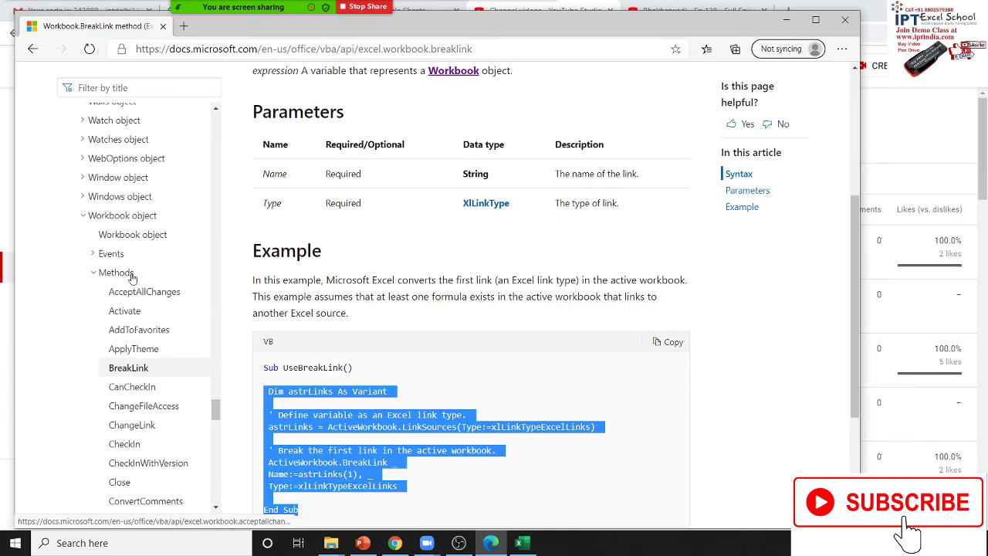
- Open the Workbook object reference page and scroll through its Methods list
click(132, 235)
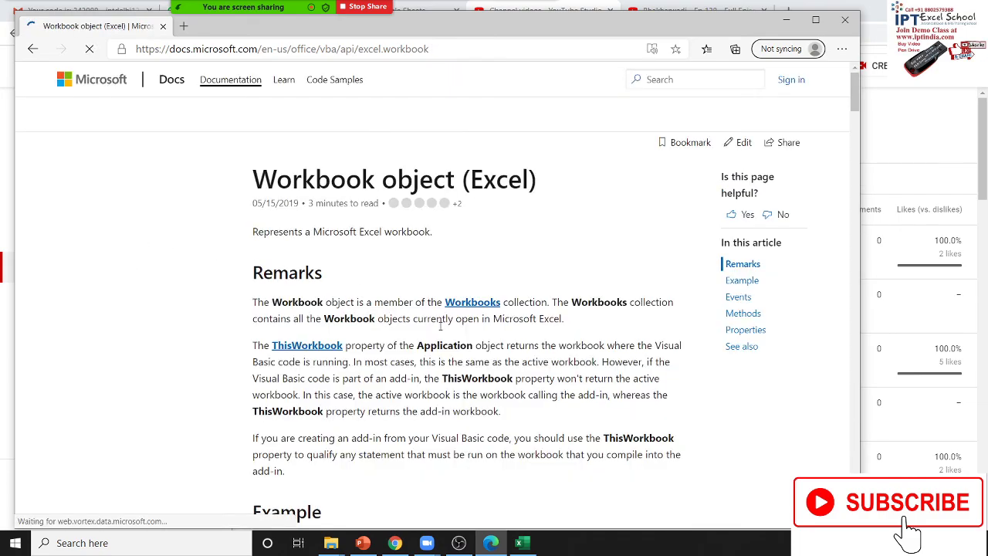
scroll(440, 326, down, 2)
scroll(444, 340, down, 1)
scroll(448, 351, down, 5)
scroll(453, 364, down, 3)
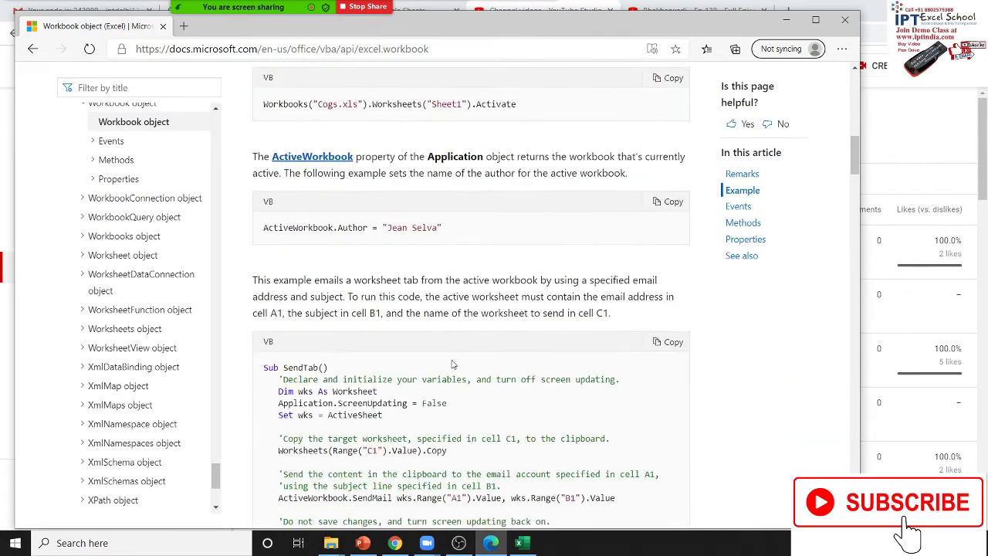
scroll(453, 364, down, 5)
scroll(454, 364, down, 4)
scroll(453, 364, down, 5)
scroll(453, 364, down, 2)
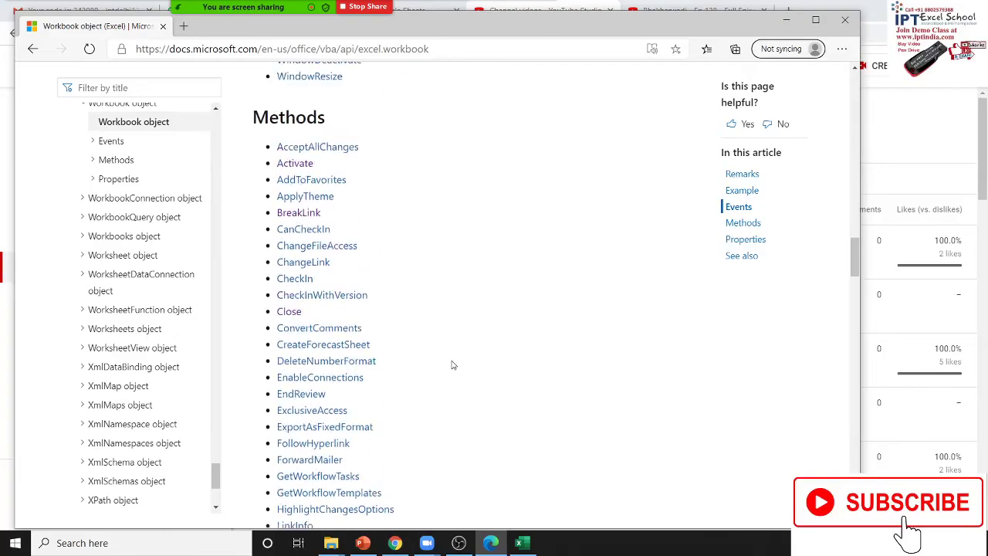
scroll(454, 364, up, 3)
scroll(453, 365, down, 5)
scroll(453, 365, down, 8)
scroll(305, 379, down, 5)
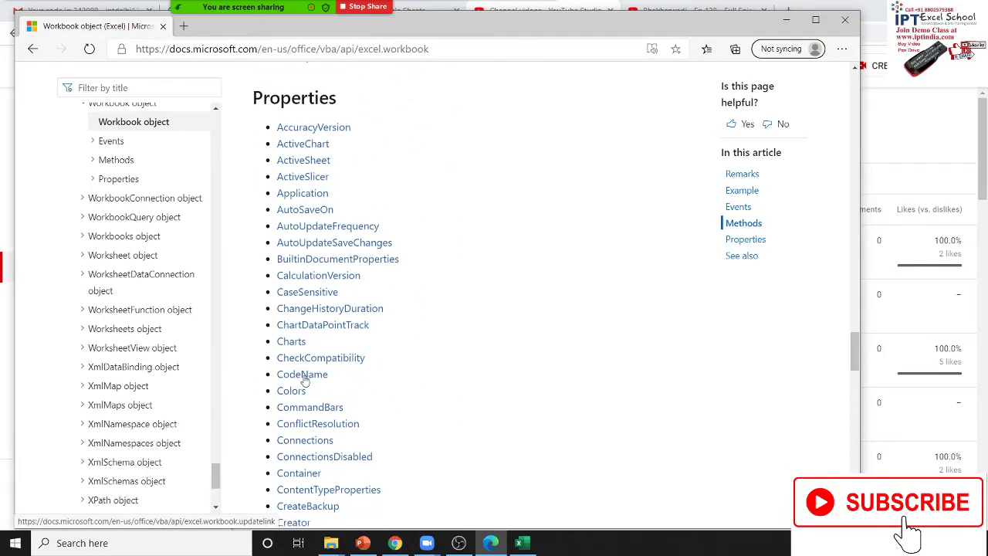
scroll(305, 380, up, 1)
scroll(301, 375, up, 5)
scroll(300, 369, up, 4)
scroll(297, 362, up, 2)
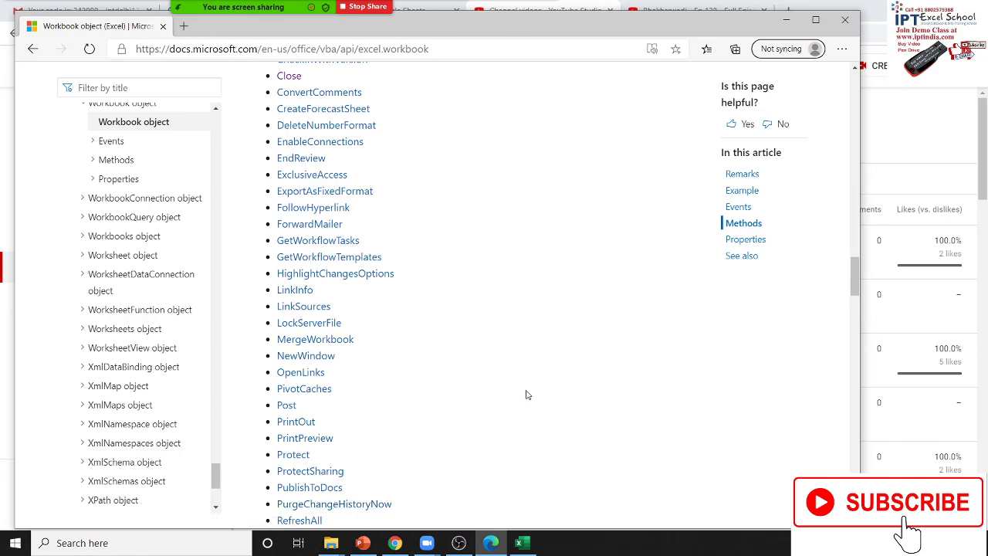
- Scroll through the Properties list, then select the page URL for copying
scroll(527, 395, down, 2)
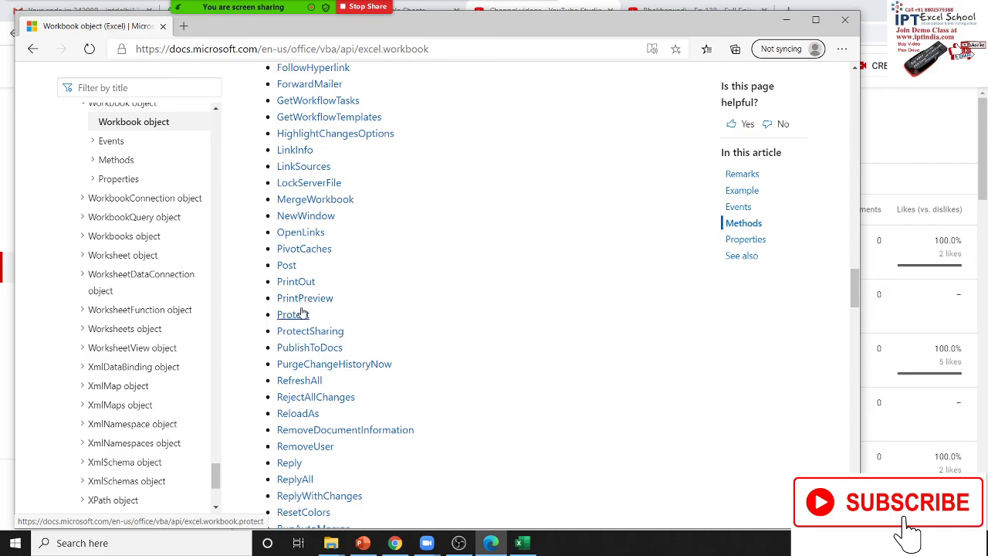
scroll(418, 332, down, 1)
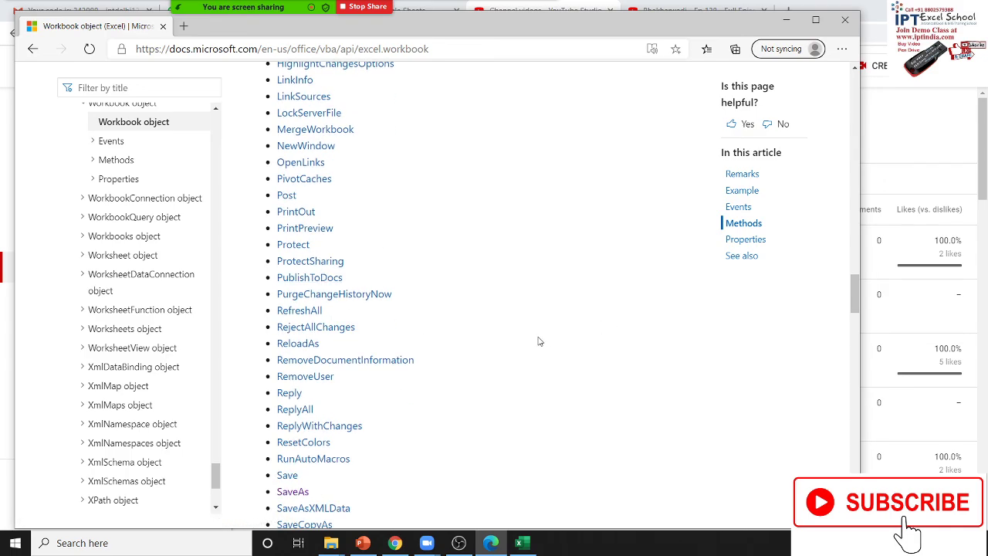
scroll(538, 340, down, 2)
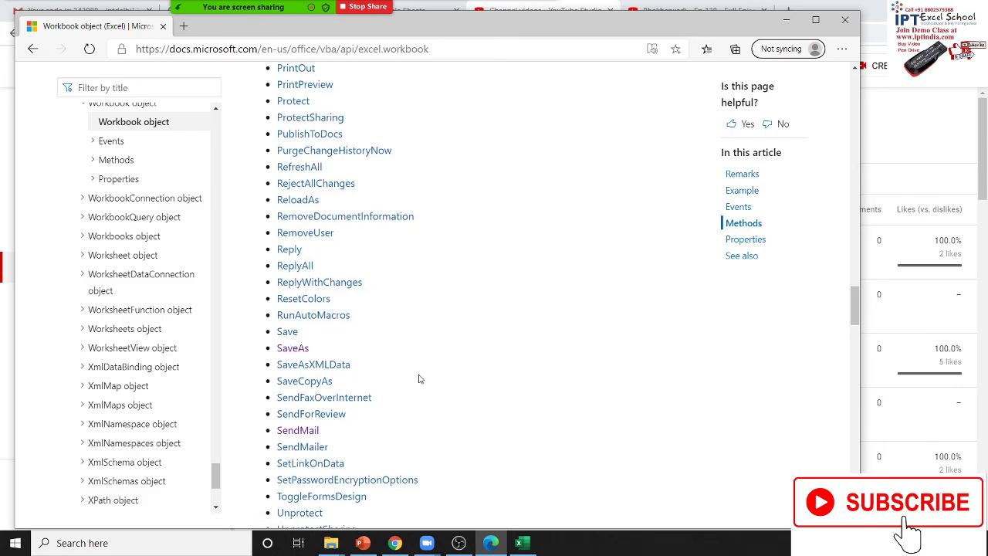
scroll(419, 379, down, 3)
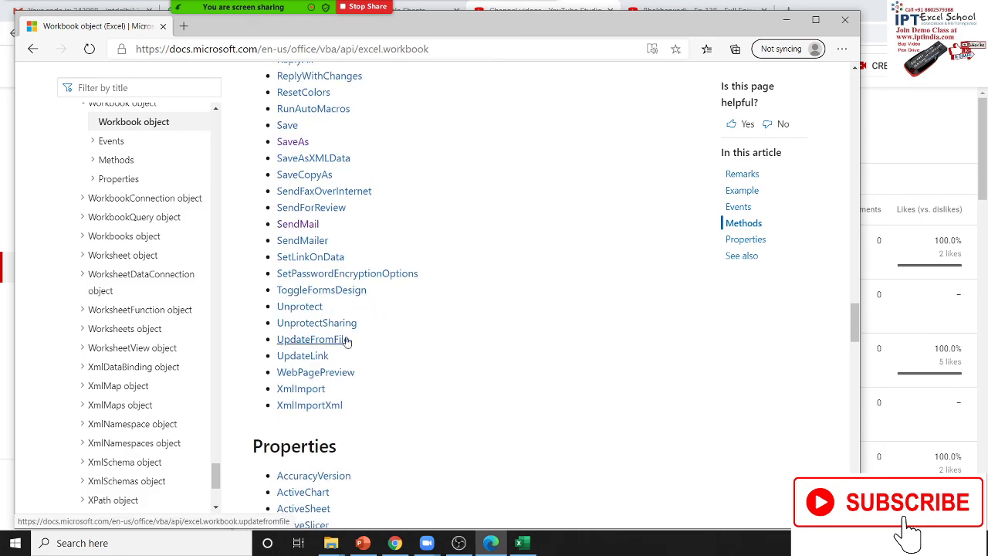
scroll(424, 385, down, 1)
scroll(423, 401, down, 3)
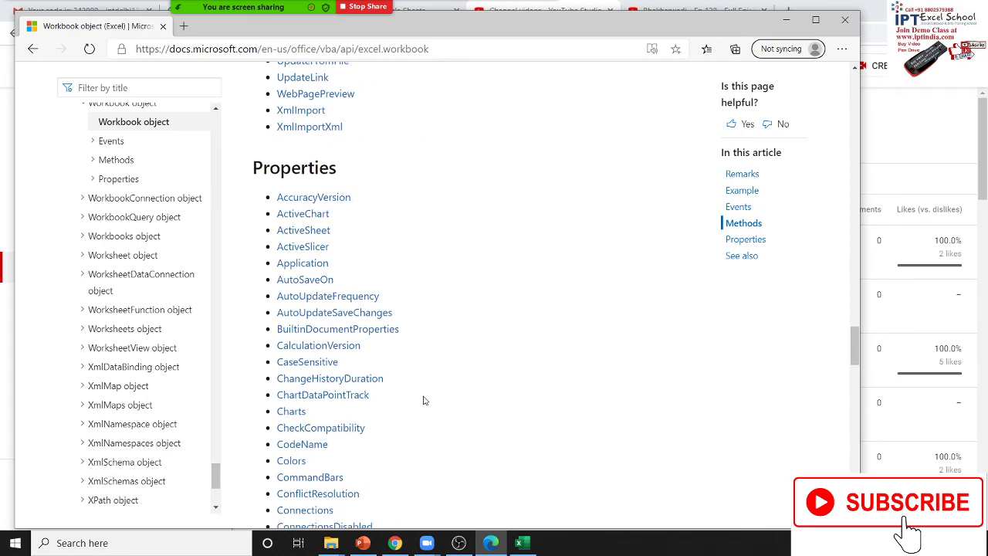
scroll(383, 379, down, 1)
scroll(383, 379, down, 4)
scroll(384, 379, down, 1)
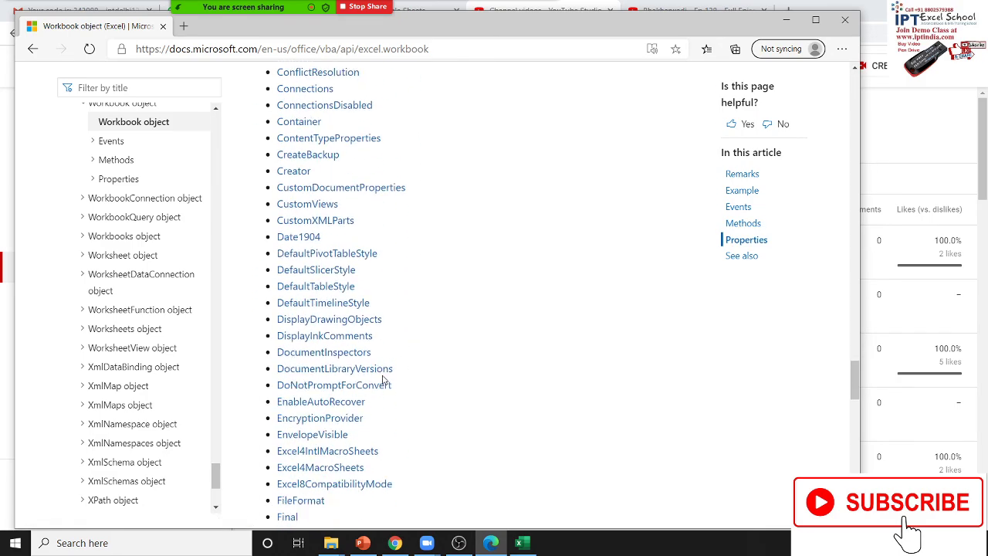
click(242, 50)
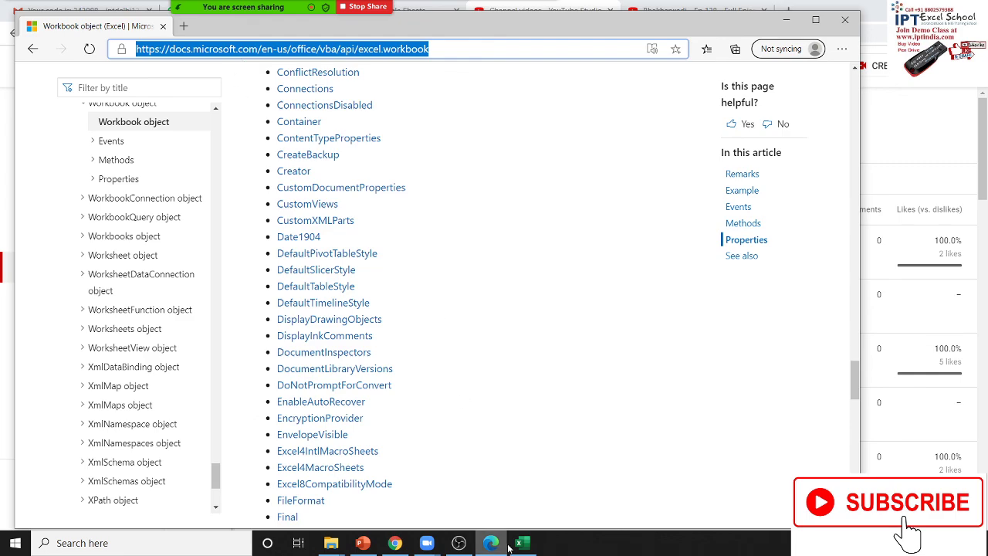
mouse_move(522, 542)
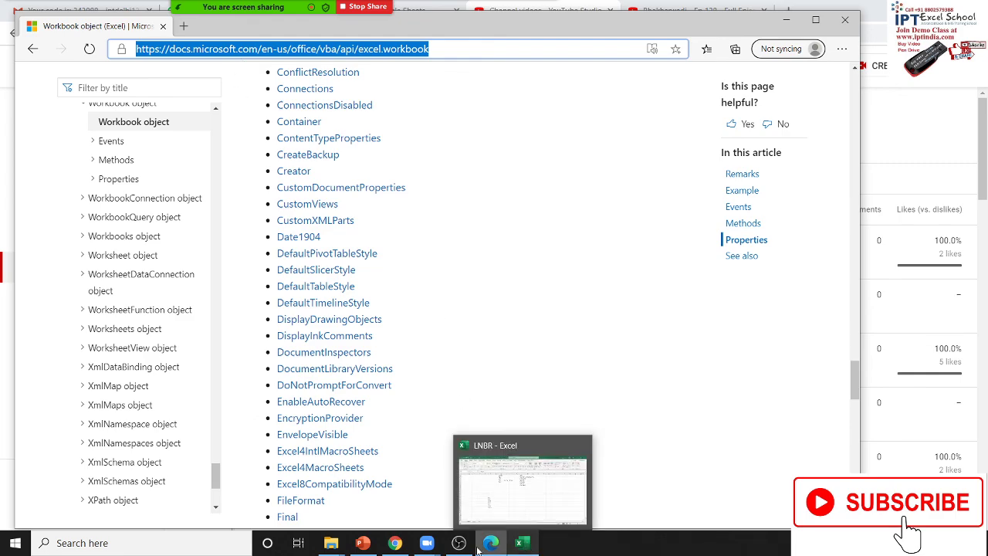
- Bring Chrome forward on the WhatsApp Web tab and browse the chat list
click(473, 514)
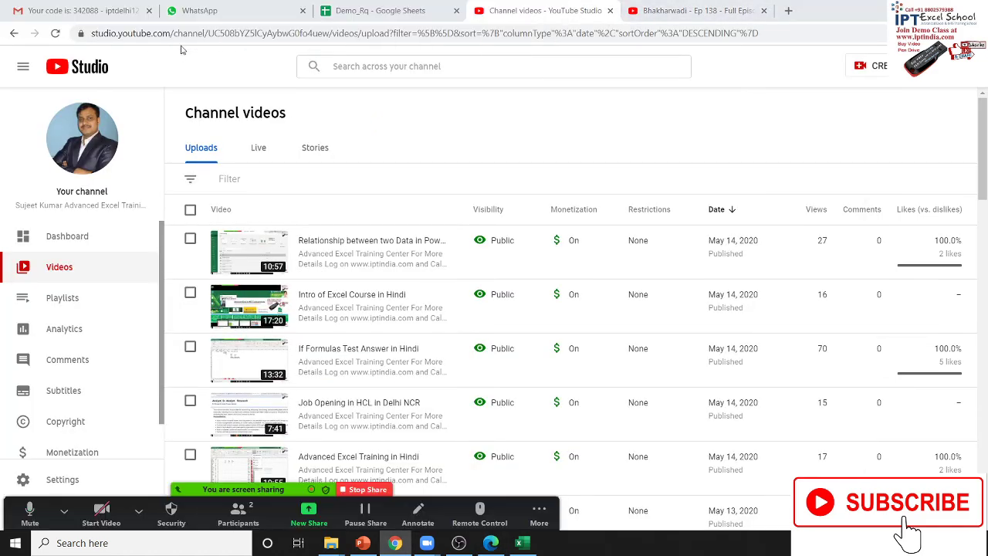
click(196, 12)
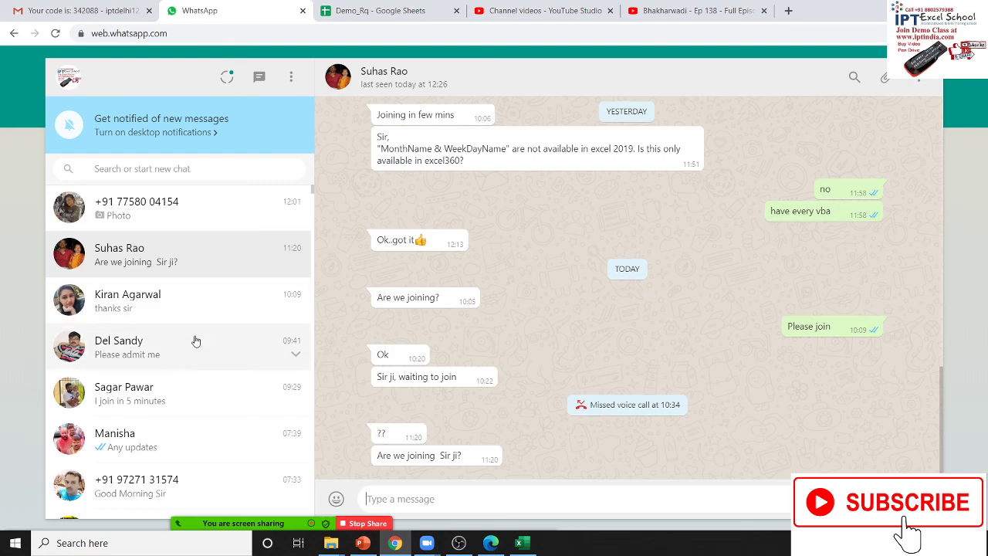
scroll(194, 340, down, 2)
scroll(195, 338, up, 2)
mouse_move(177, 302)
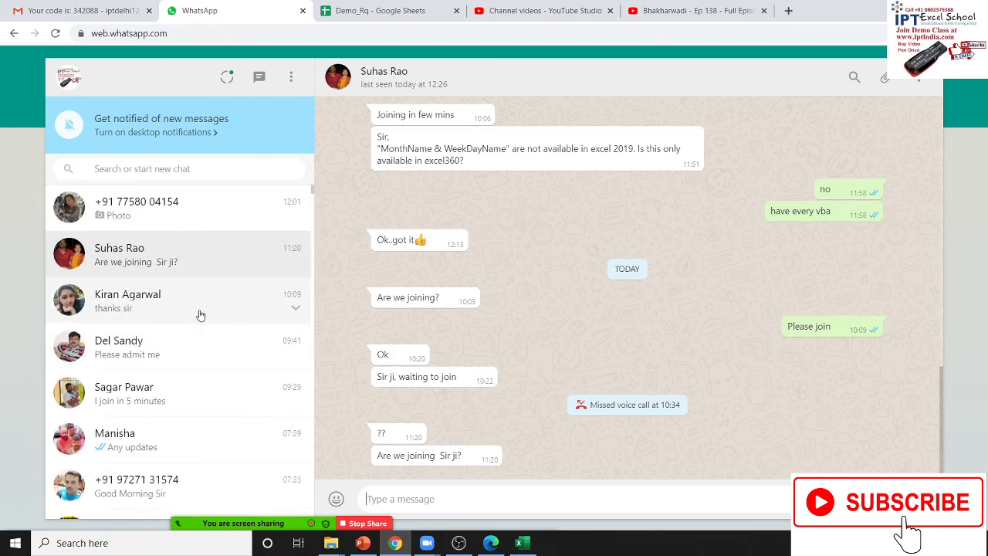
scroll(218, 340, down, 2)
scroll(220, 340, down, 2)
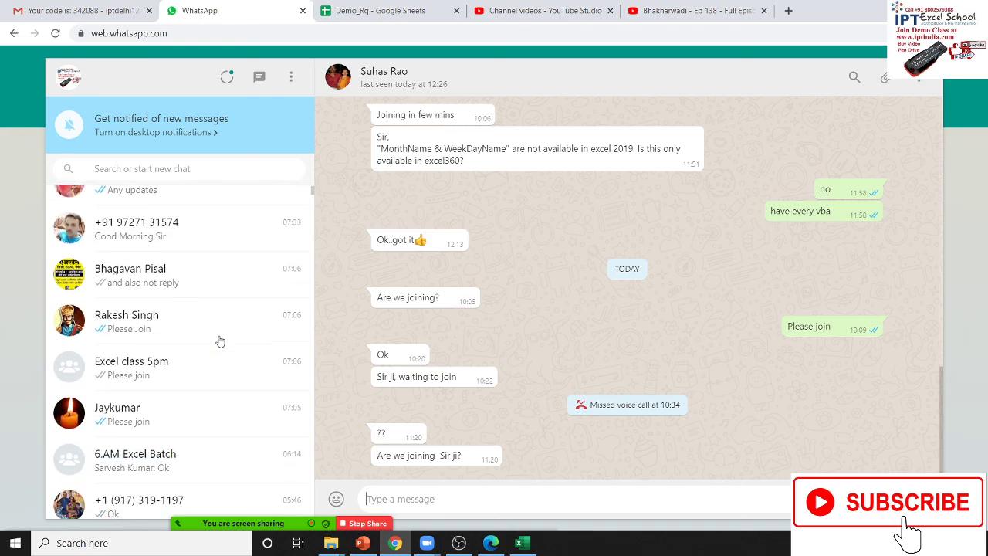
scroll(220, 339, down, 2)
scroll(220, 340, up, 1)
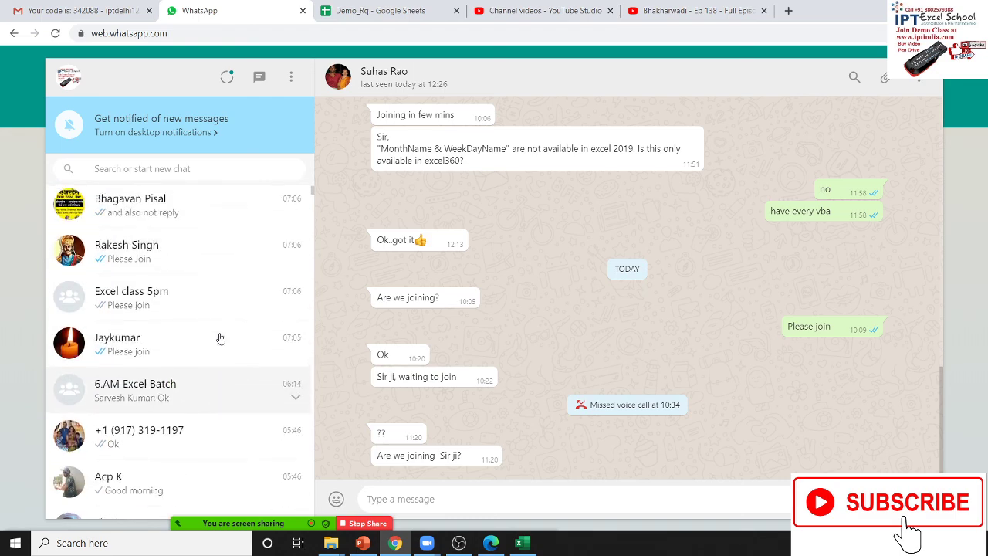
scroll(221, 339, up, 1)
scroll(221, 337, up, 2)
scroll(219, 271, up, 3)
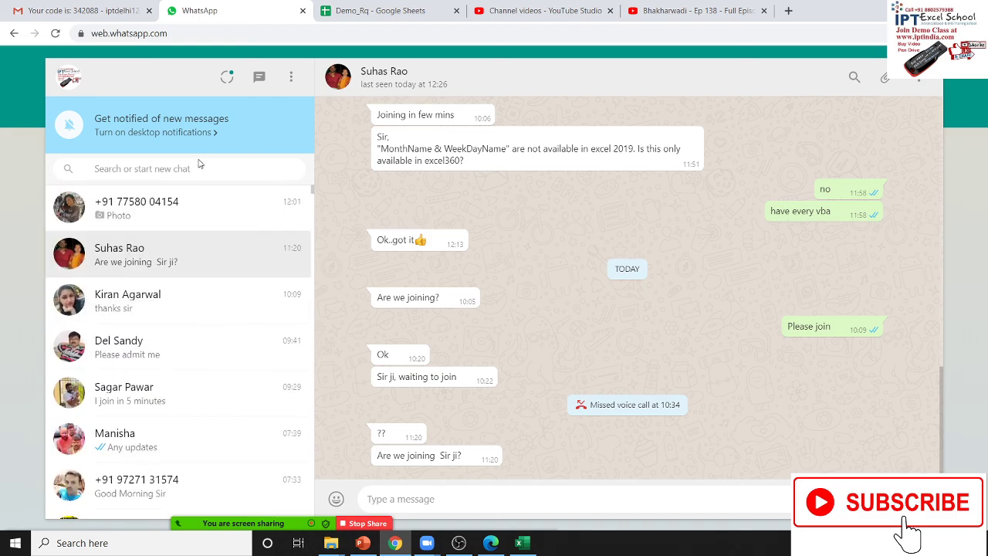
- Search for the contact, open their chat and send the pasted Workbook docs link
click(196, 170)
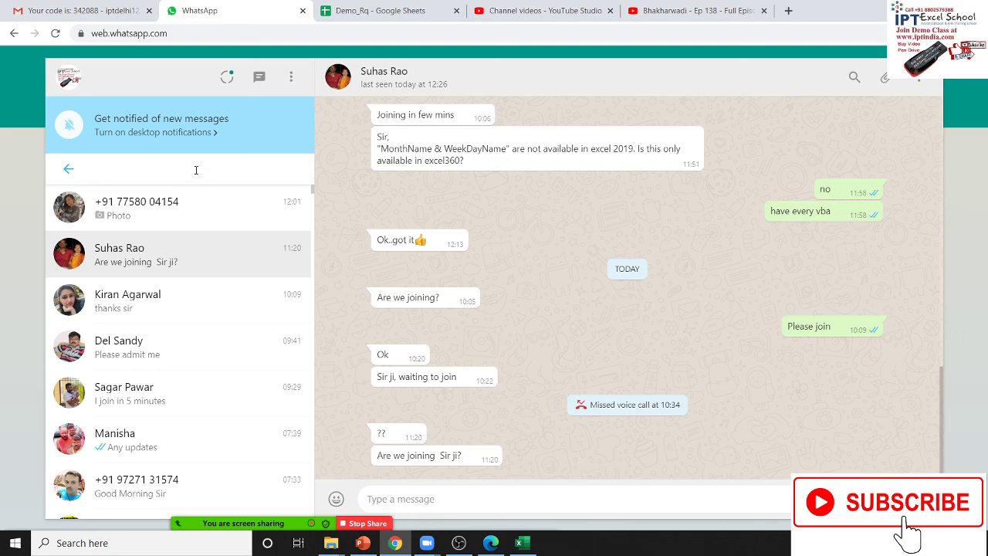
text(kar)
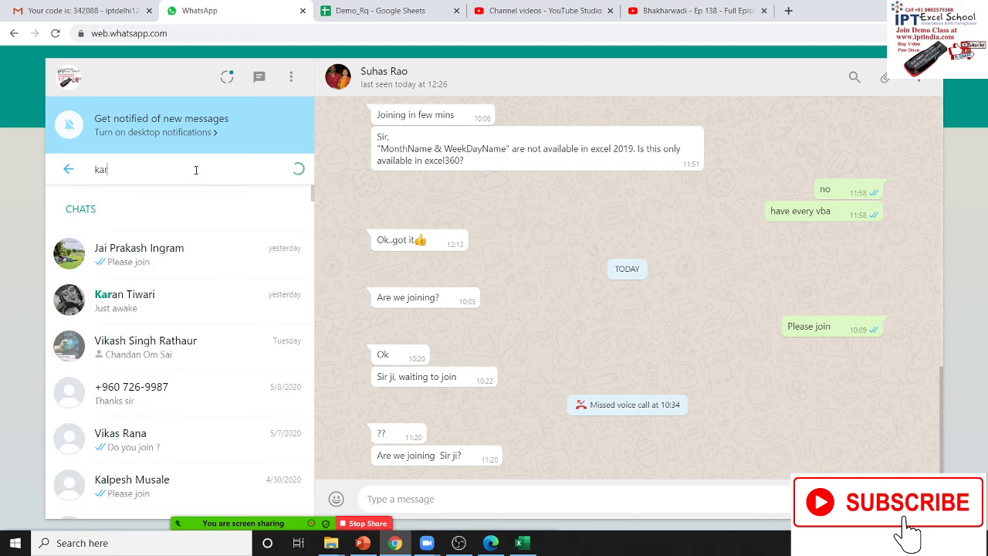
text(a)
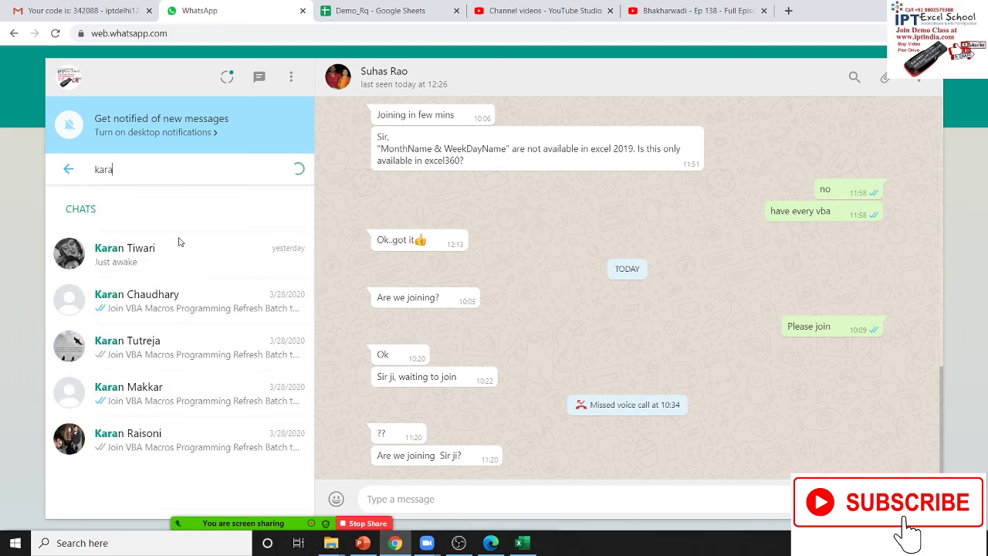
click(176, 253)
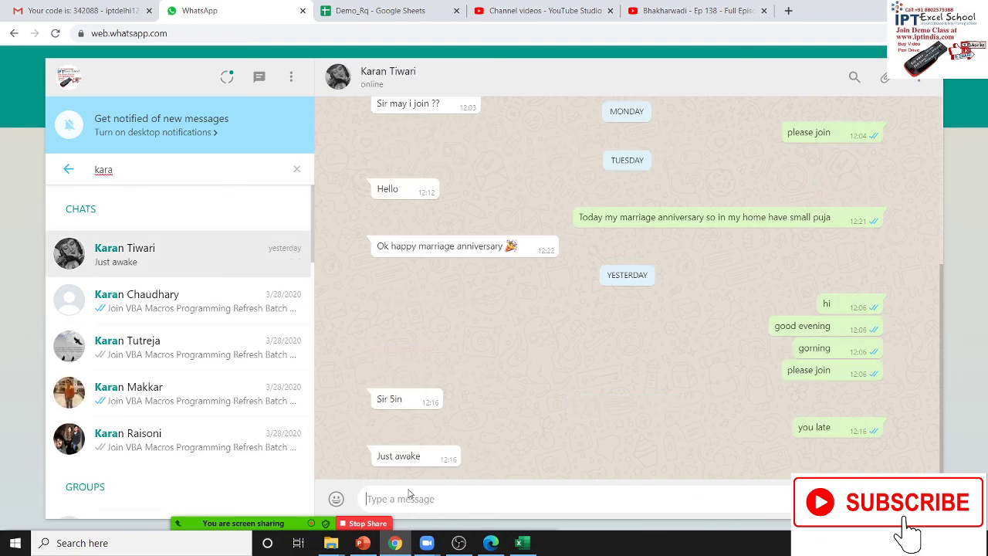
text(https://docs.microsoft.com/en-us/office/vba/api/excel.workbook)
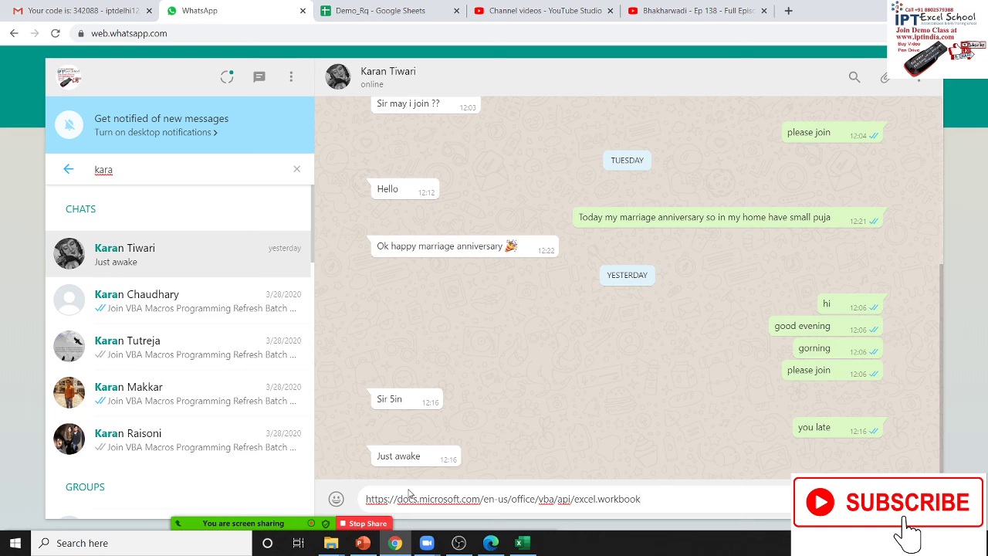
key(Return)
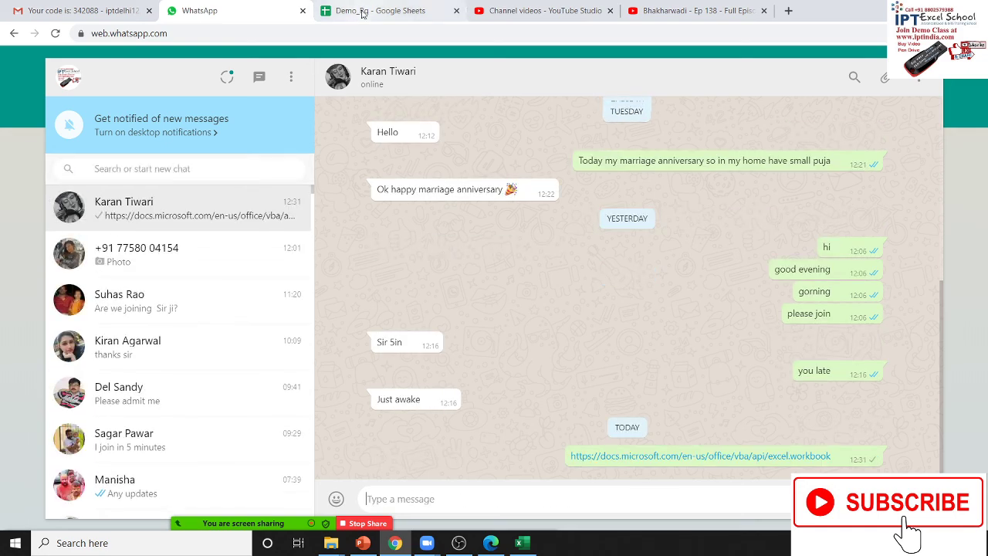
click(376, 16)
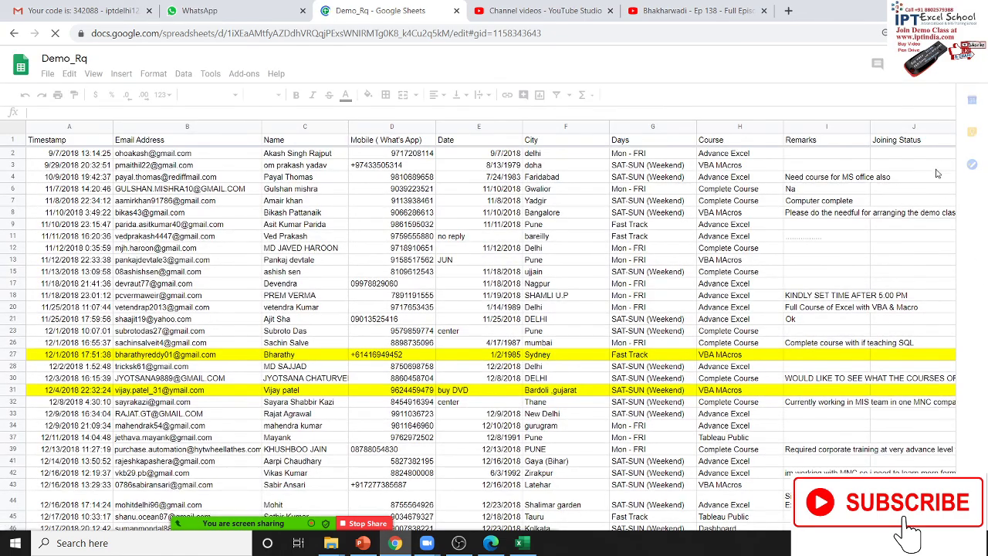
- Scroll down the Demo_Rq responses to the latest entries
scroll(803, 238, down, 5)
scroll(803, 238, down, 5)
scroll(856, 246, down, 1)
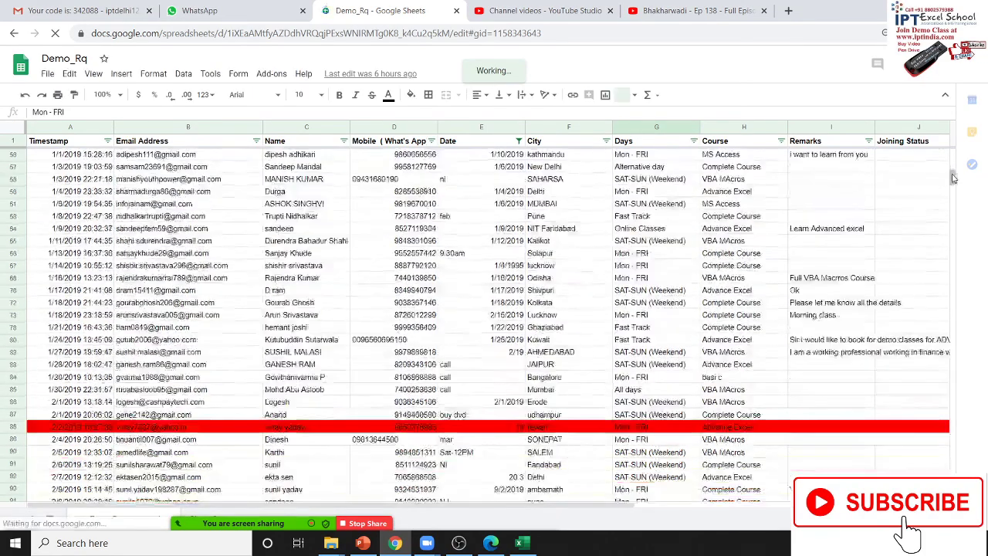
scroll(948, 202, down, 5)
scroll(964, 212, down, 5)
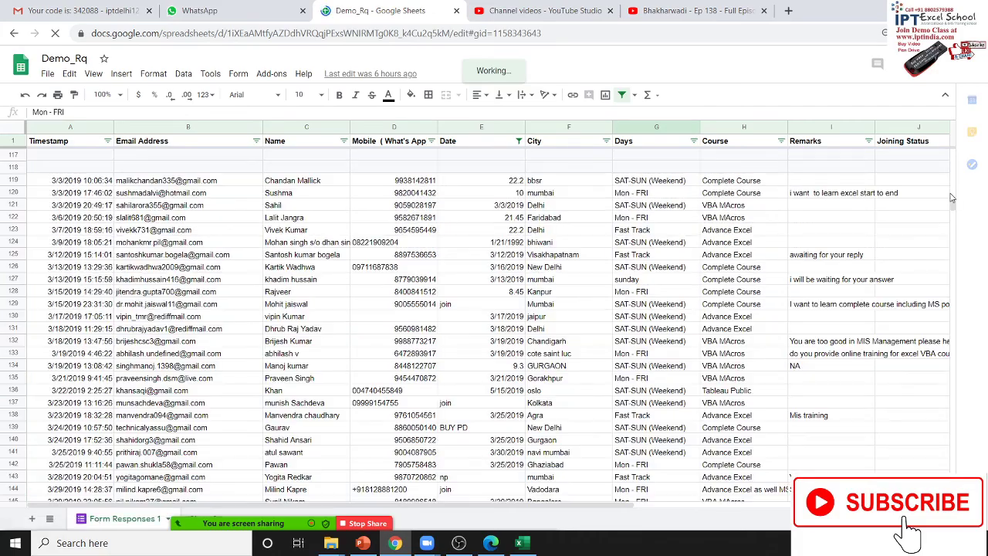
drag(954, 203, 954, 377)
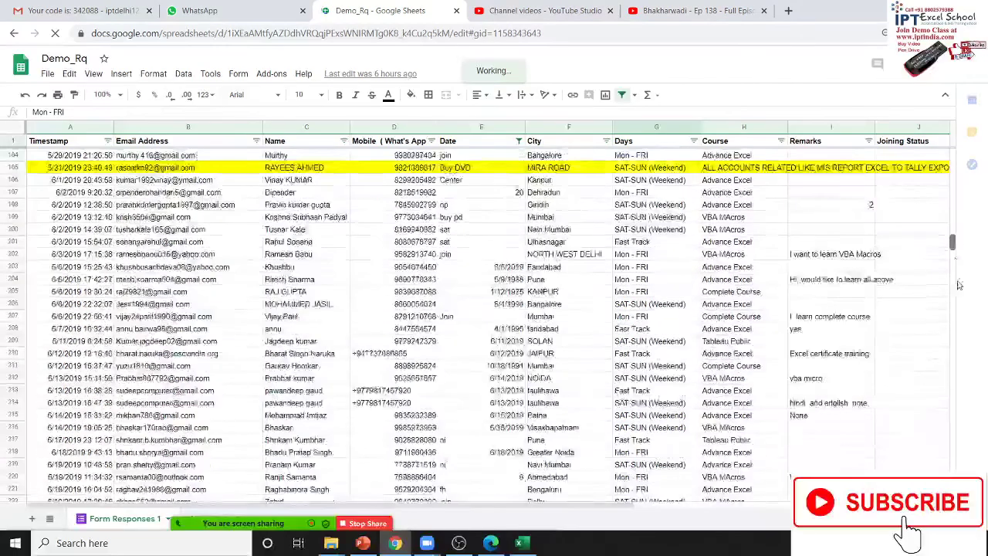
mouse_move(960, 417)
mouse_down()
mouse_move(962, 408)
mouse_move(953, 469)
mouse_up()
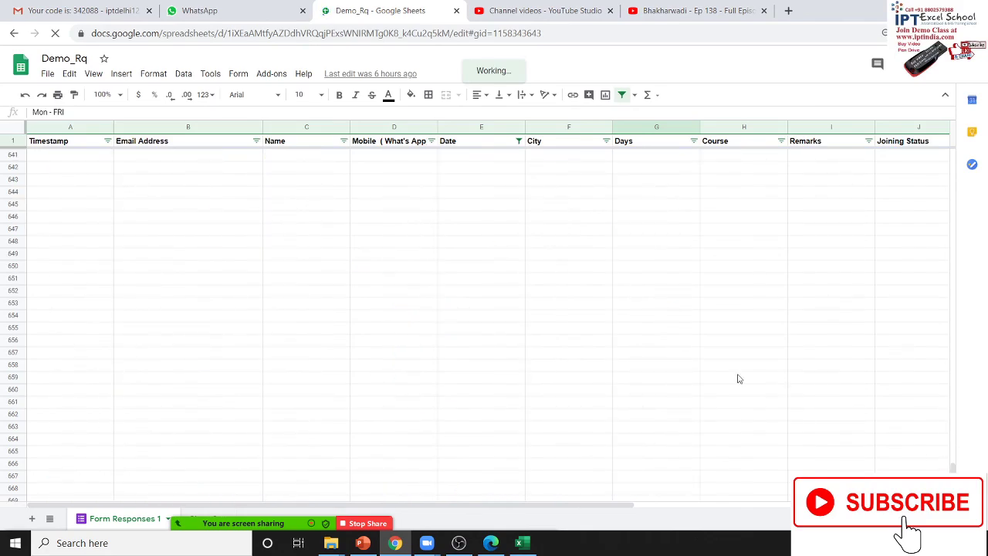
scroll(427, 292, up, 5)
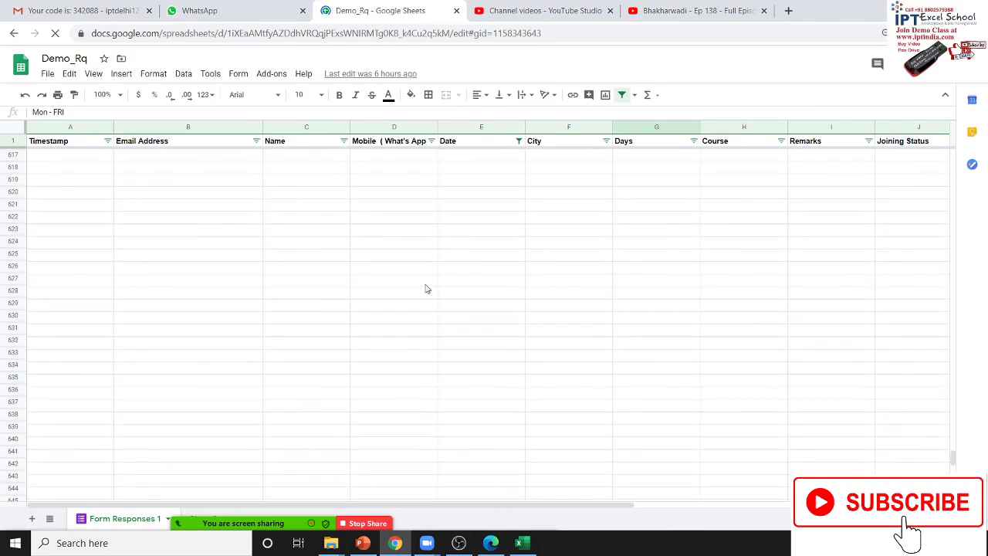
scroll(425, 288, up, 4)
scroll(415, 271, up, 3)
scroll(415, 272, up, 3)
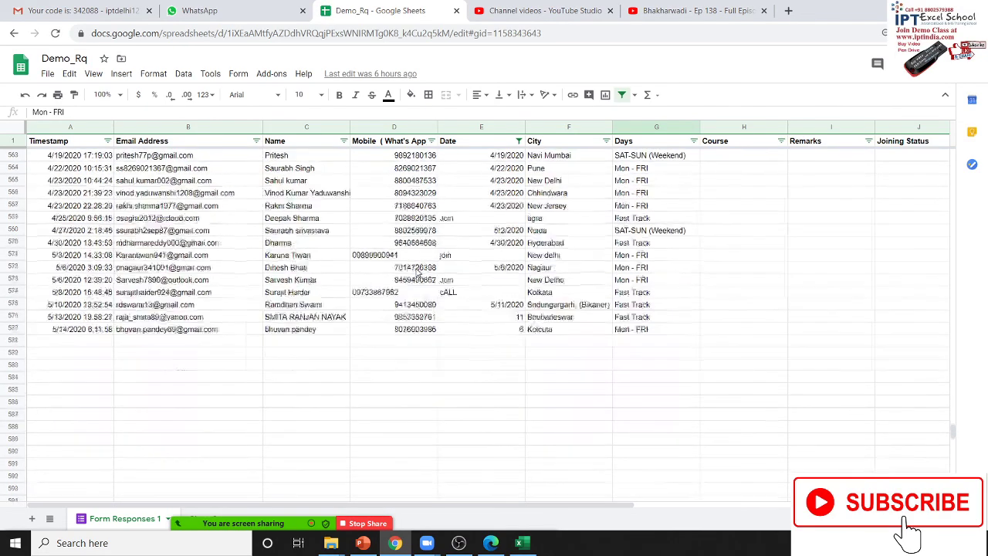
scroll(415, 272, down, 1)
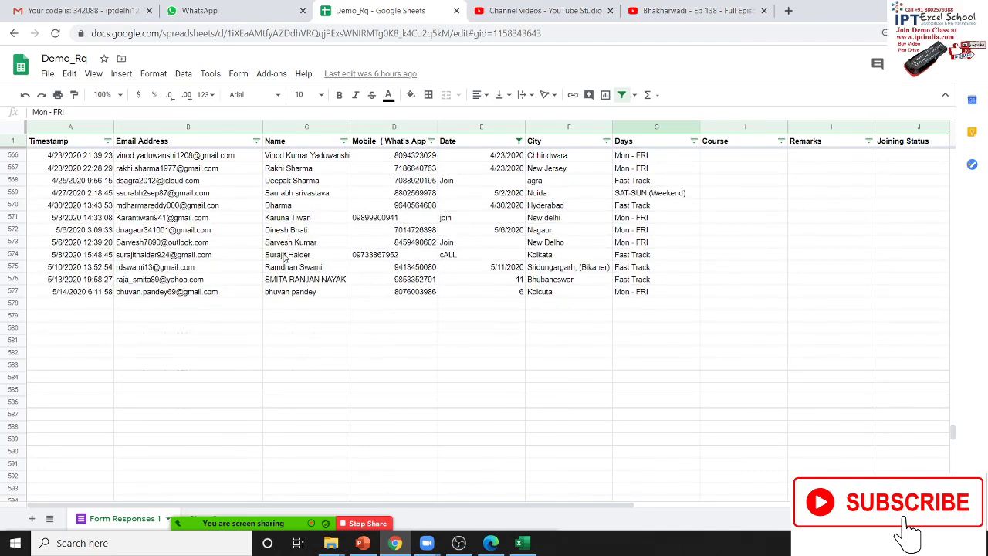
- Select the respondent name in row 571, minimize Chrome and bring up the OBS window
click(283, 220)
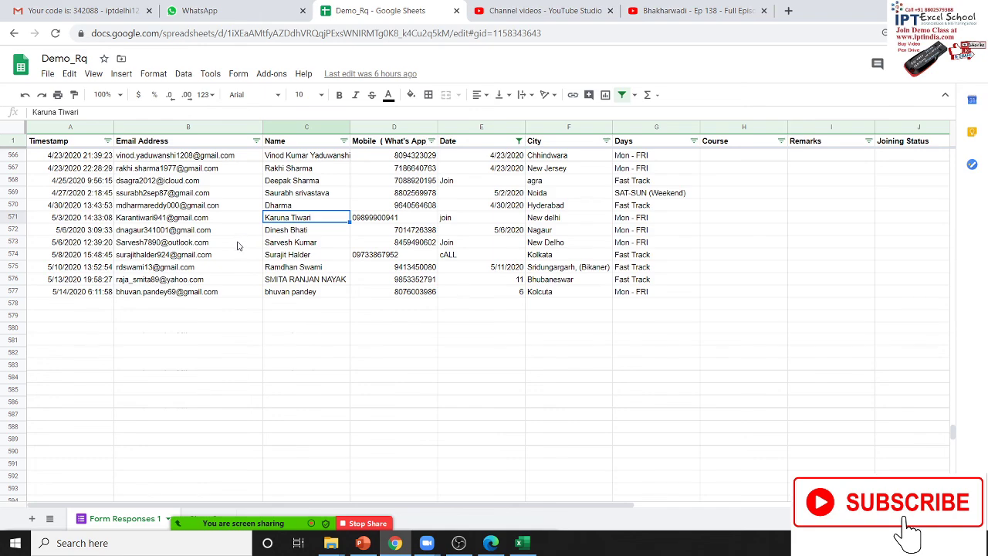
click(394, 543)
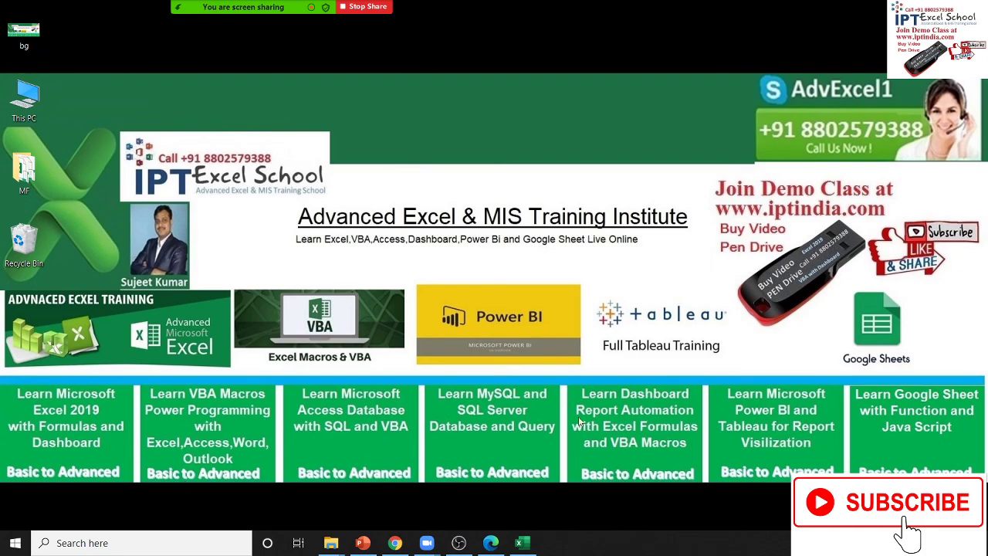
click(460, 544)
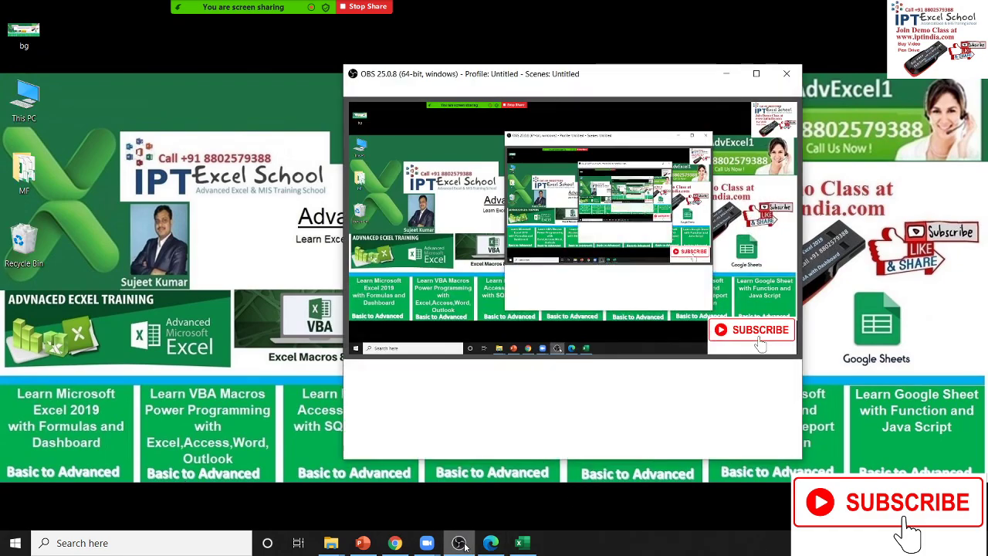